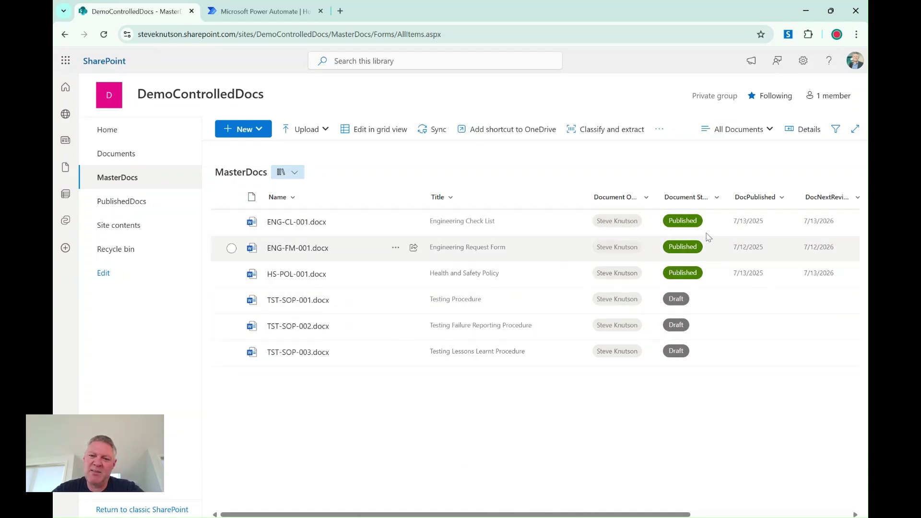
Switch to Power Automate and start building a new scheduled cloud flow from My flows.
mouse_move(658, 217)
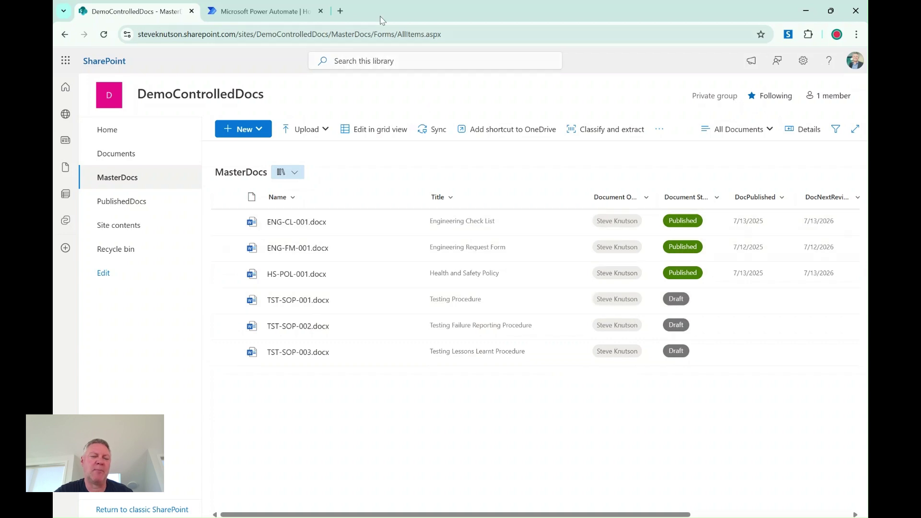
click(259, 12)
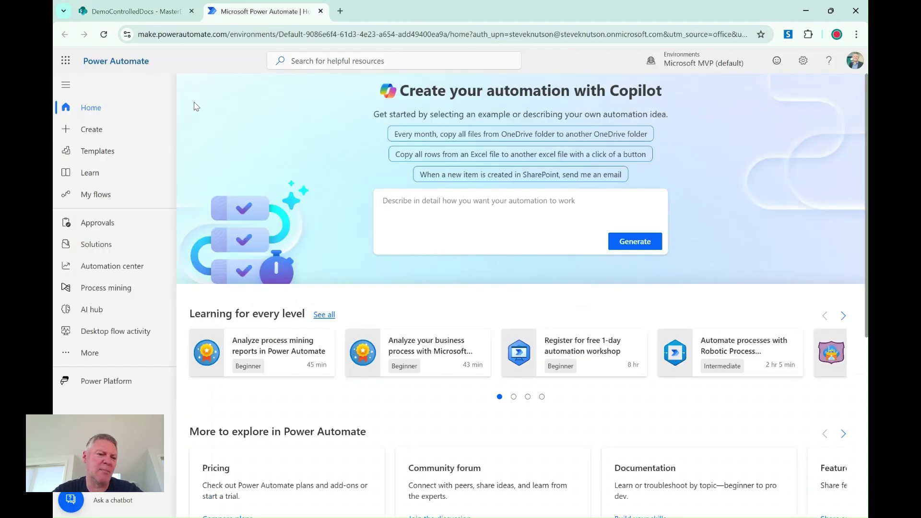
click(98, 199)
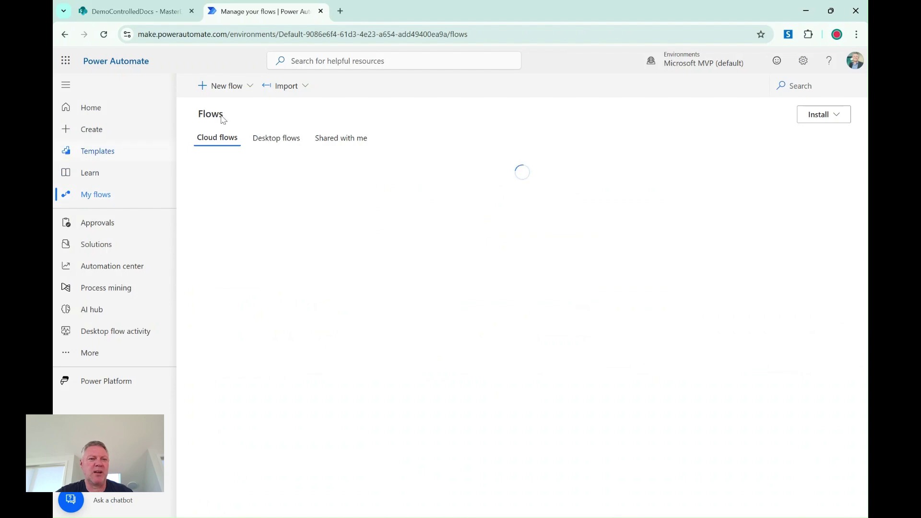
click(246, 86)
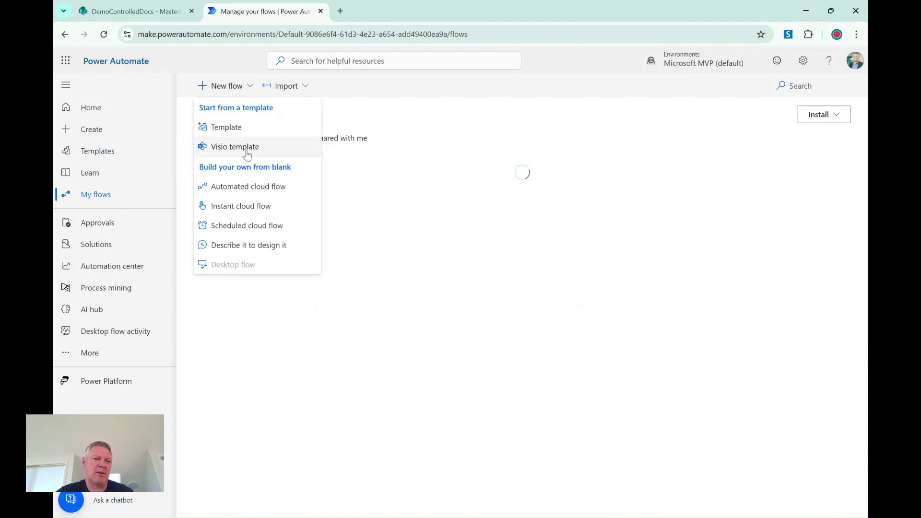
click(238, 229)
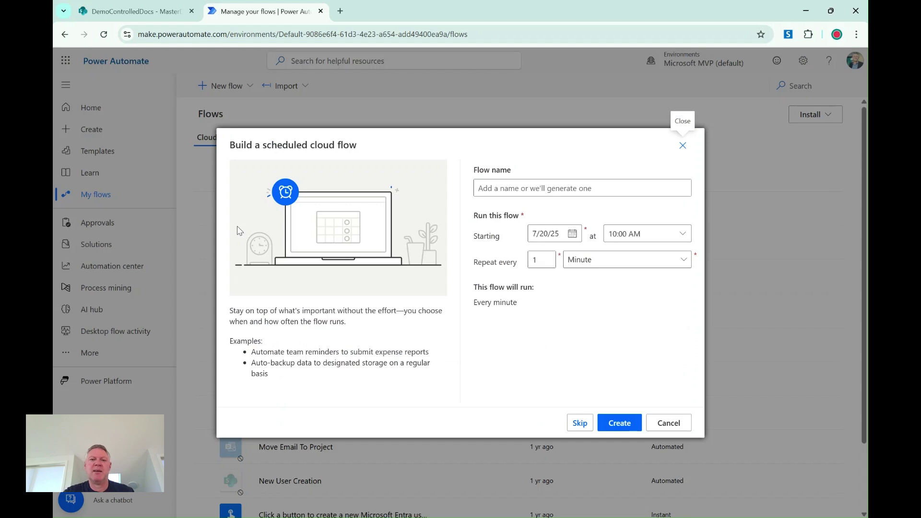
click(508, 184)
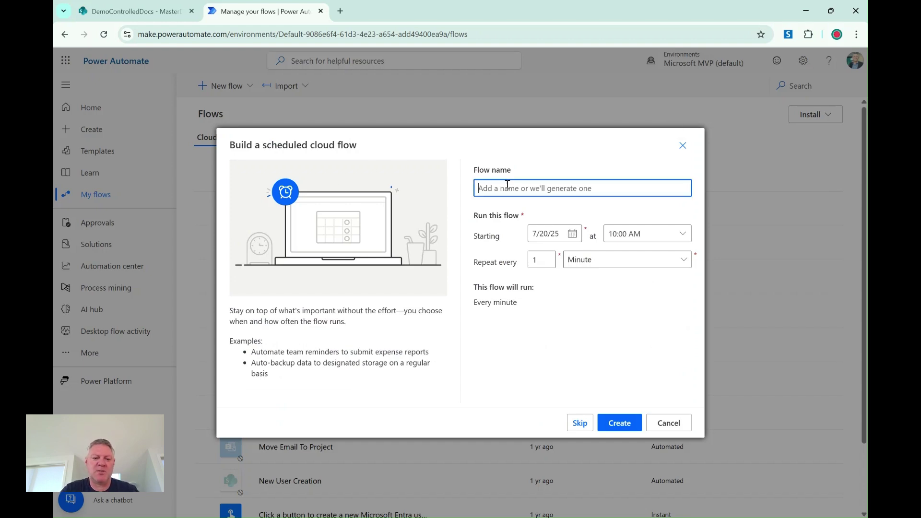
text(R)
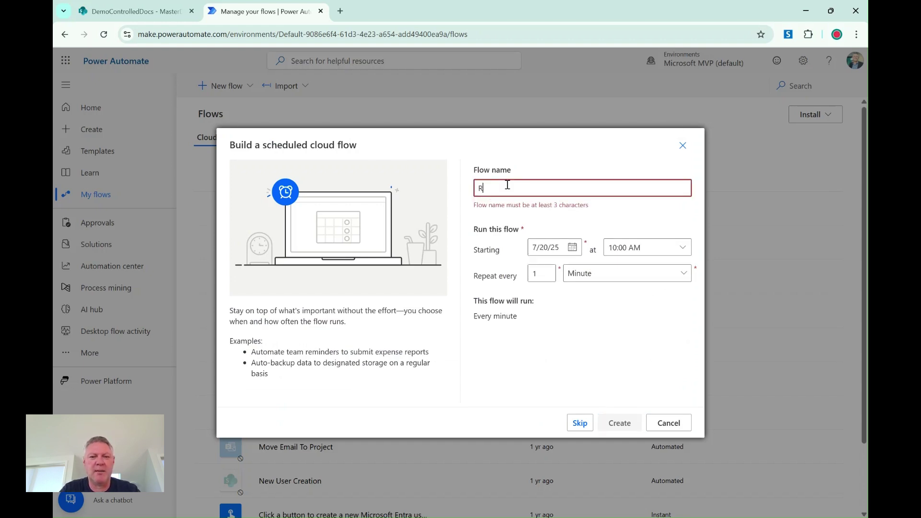
text(eminder Work)
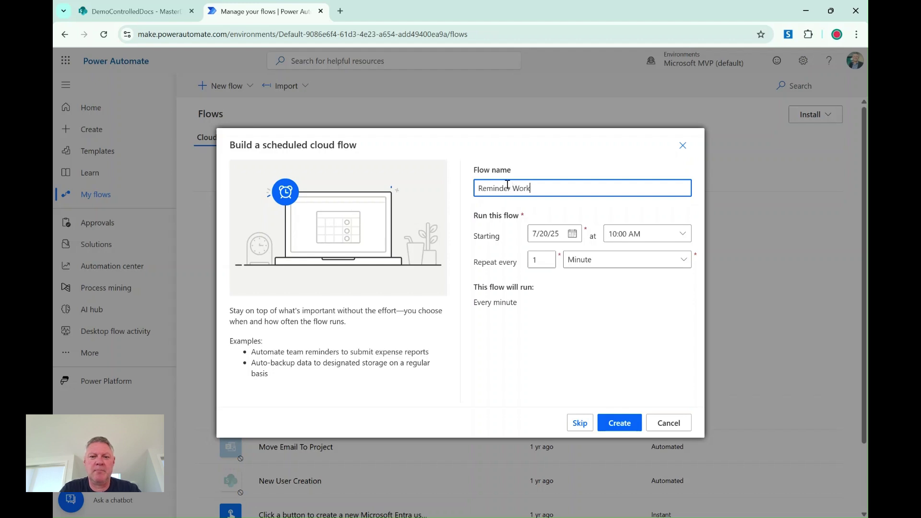
key(BackSpace)
key(BackSpace)
key(BackSpace)
key(BackSpace)
key(BackSpace)
key(BackSpace)
key(BackSpace)
key(BackSpace)
key(BackSpace)
key(BackSpace)
key(BackSpace)
key(BackSpace)
Name the scheduled flow "Control Document Reminder Notification".
text(C)
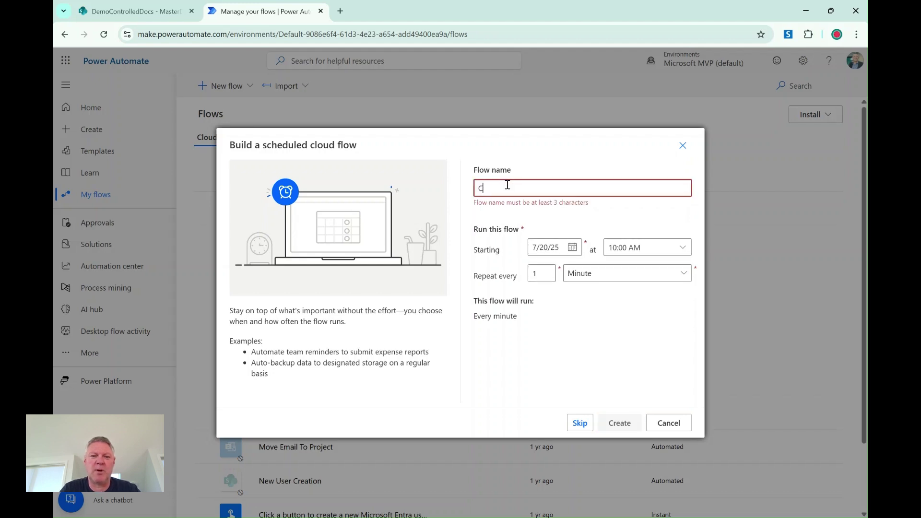
text(ontrol Document R)
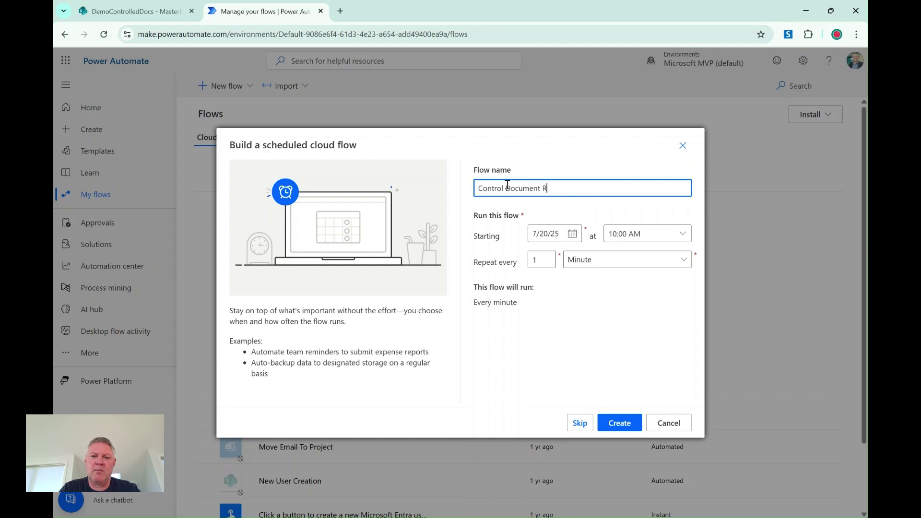
text(eminder Noti)
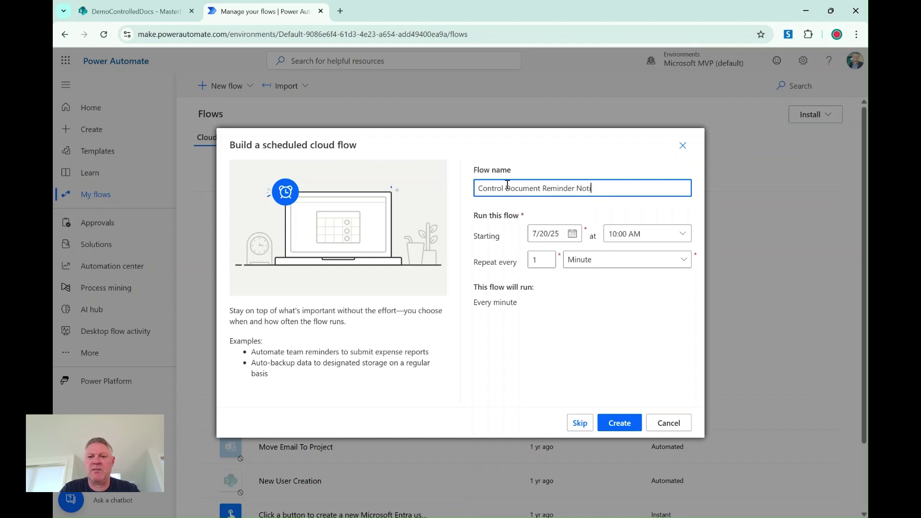
text(fication)
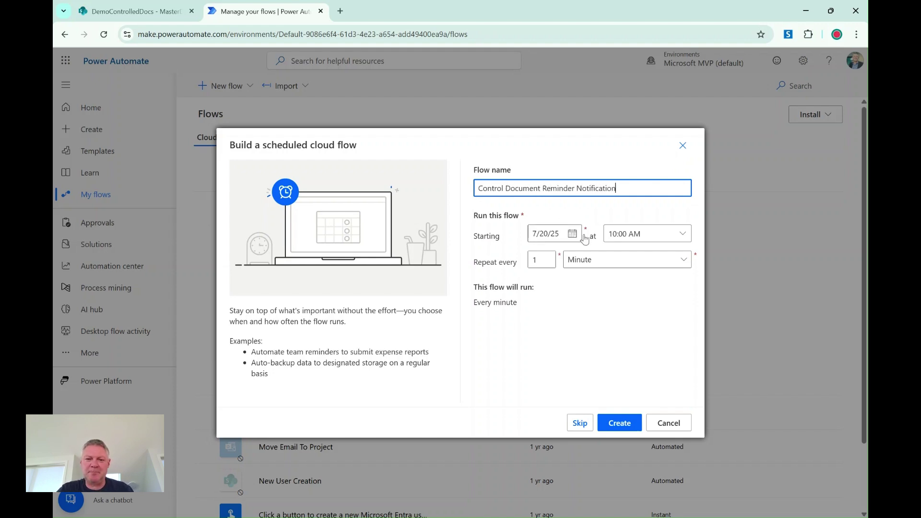
Set the flow to start at 05:00 AM and repeat every day, and create it.
click(682, 234)
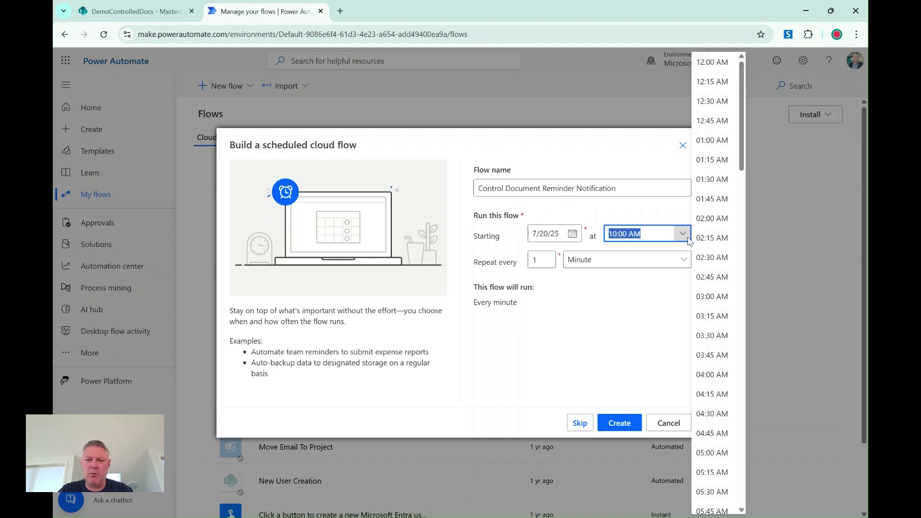
click(713, 453)
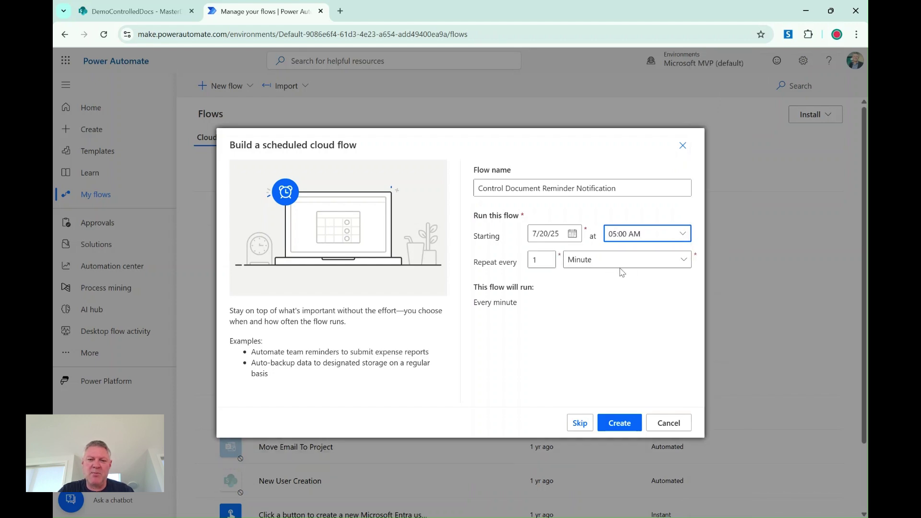
click(679, 264)
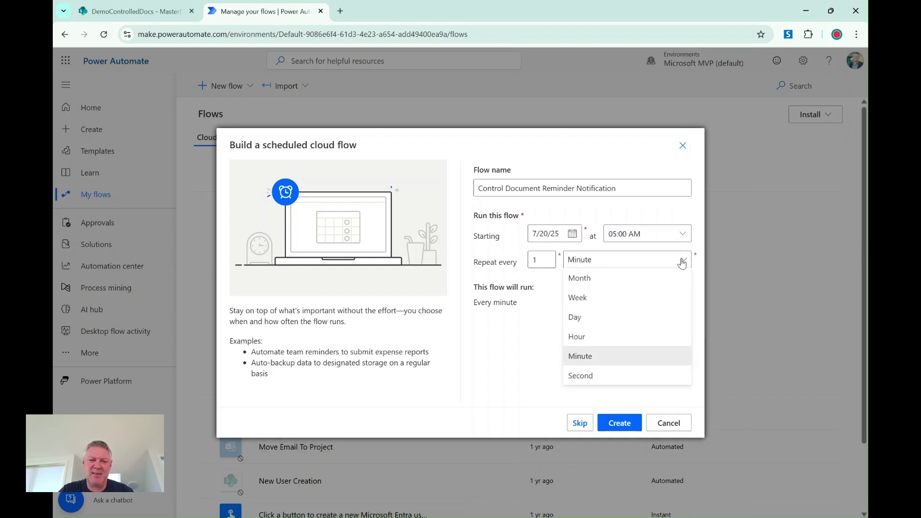
click(574, 318)
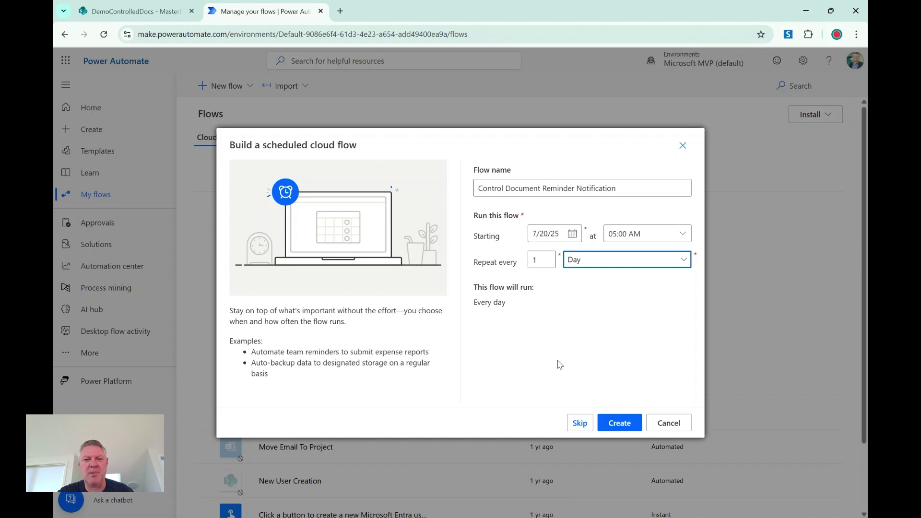
click(623, 424)
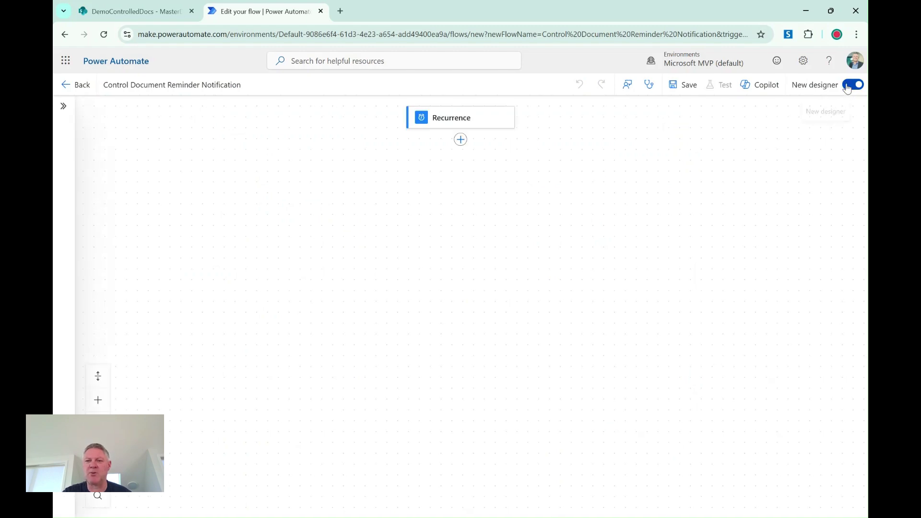
Change to the classic designer without saving, and check the MasterDocs library in SharePoint before returning to the flow.
click(848, 87)
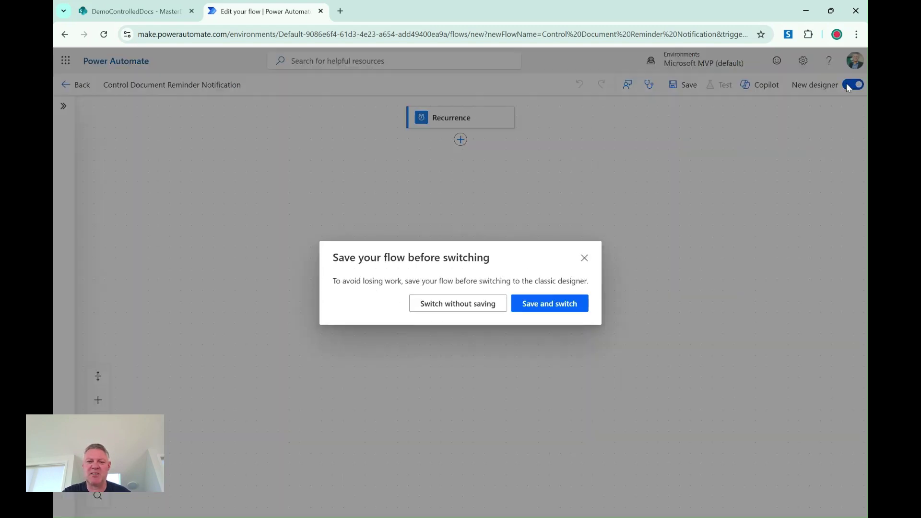
click(460, 308)
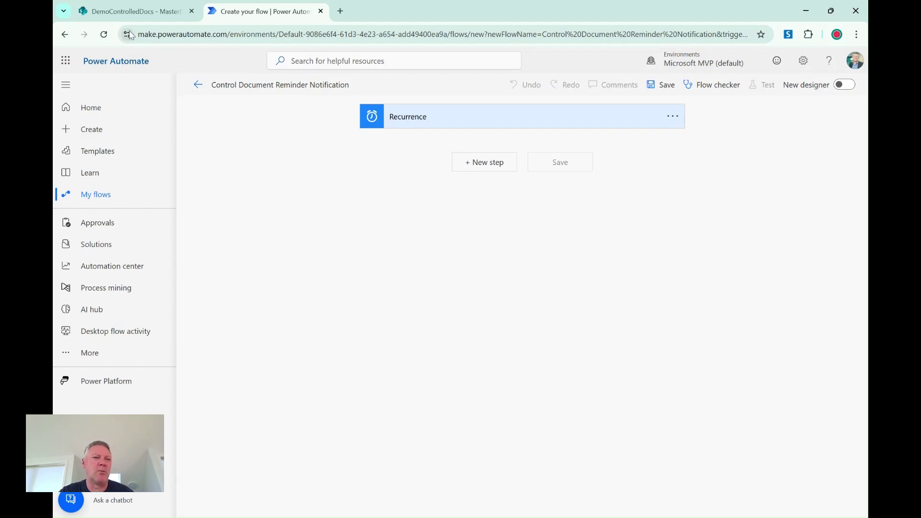
click(133, 13)
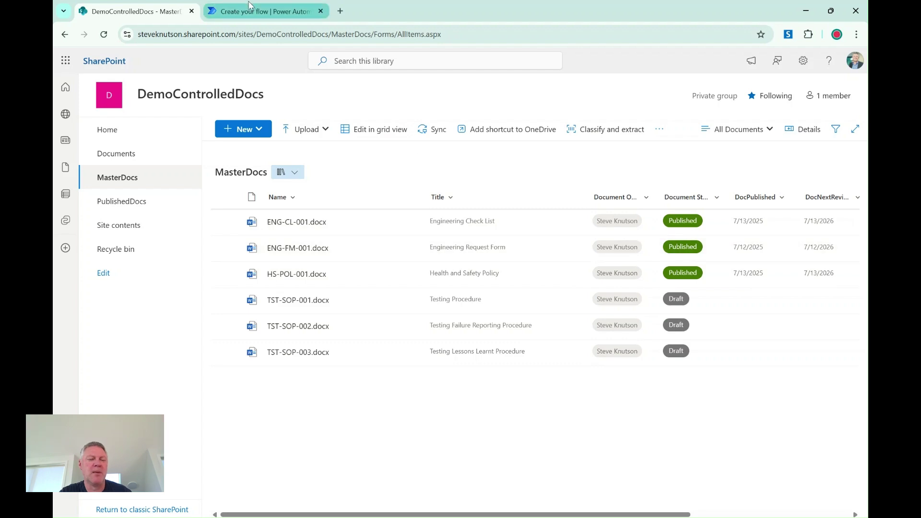
click(249, 12)
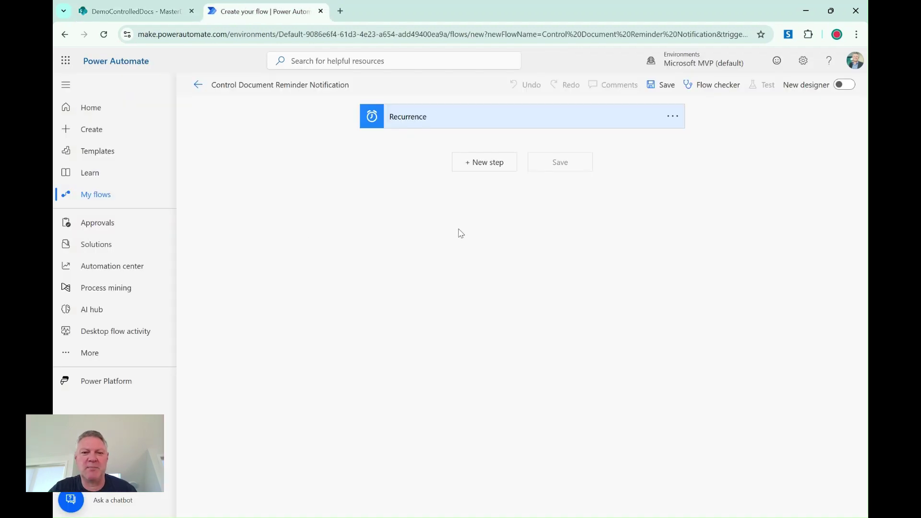
Add the SharePoint action Get files (properties only) after the Recurrence trigger.
click(488, 165)
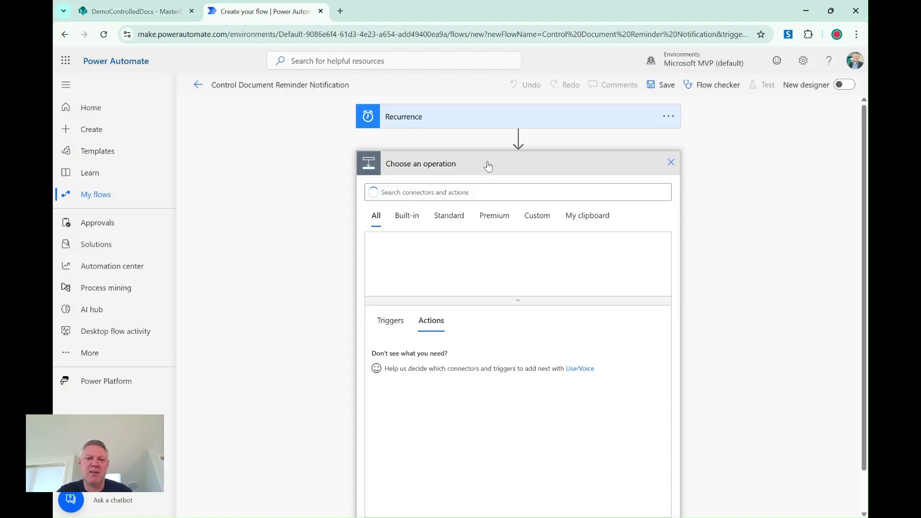
click(458, 196)
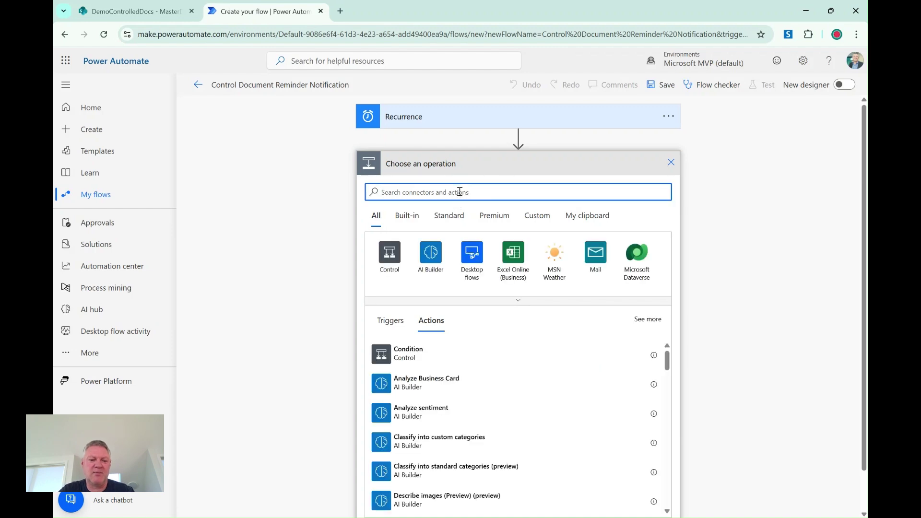
text(Get files)
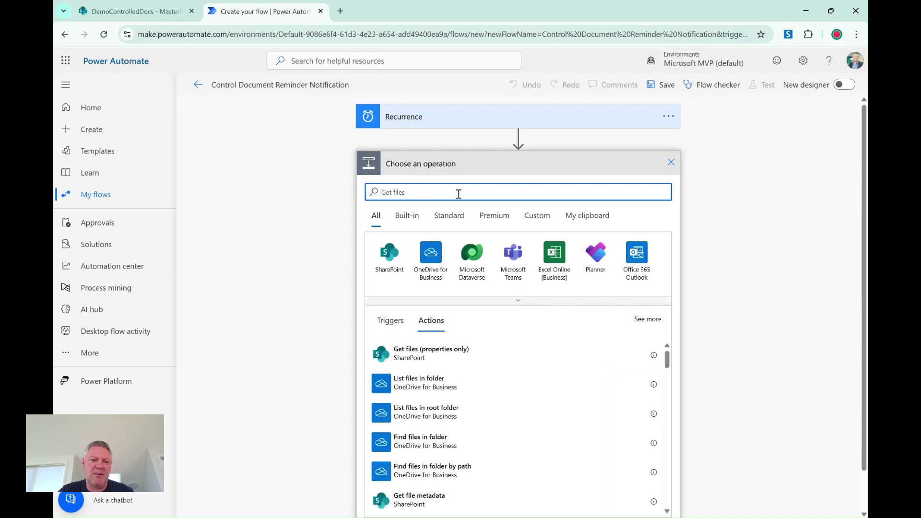
click(446, 357)
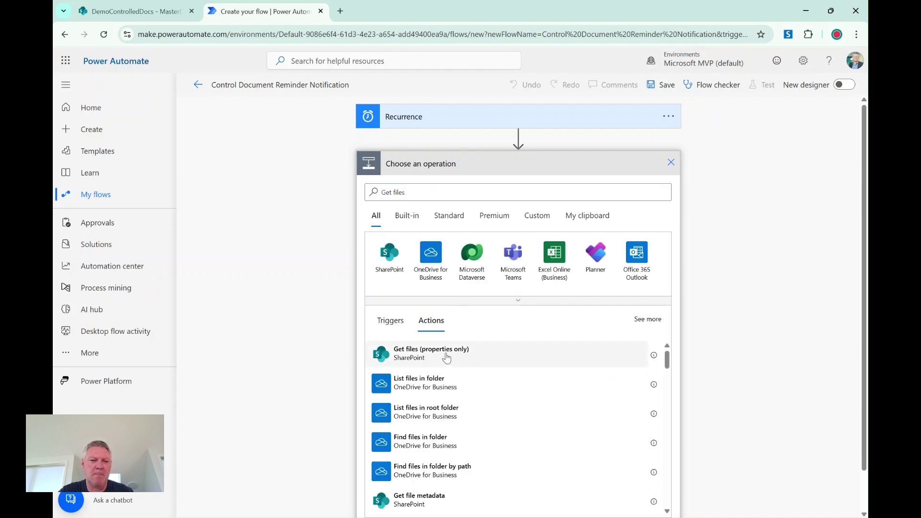
click(446, 358)
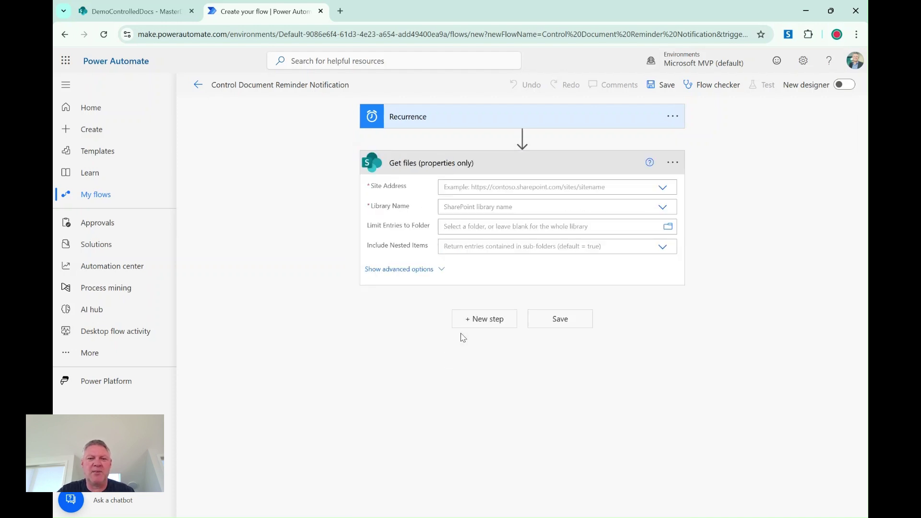
Point Get files to the DemoControlledDocs site and its MasterDocs library, and reveal the advanced options.
click(667, 190)
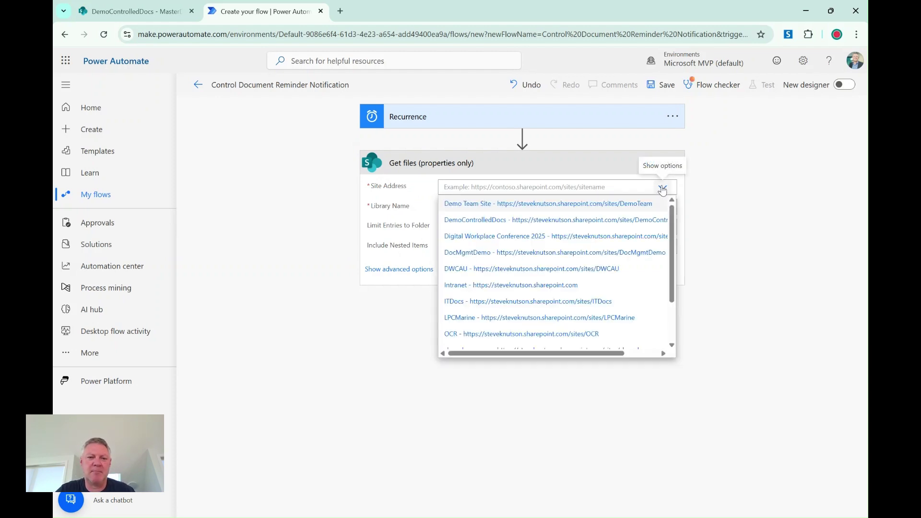
click(510, 221)
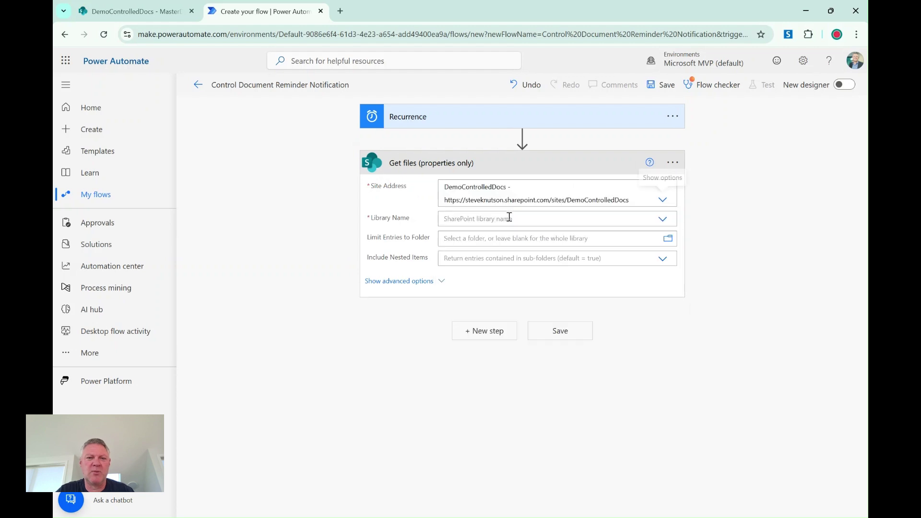
click(662, 219)
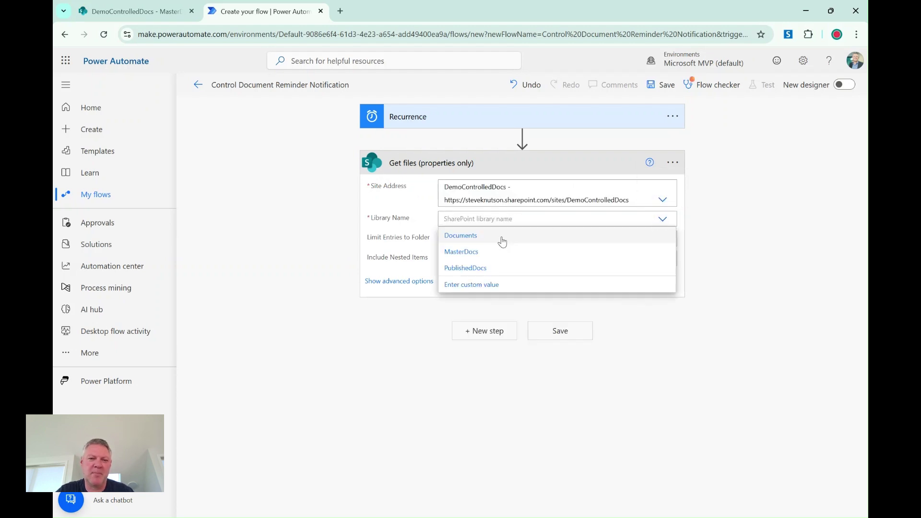
click(466, 252)
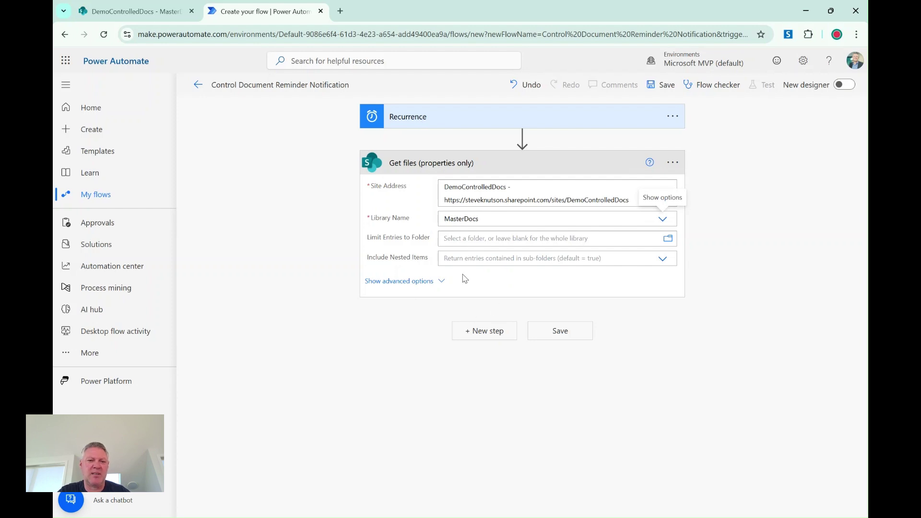
click(440, 284)
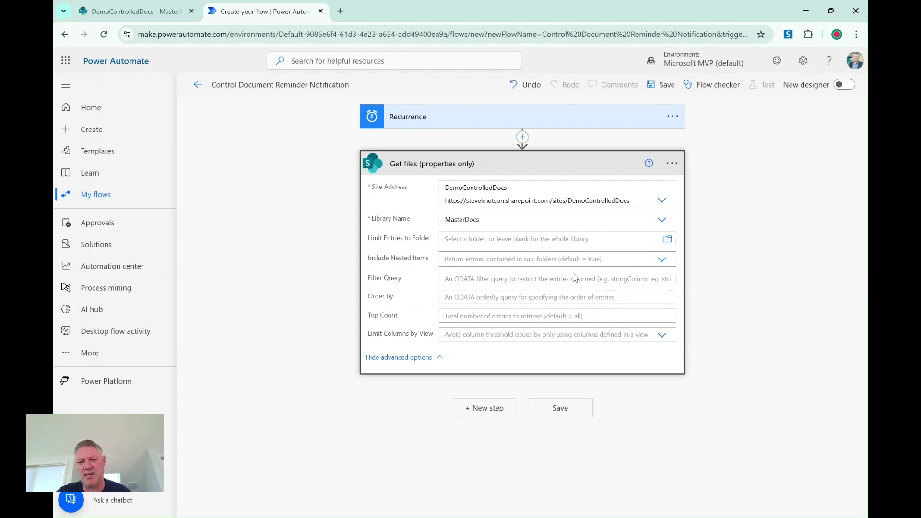
Add a Compose action after Get files and insert the Name dynamic content from Get files as its input.
click(486, 414)
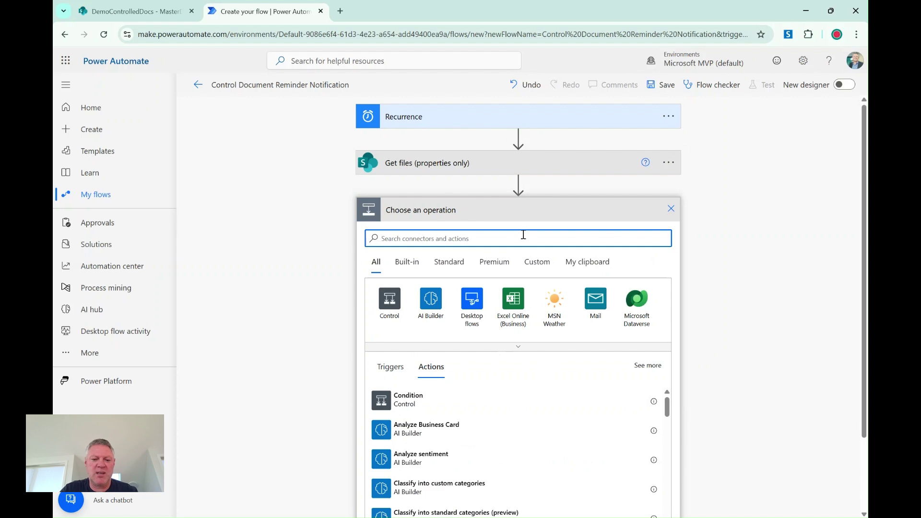
text(compose)
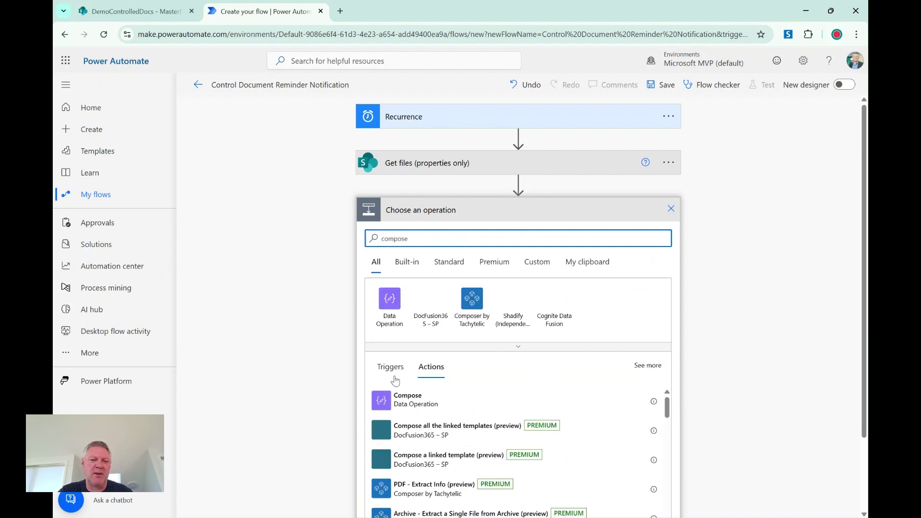
click(389, 403)
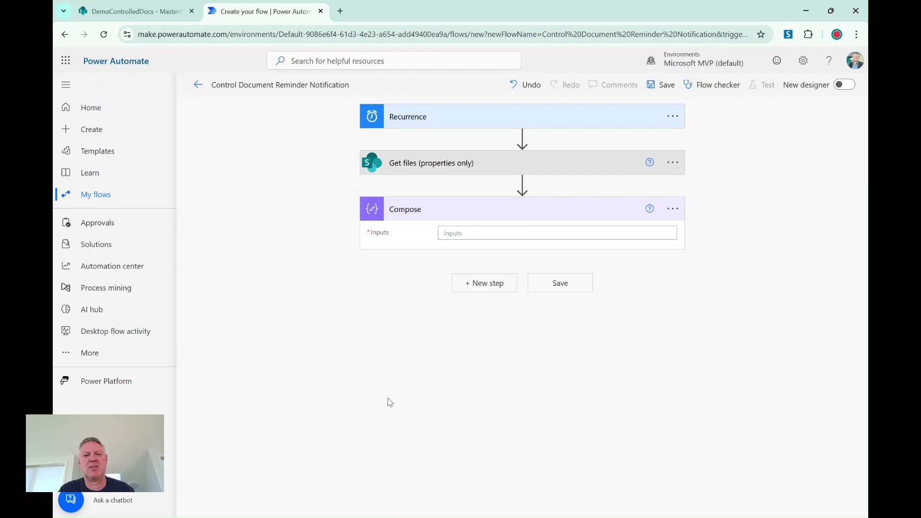
click(482, 229)
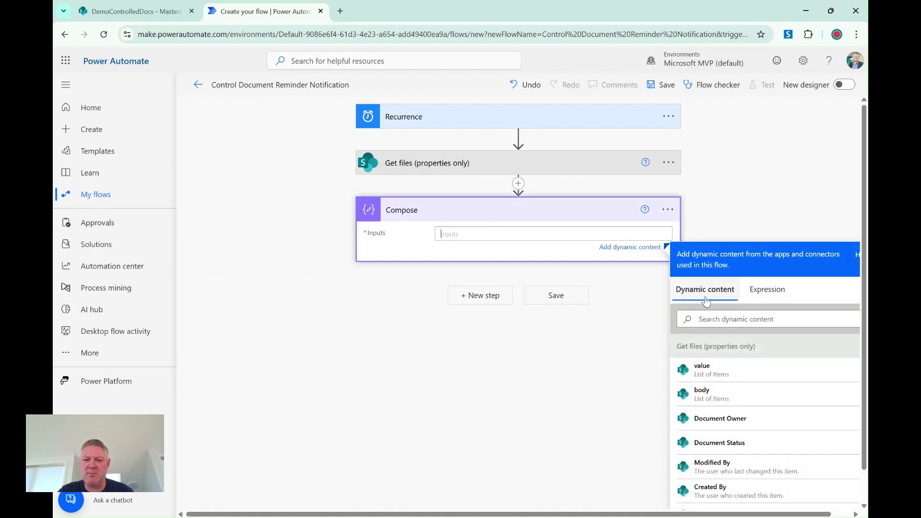
click(720, 320)
text(name)
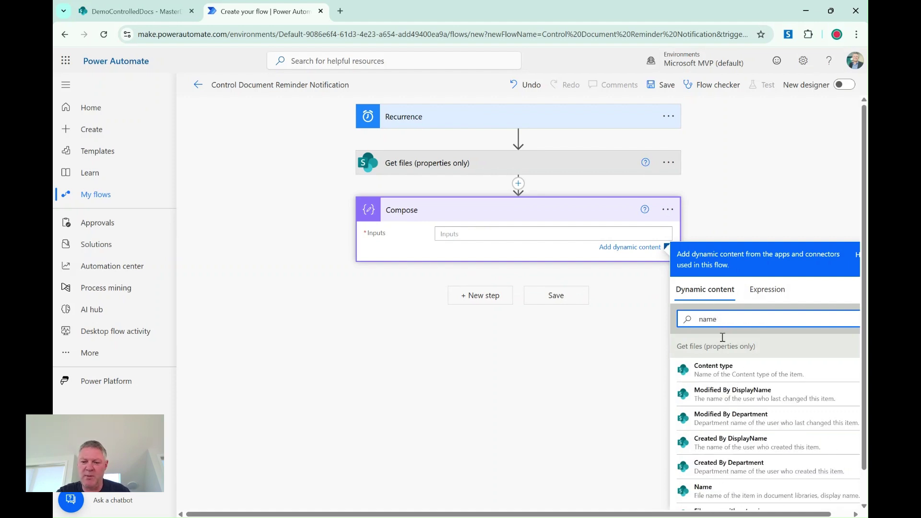
click(715, 490)
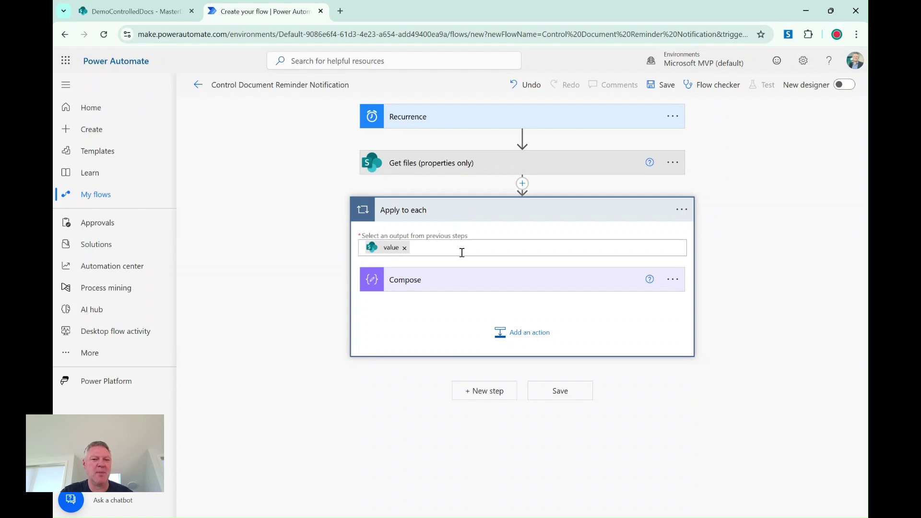
Extend the Compose input after Name with a colon and the DocNextReview dynamic content.
click(446, 279)
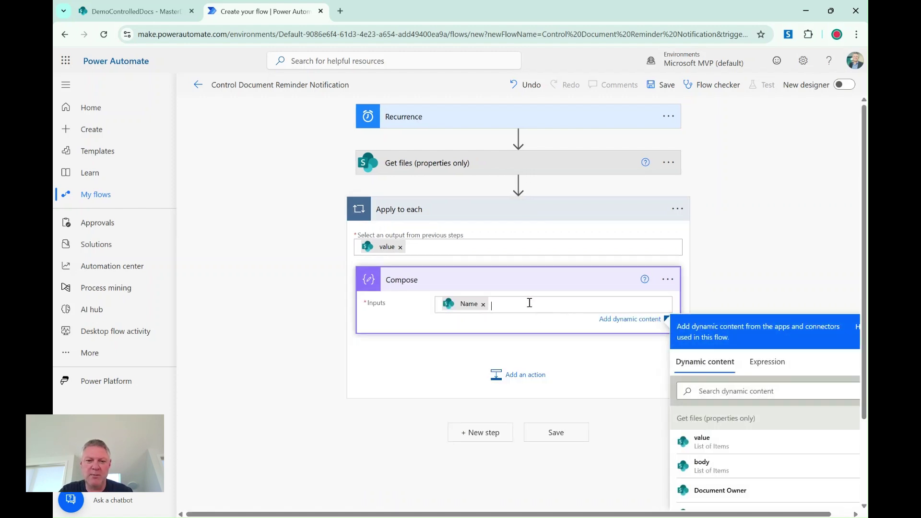
click(778, 390)
scroll(753, 437, down, 10)
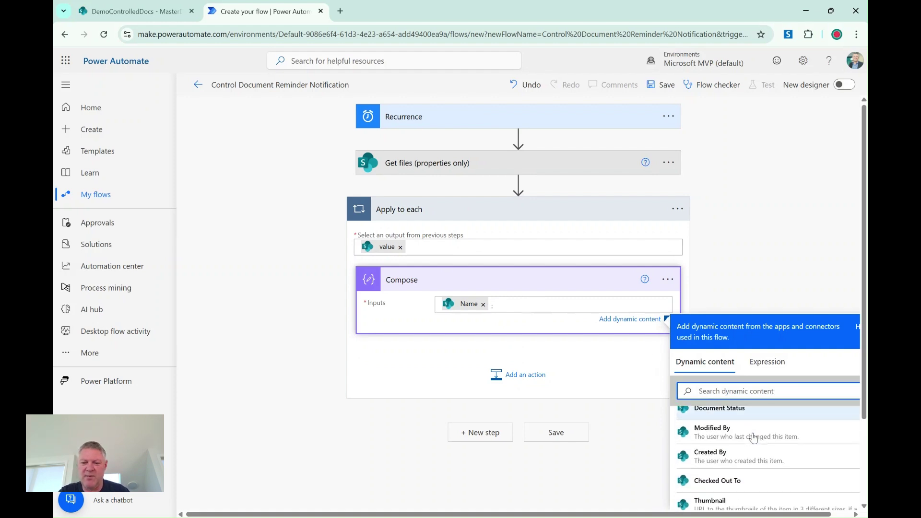
scroll(754, 438, down, 3)
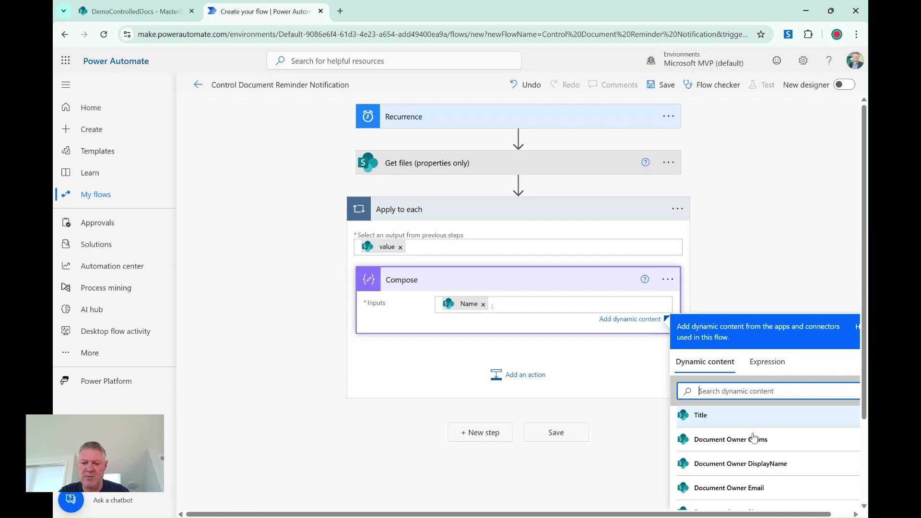
scroll(753, 438, down, 2)
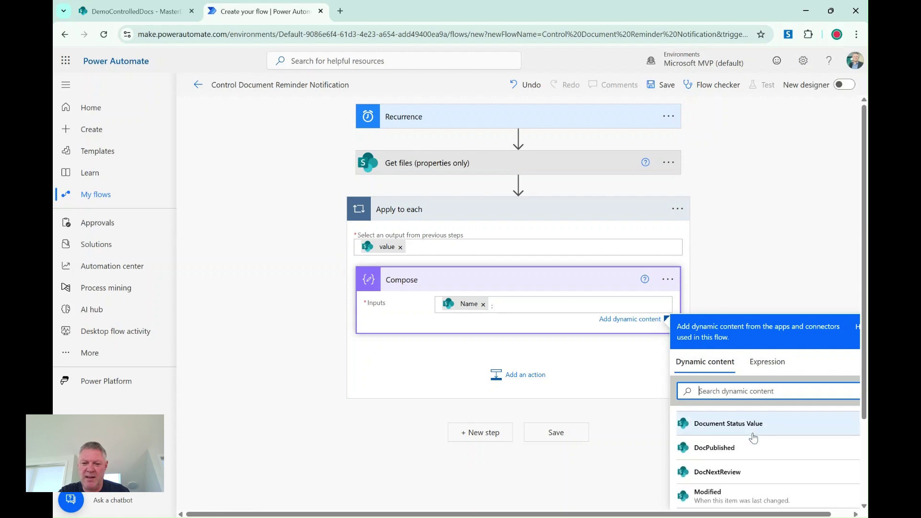
click(715, 465)
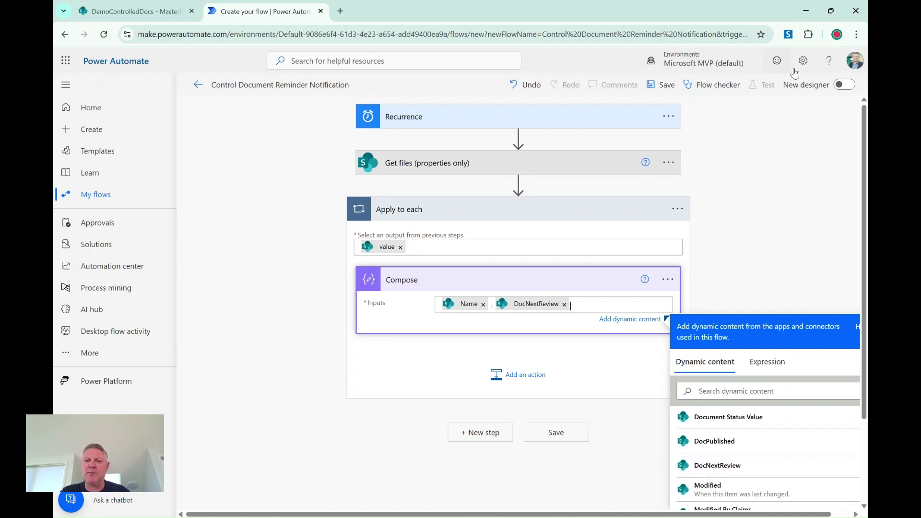
Save the flow, and check the review dates in the SharePoint MasterDocs library before returning to Power Automate.
click(665, 85)
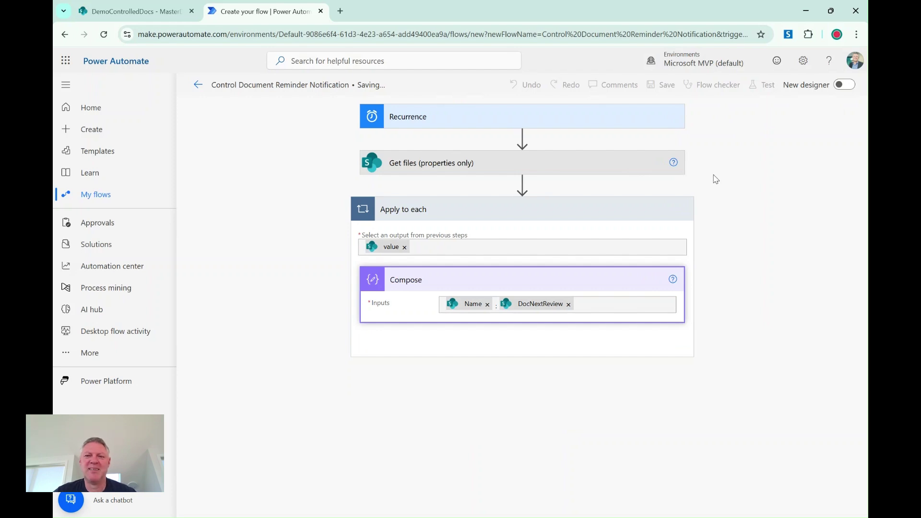
click(166, 17)
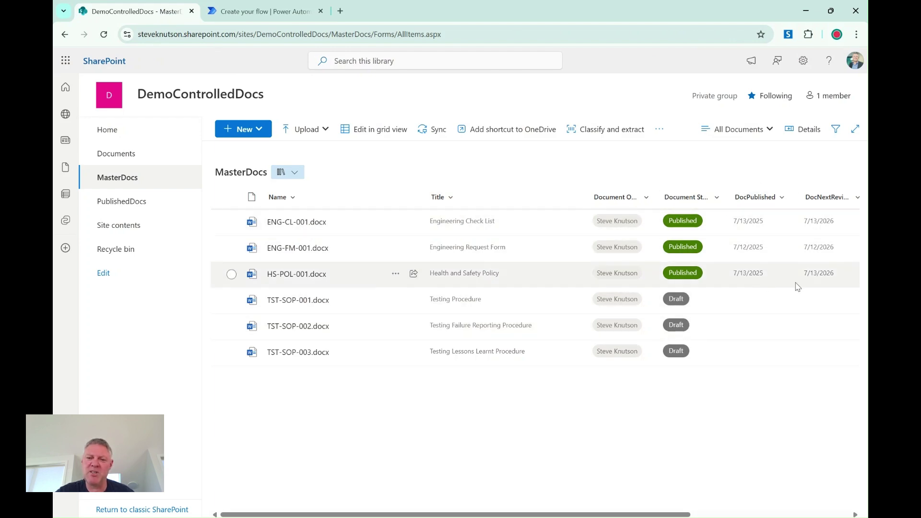
click(259, 7)
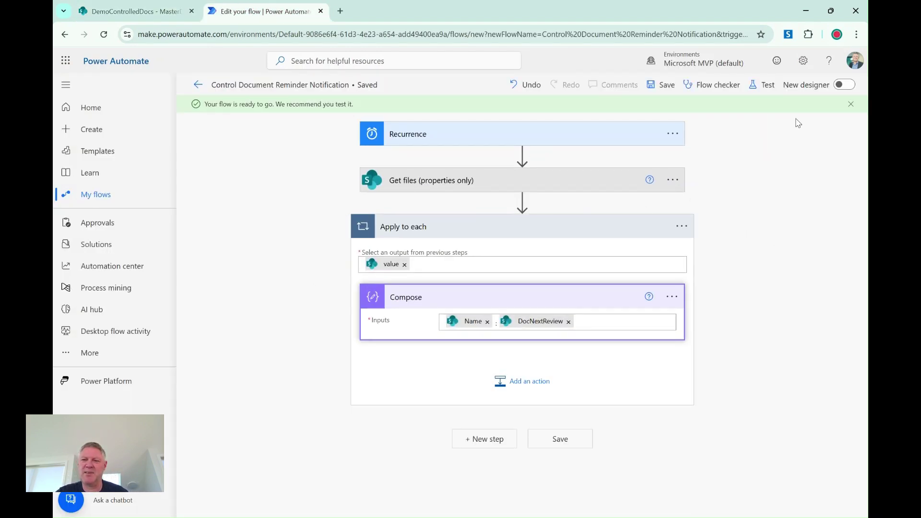
Run a manual test of the flow and go to its run results.
click(764, 87)
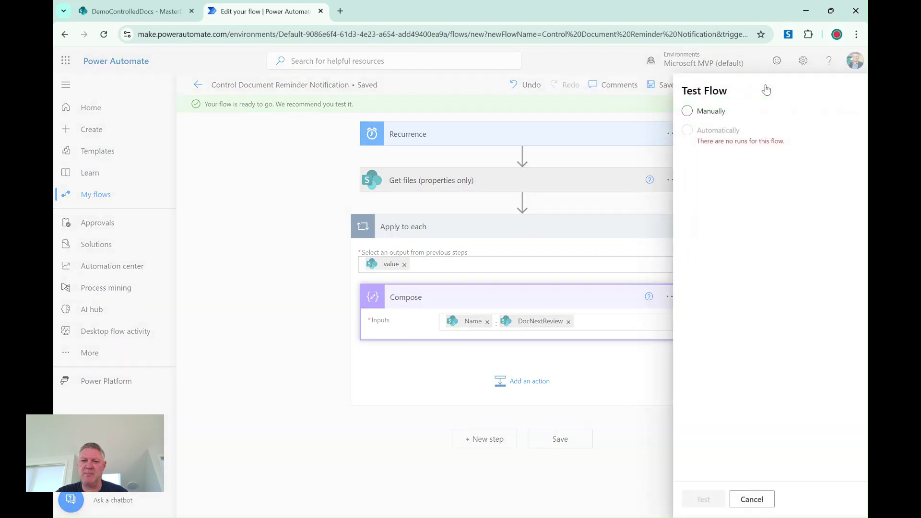
click(689, 113)
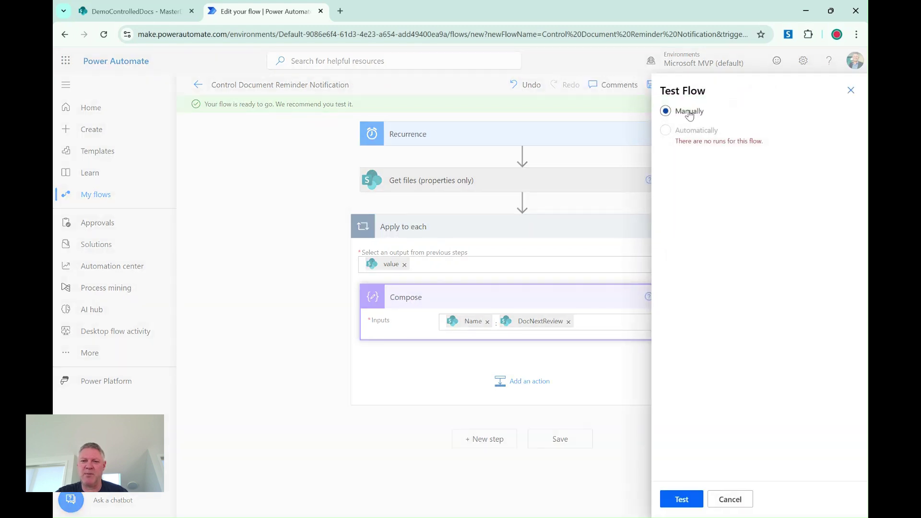
click(682, 500)
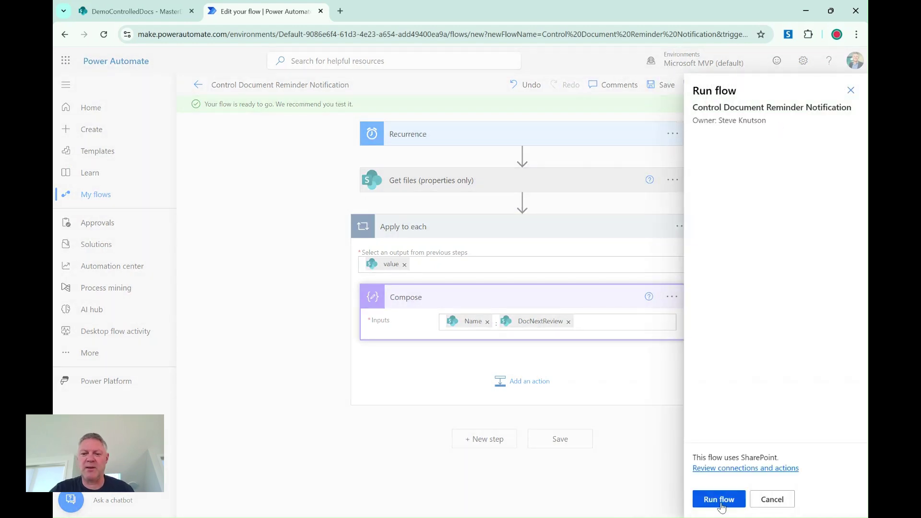
click(722, 505)
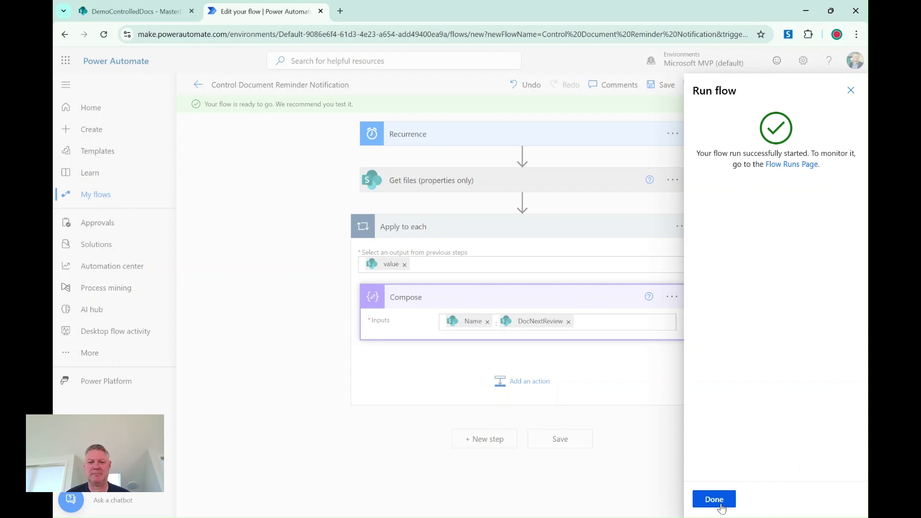
click(715, 500)
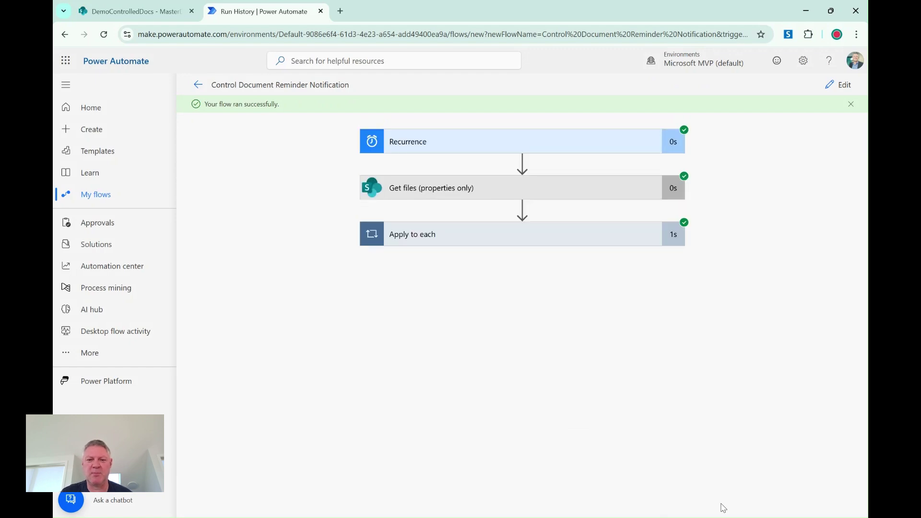
Examine the Compose output of each Apply to each iteration, compare it with the SharePoint MasterDocs library, and inspect the Get files run details.
click(484, 237)
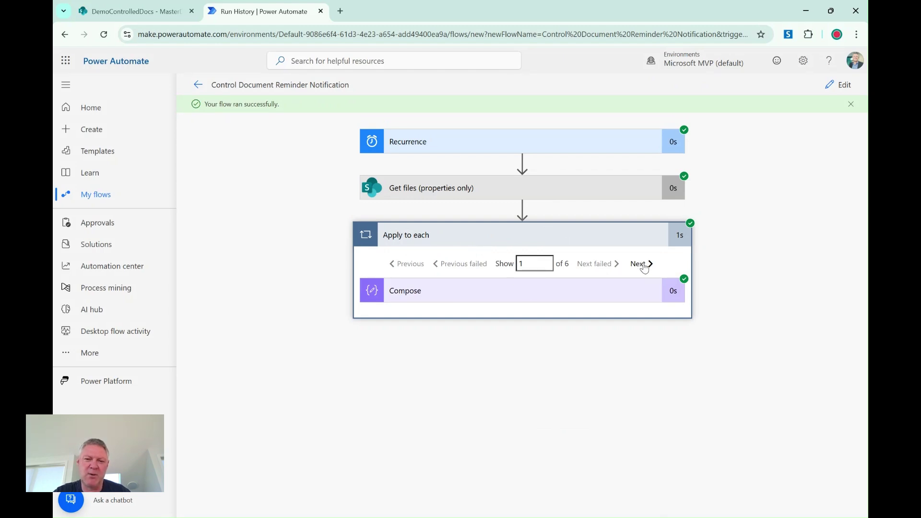
click(600, 298)
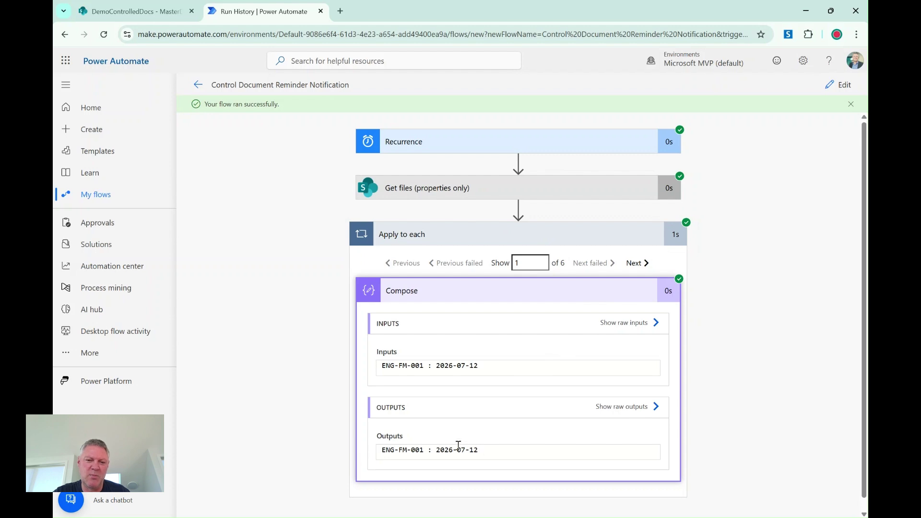
click(636, 264)
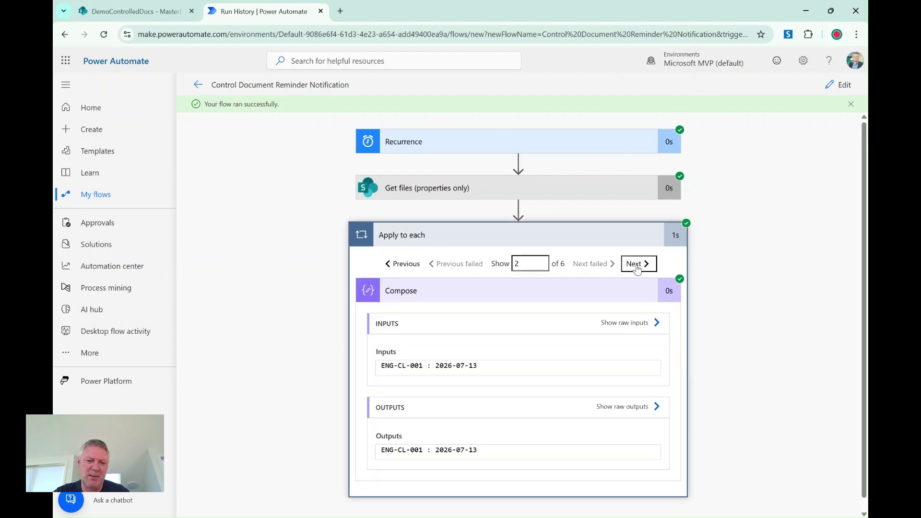
click(637, 268)
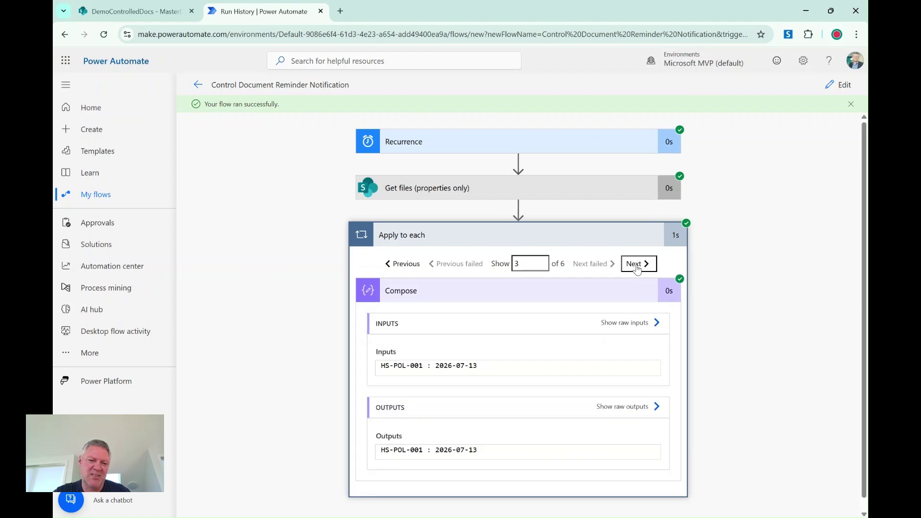
click(147, 9)
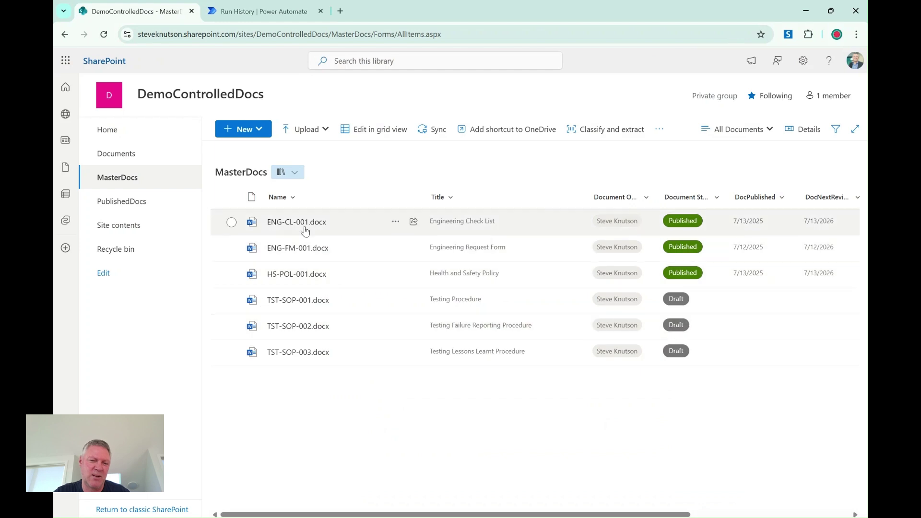
click(260, 13)
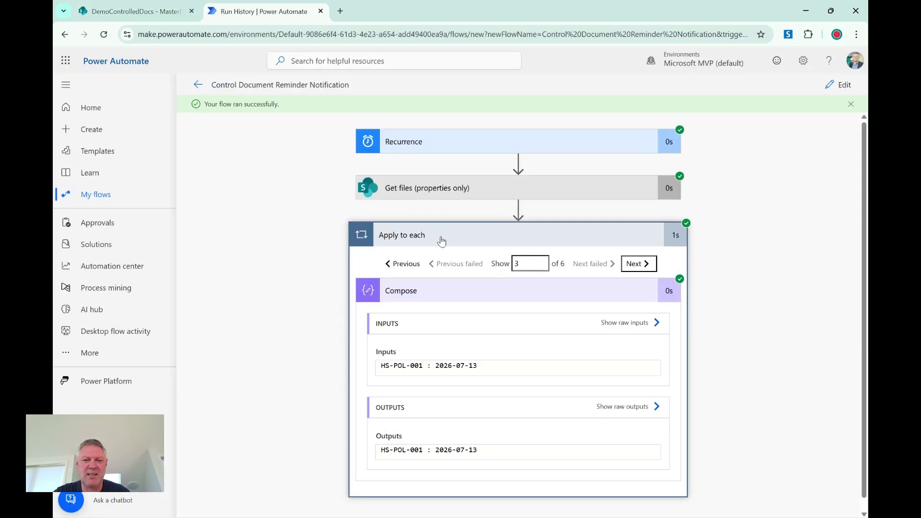
click(639, 264)
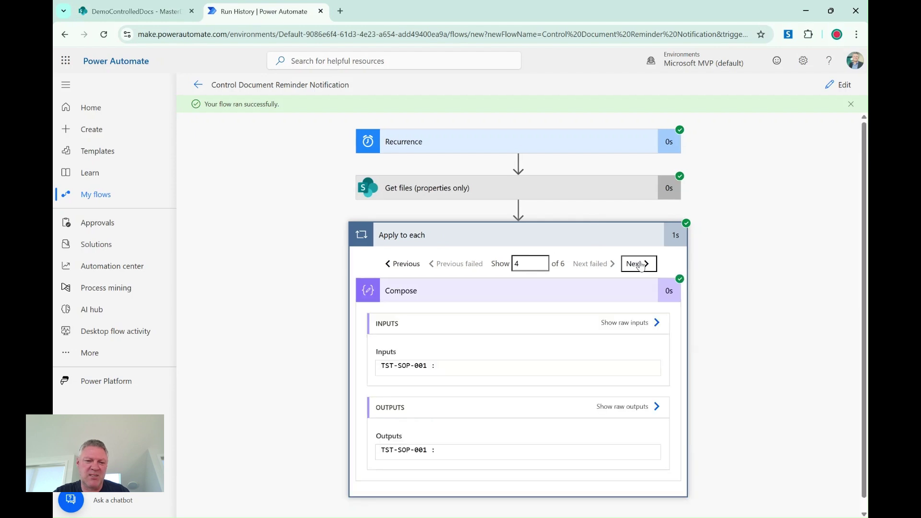
click(640, 267)
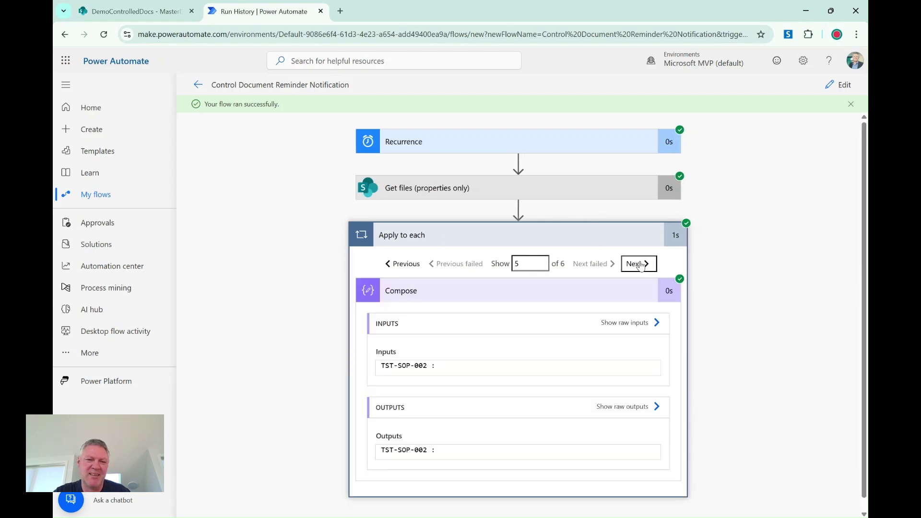
click(640, 266)
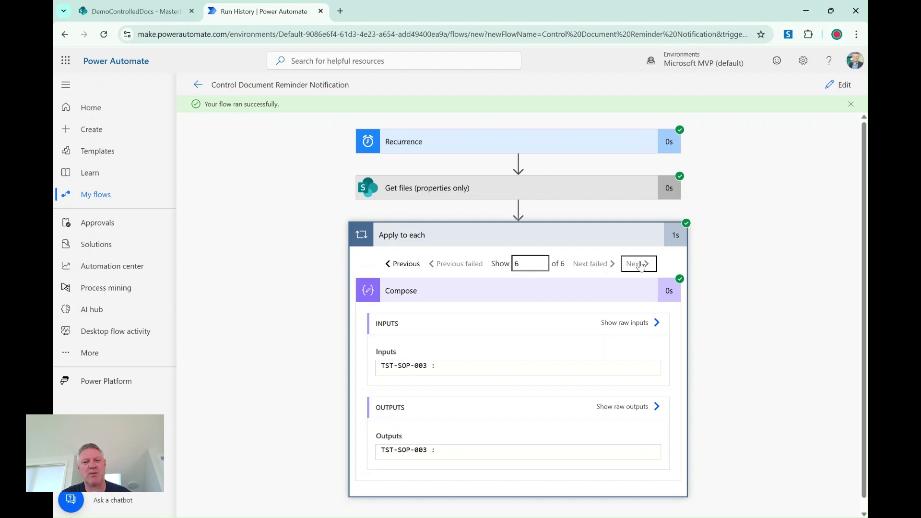
click(491, 193)
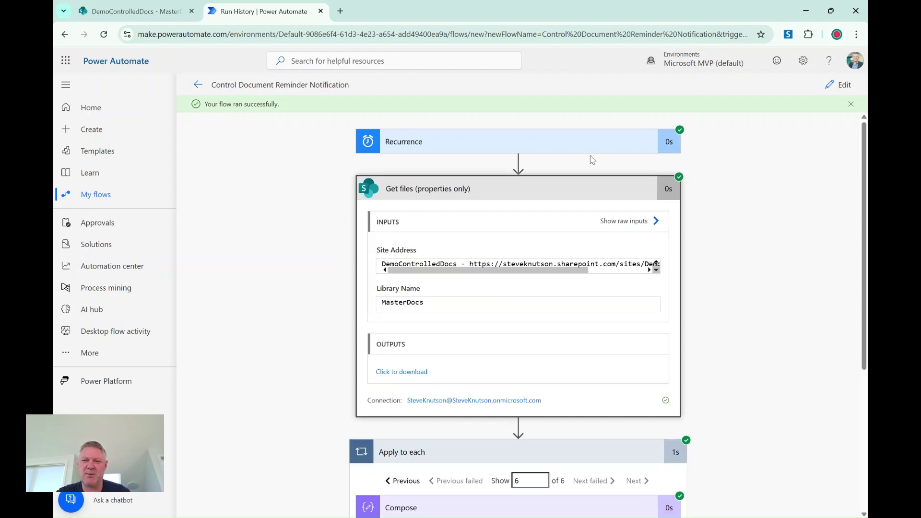
Return the flow to editing, expand Get files, and check the MasterDocs status columns in SharePoint before coming back.
click(840, 85)
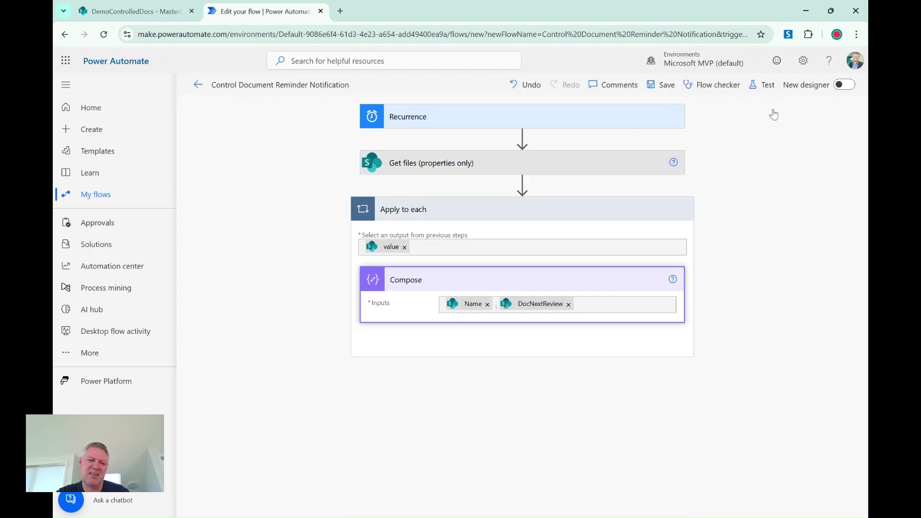
click(467, 168)
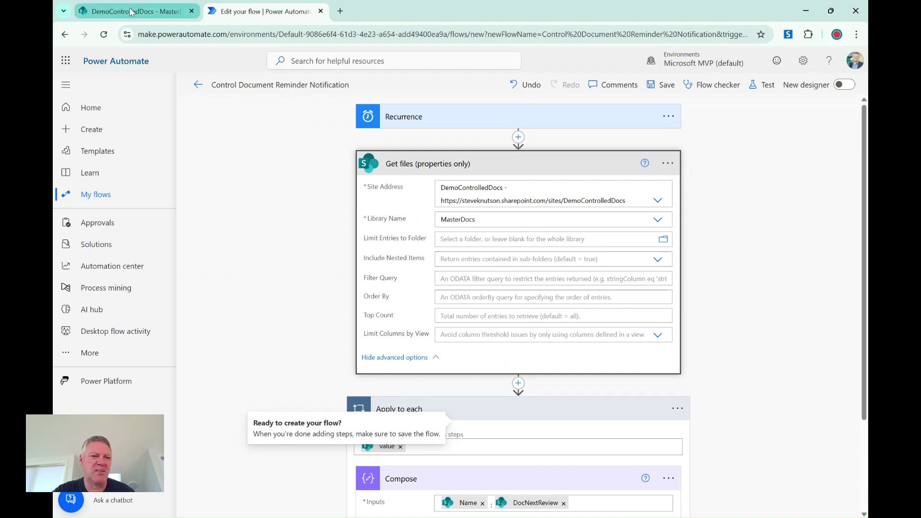
key(ctrl+1)
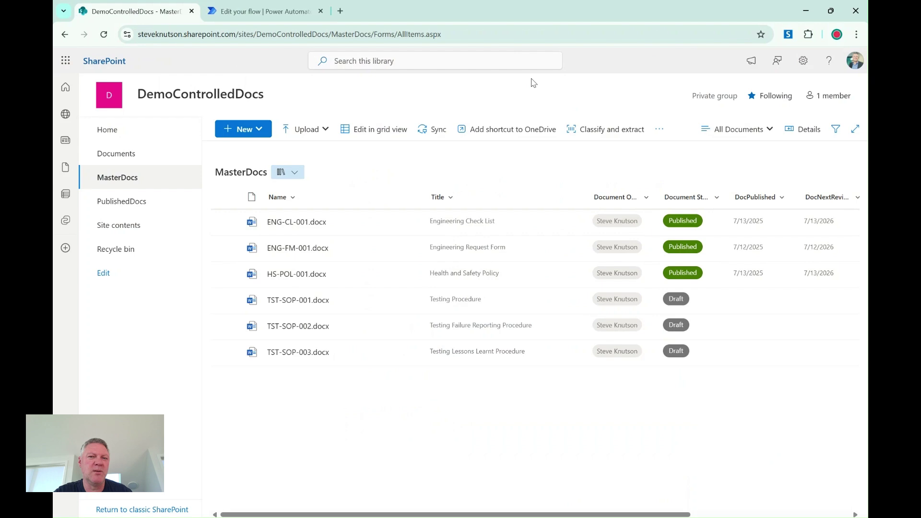
click(289, 12)
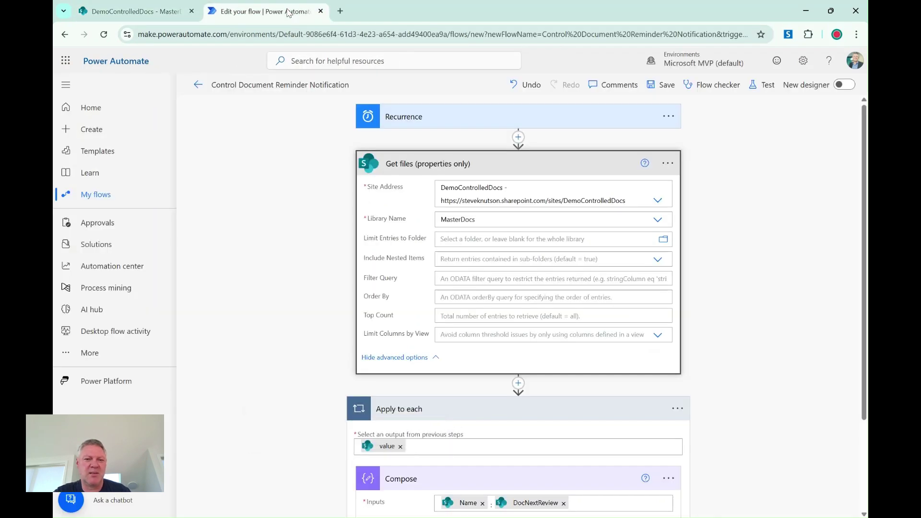
Start the Get files filter query with an opening parenthesis, and widen DocNextReview in SharePoint MasterDocs to check its name before returning to Power Automate.
click(454, 277)
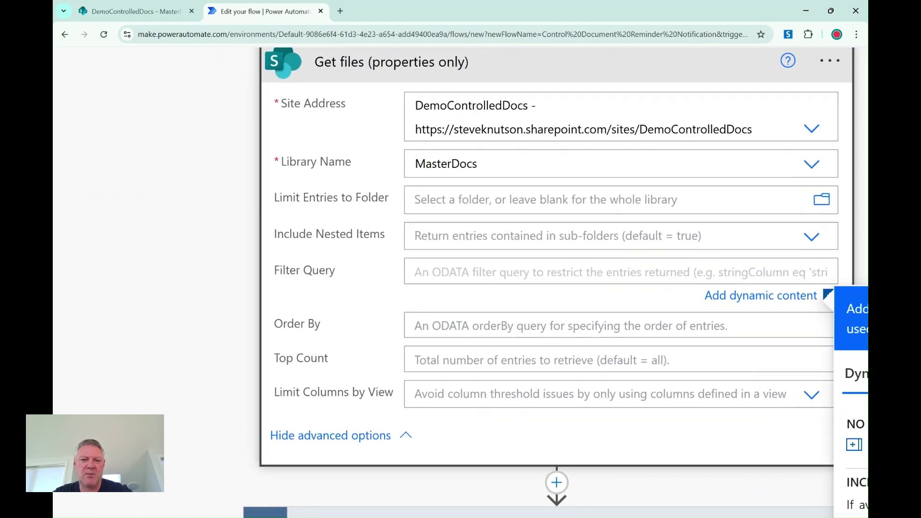
text(()
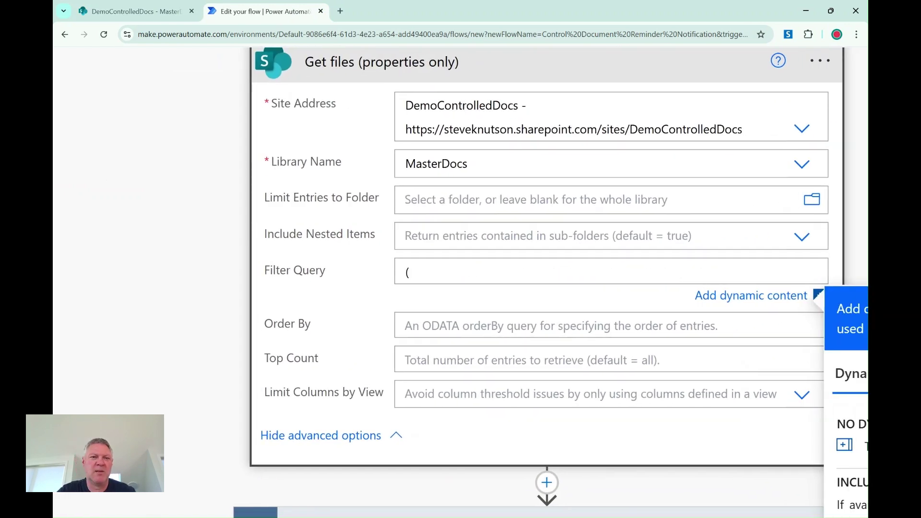
click(129, 11)
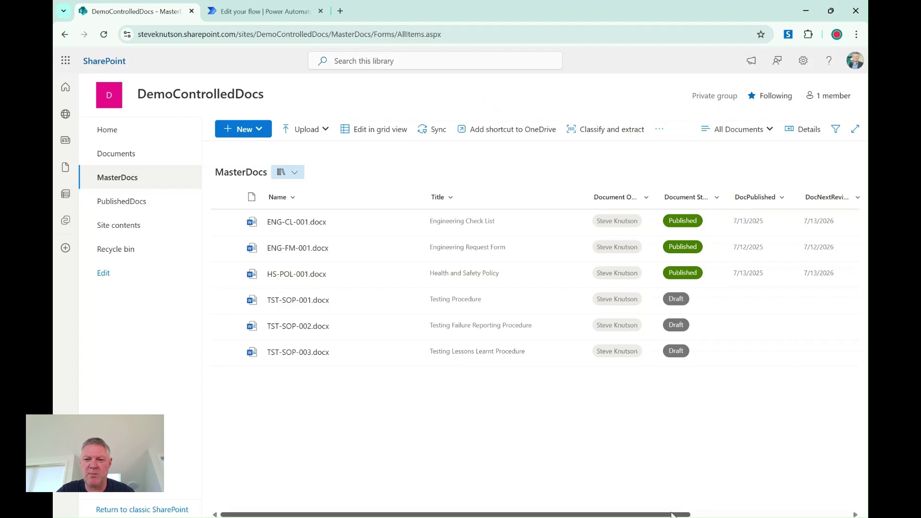
drag(672, 514, 717, 514)
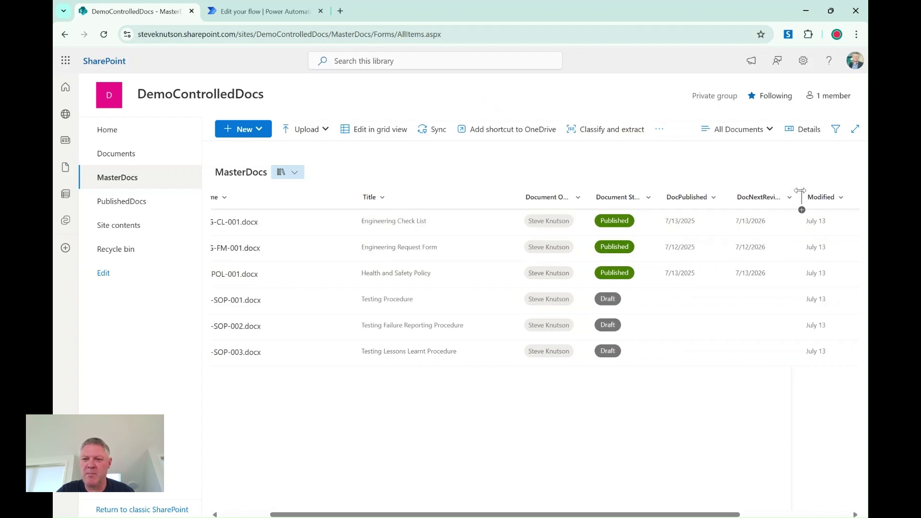
drag(802, 191, 828, 192)
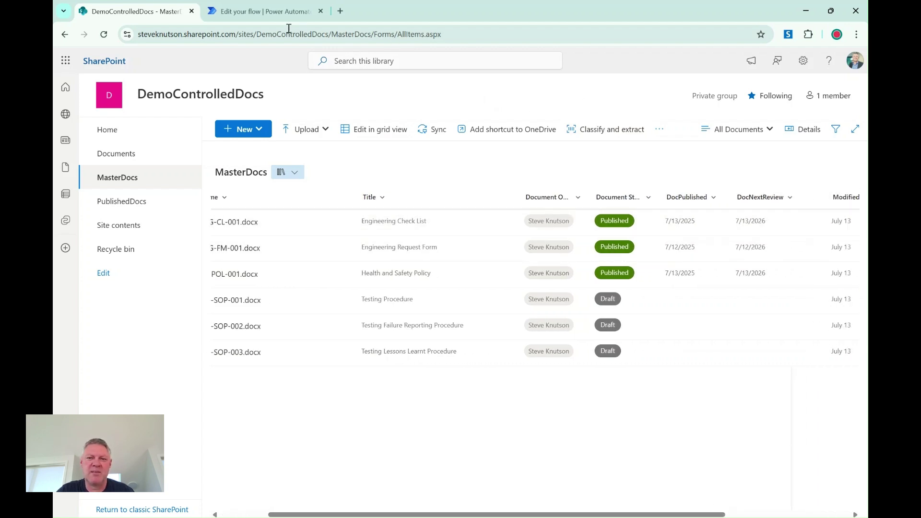
click(268, 14)
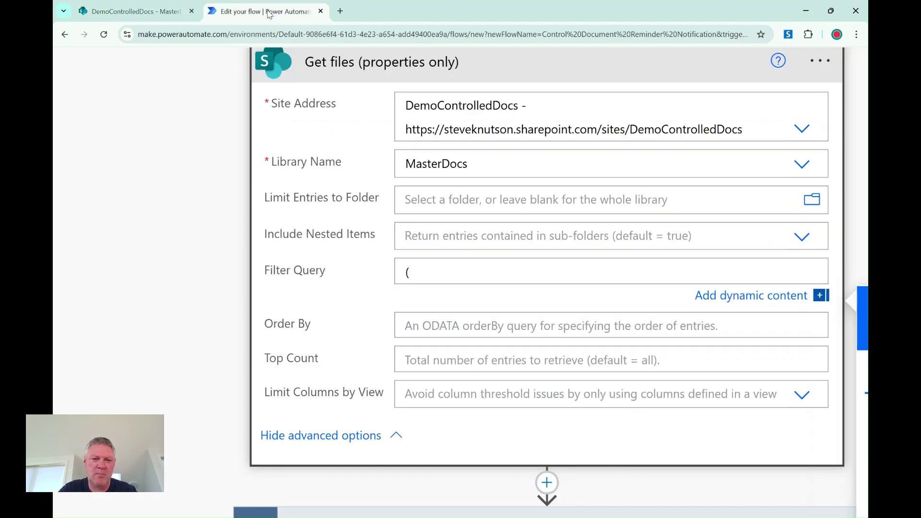
Complete the Get files filter query as (DocNextReview le utcnow()), inserting utcnow() as an expression.
text(DocNextReview)
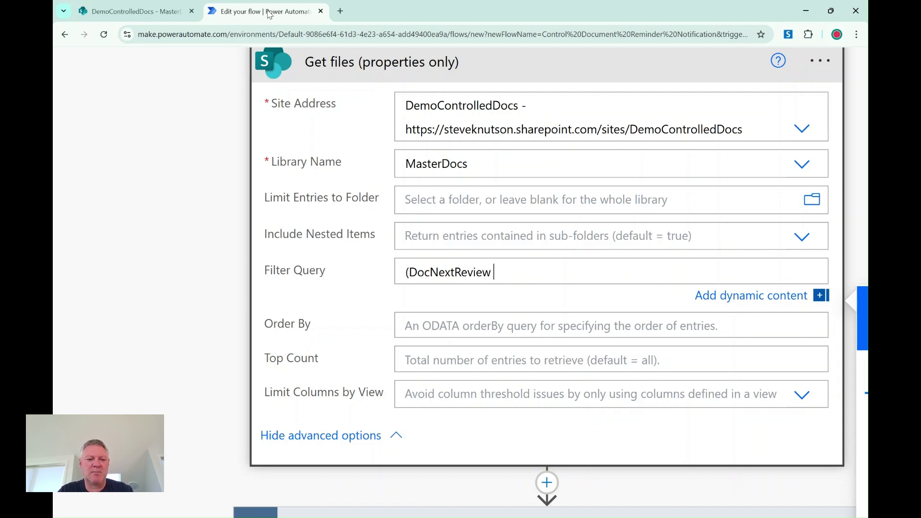
text( le)
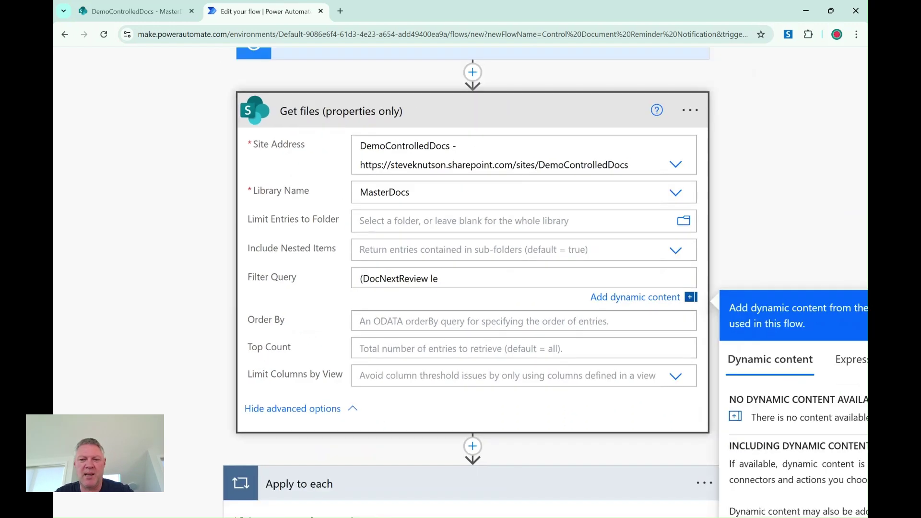
scroll(425, 190, down, 3)
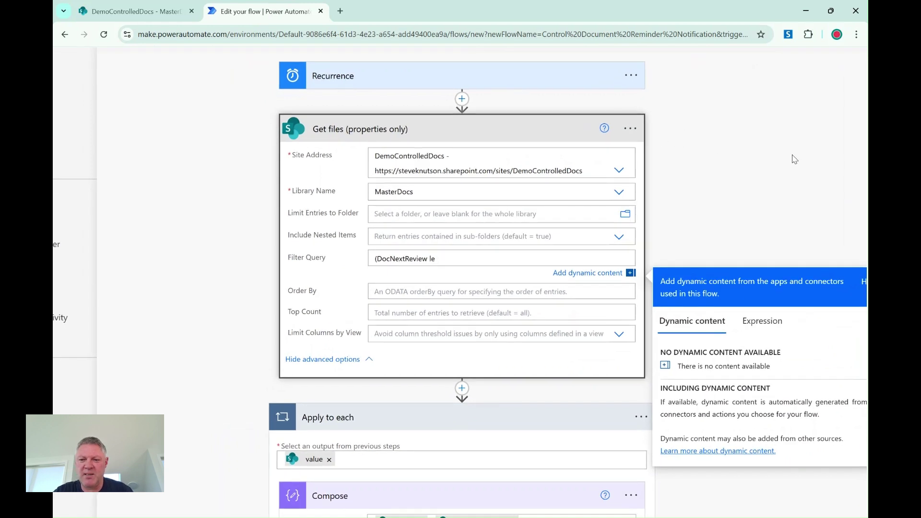
click(762, 320)
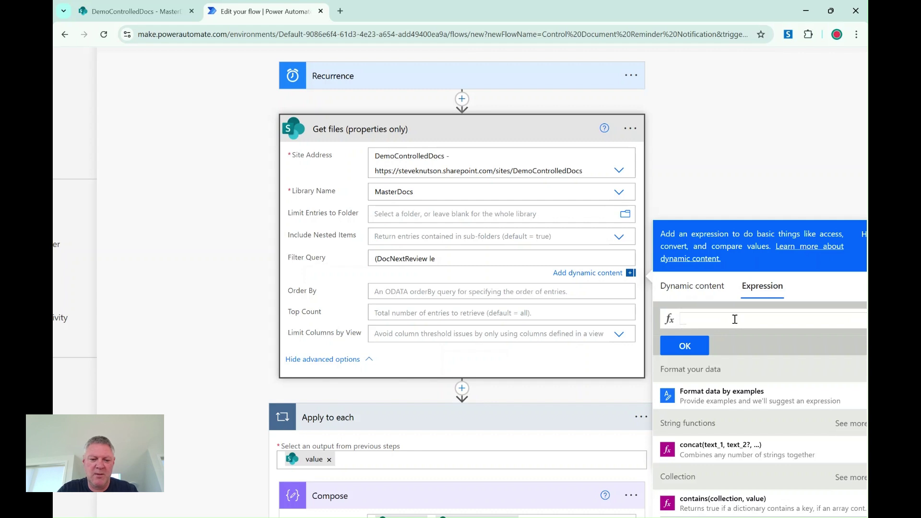
text(utcnow)
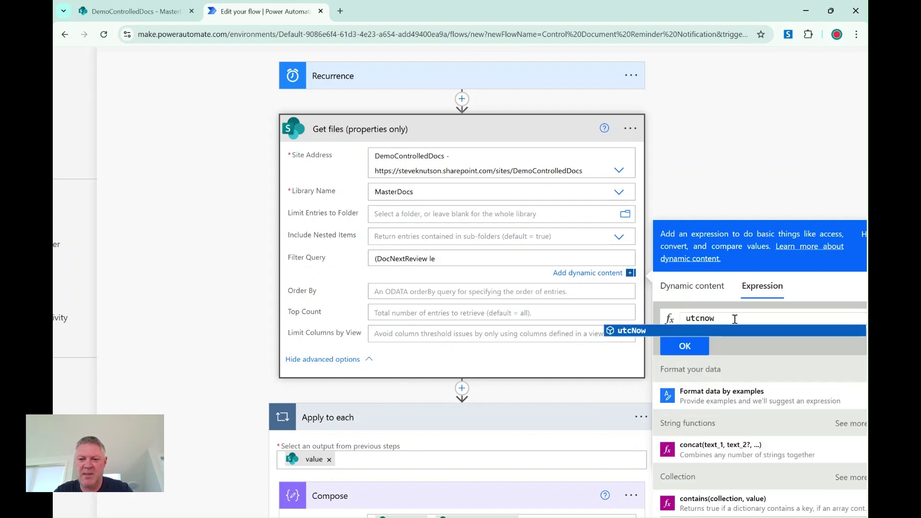
text(())
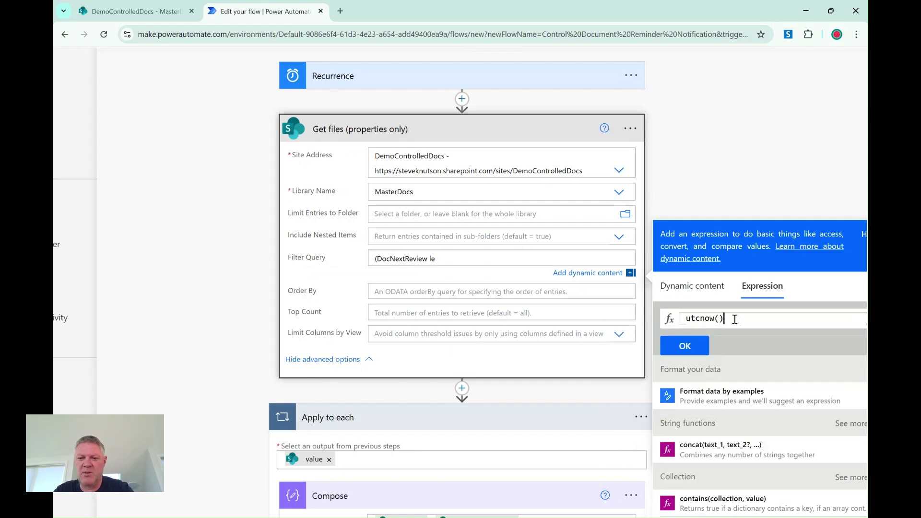
click(686, 346)
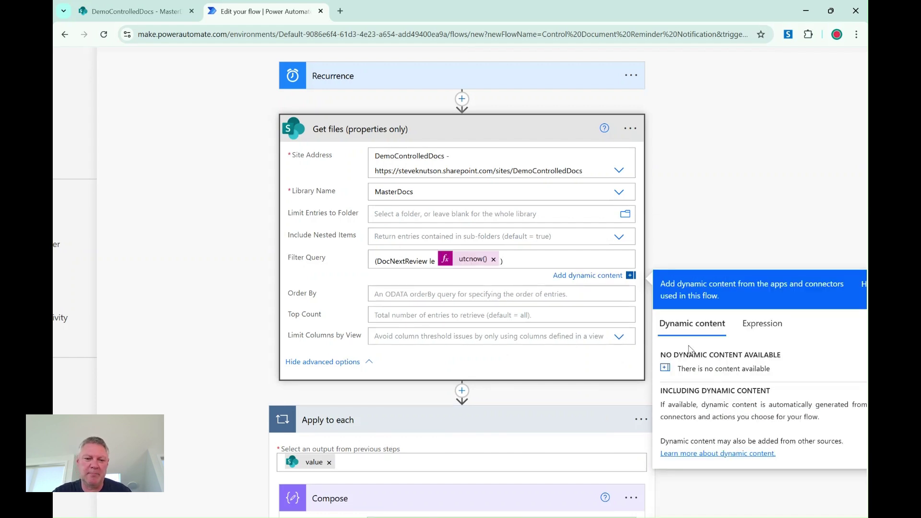
Save the flow with the DocNextReview filter, run it as a manual test, and go to the run results.
scroll(758, 167, up, 2)
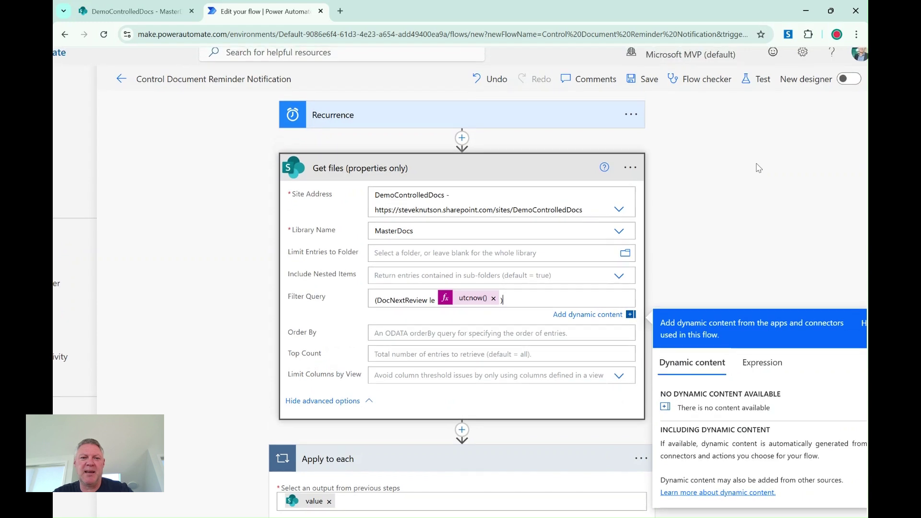
key(ctrl+minus)
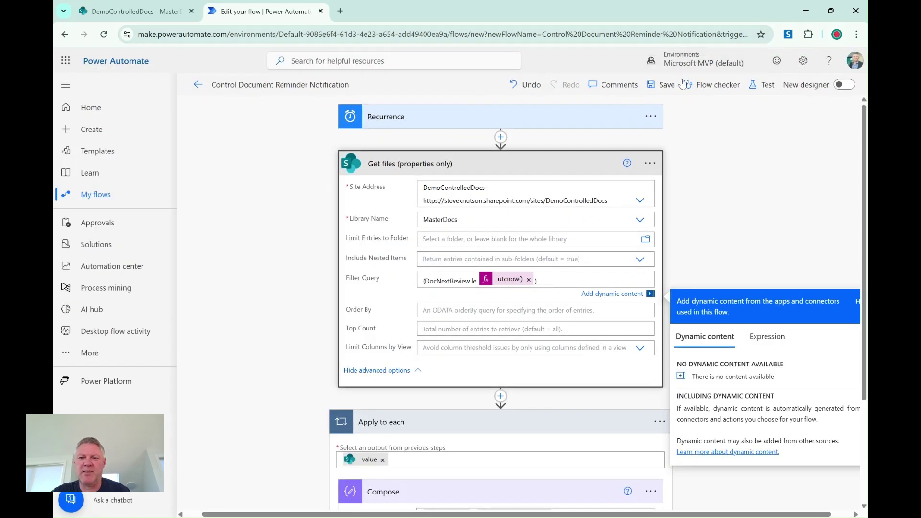
click(665, 84)
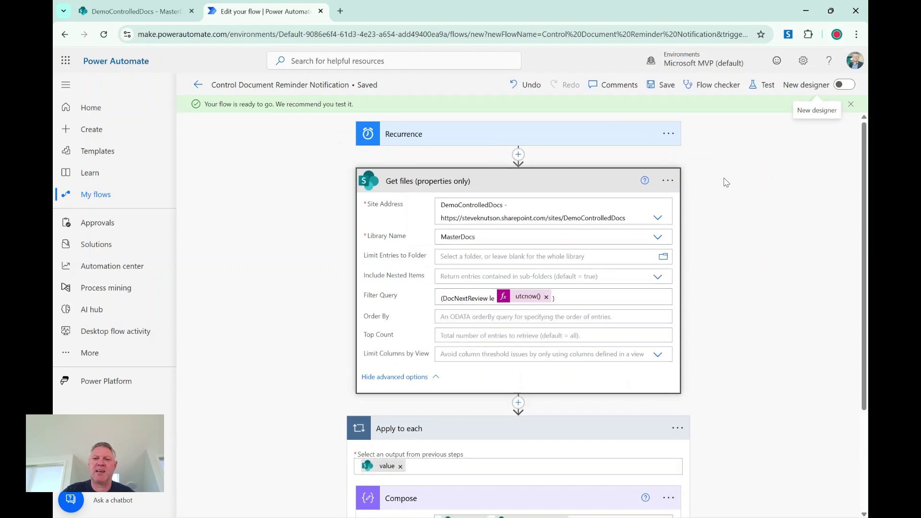
click(763, 85)
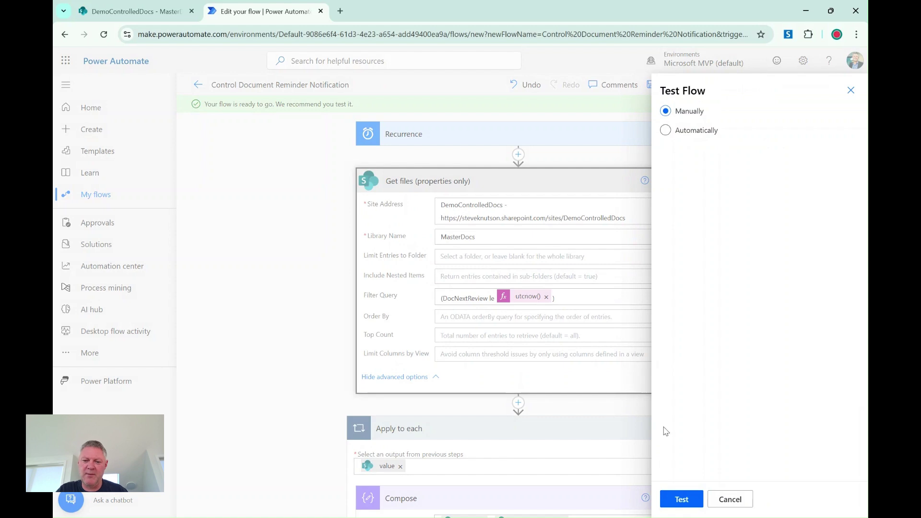
click(681, 499)
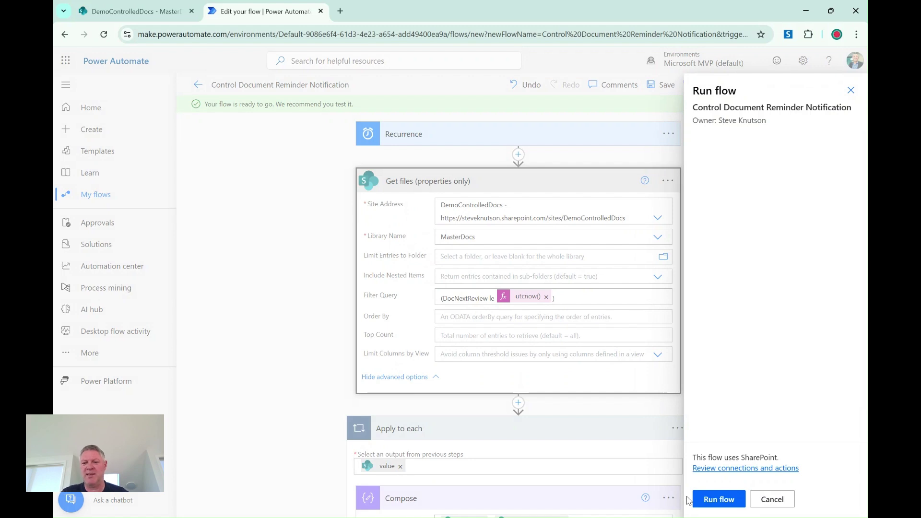
click(710, 501)
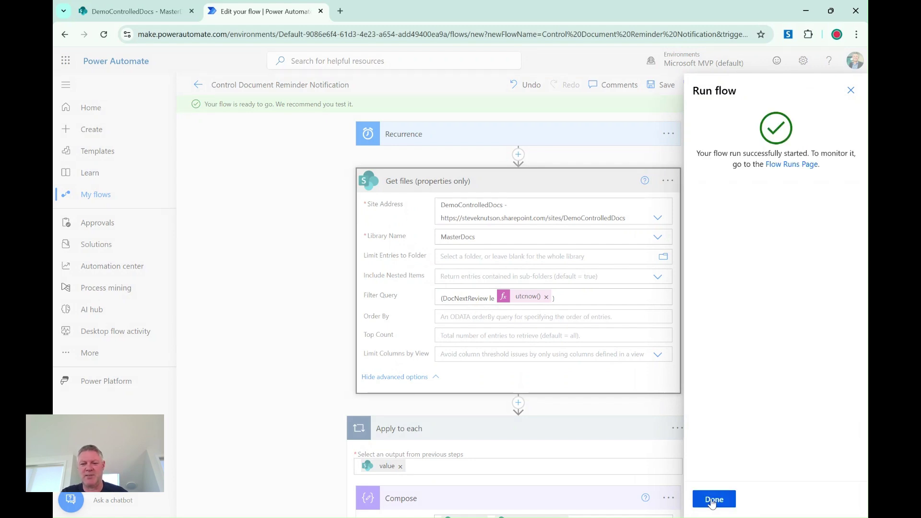
click(714, 500)
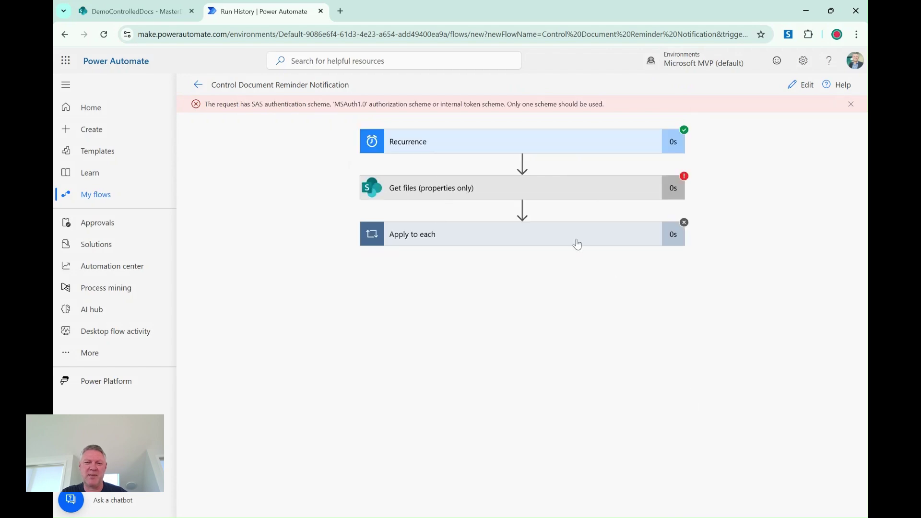
Inspect the filter query sent by Get files in the run, and enclose utcnow() in single quotes in the flow's filter query.
click(478, 185)
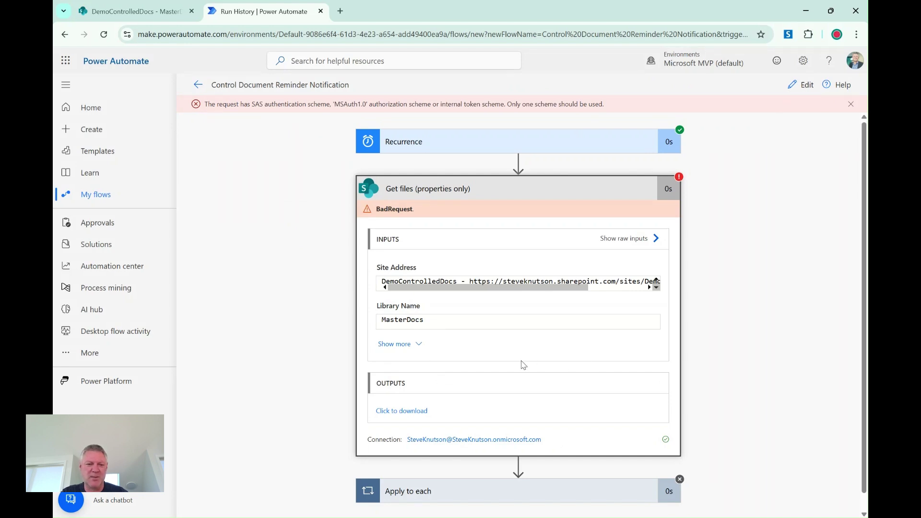
scroll(523, 365, down, 1)
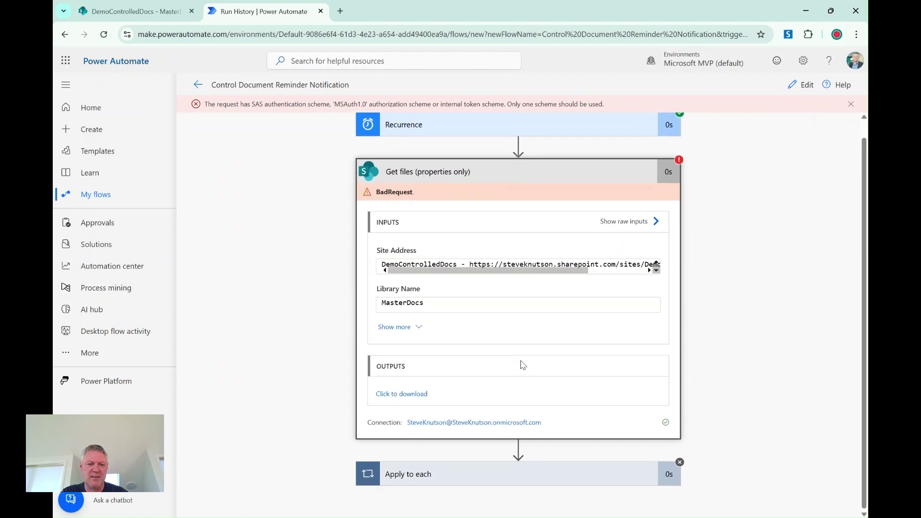
click(413, 331)
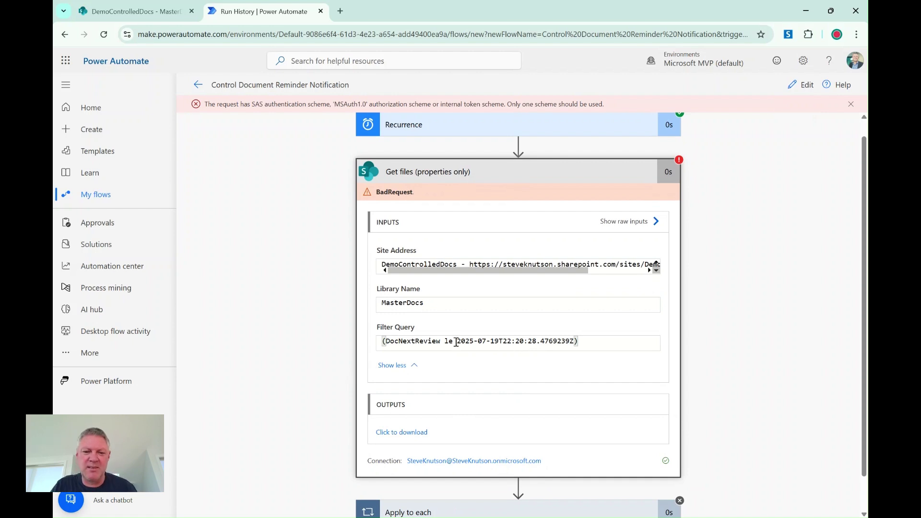
click(806, 89)
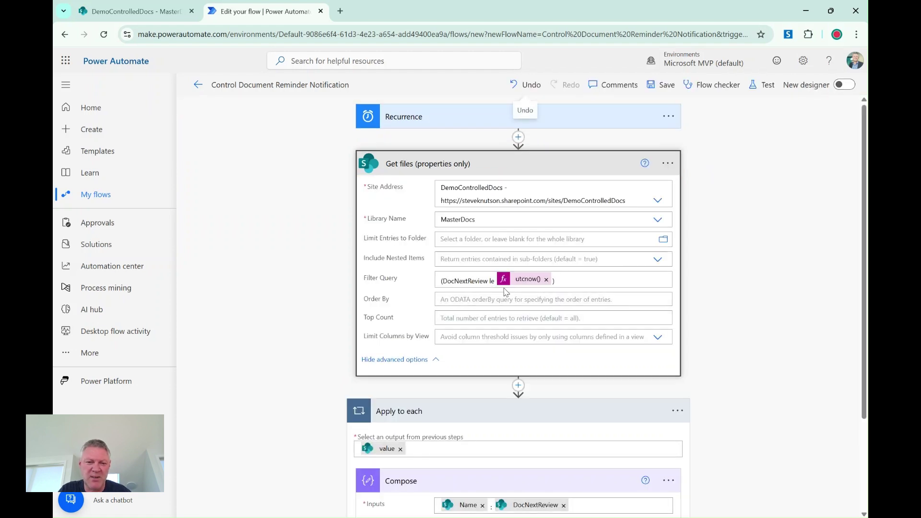
click(497, 280)
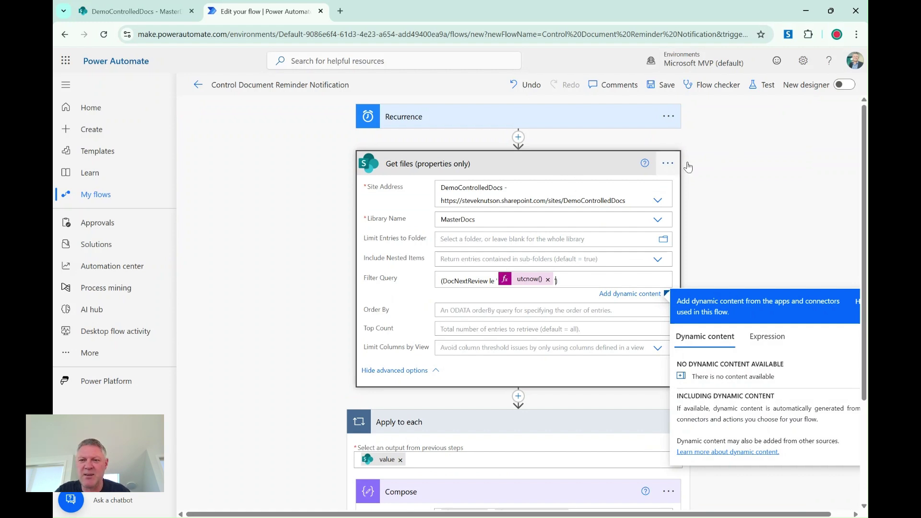
Save and manually test the flow with the quoted date filter, and expand Apply to each in the run results.
click(763, 88)
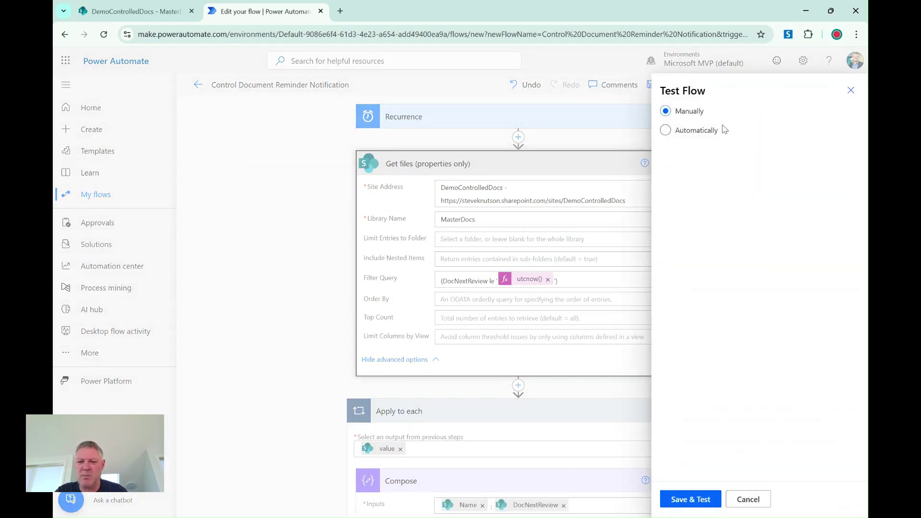
click(700, 499)
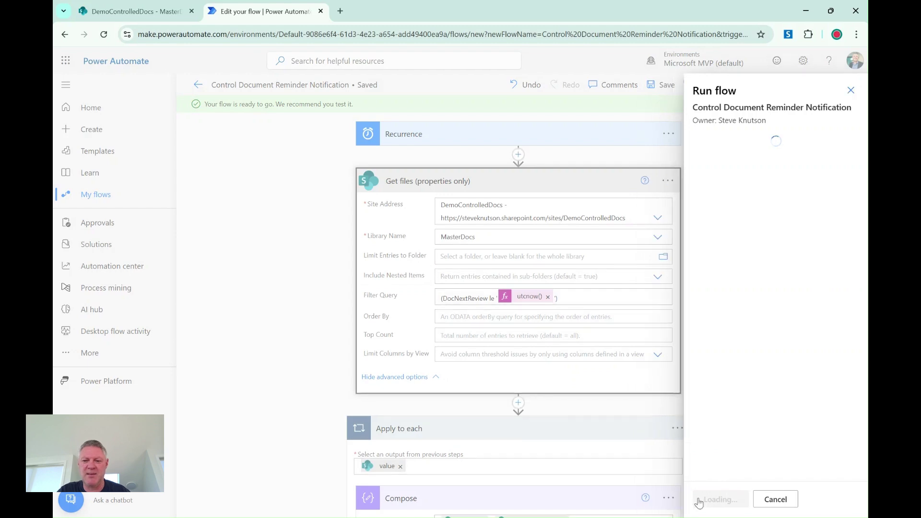
click(717, 506)
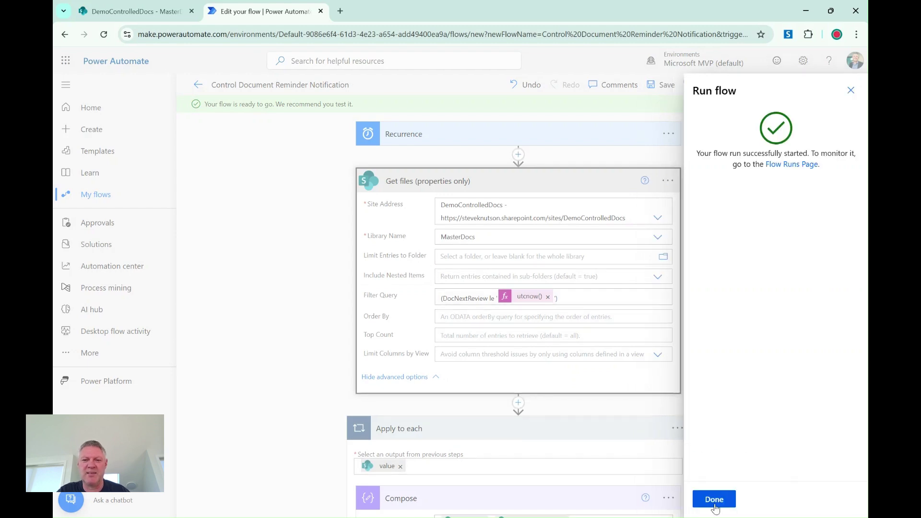
click(715, 500)
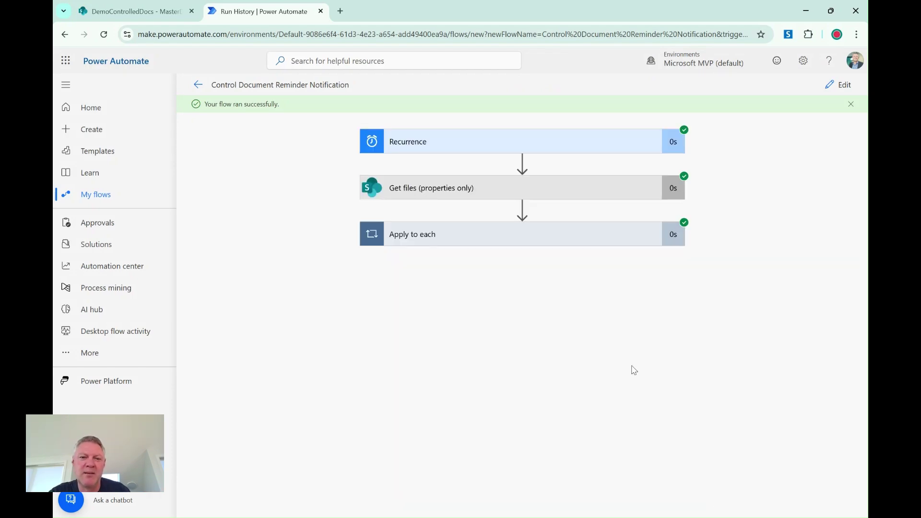
click(458, 233)
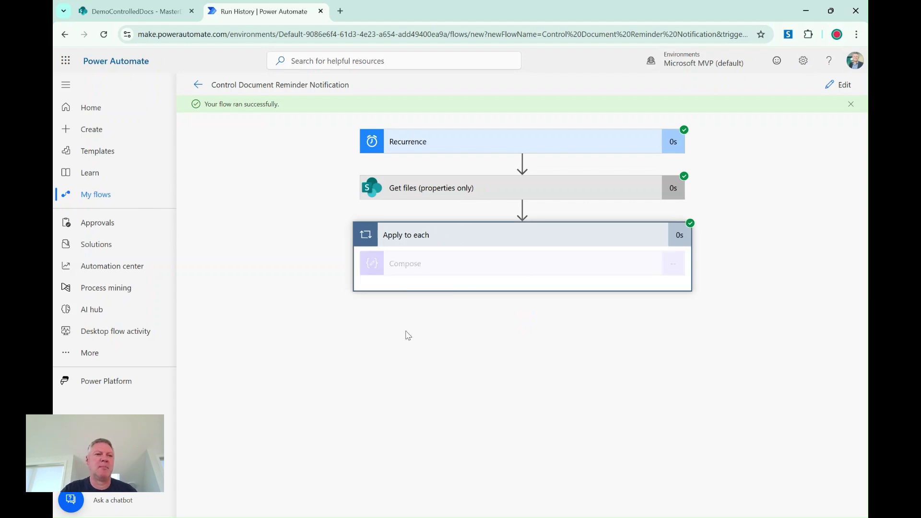
In SharePoint's MasterDocs library, switch to grid editing and set the Engineering Check List's DocPublished date to 7/13/2024.
click(149, 14)
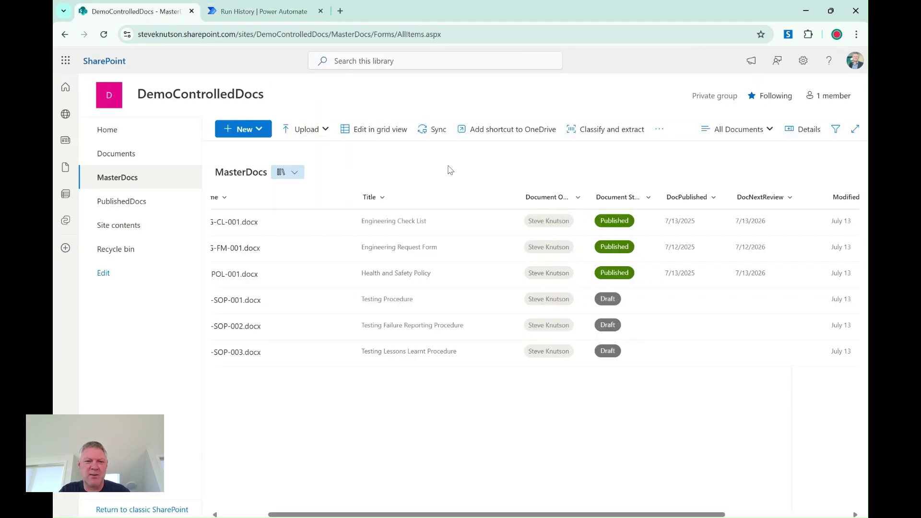
click(383, 134)
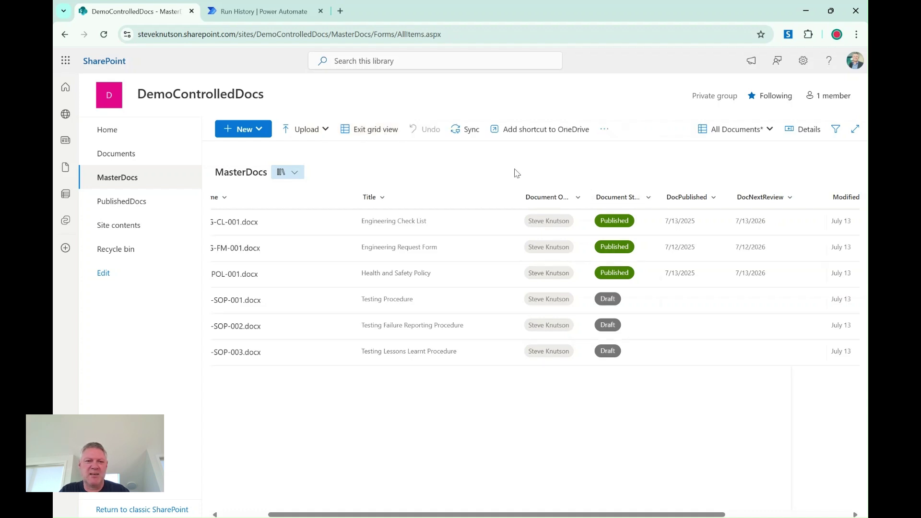
click(705, 234)
click(734, 231)
click(698, 227)
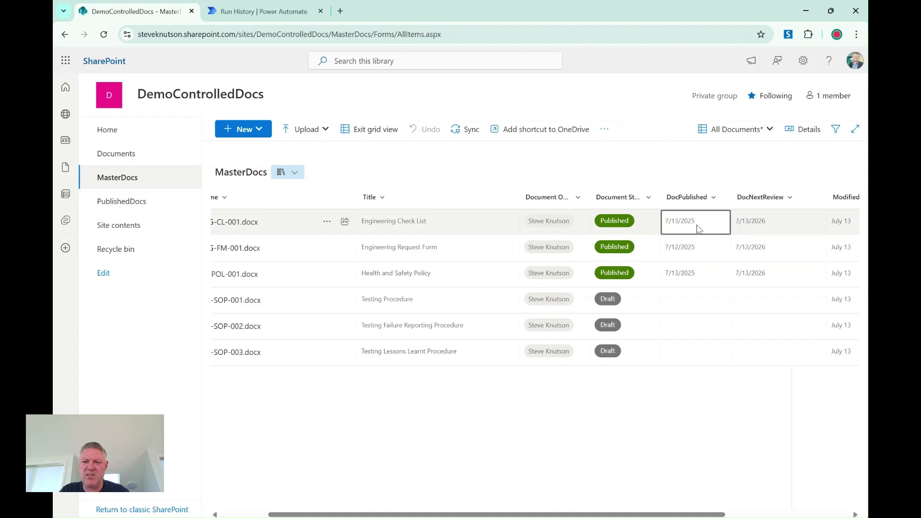
key(Delete)
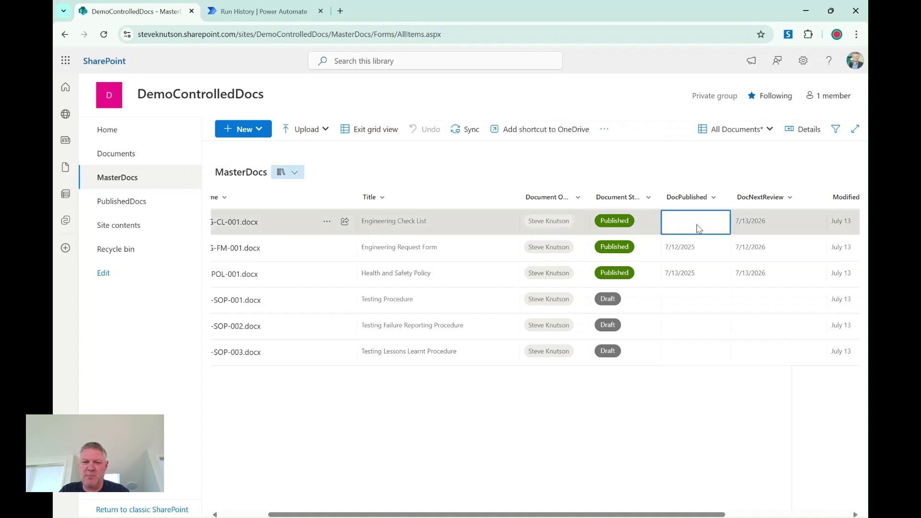
click(700, 222)
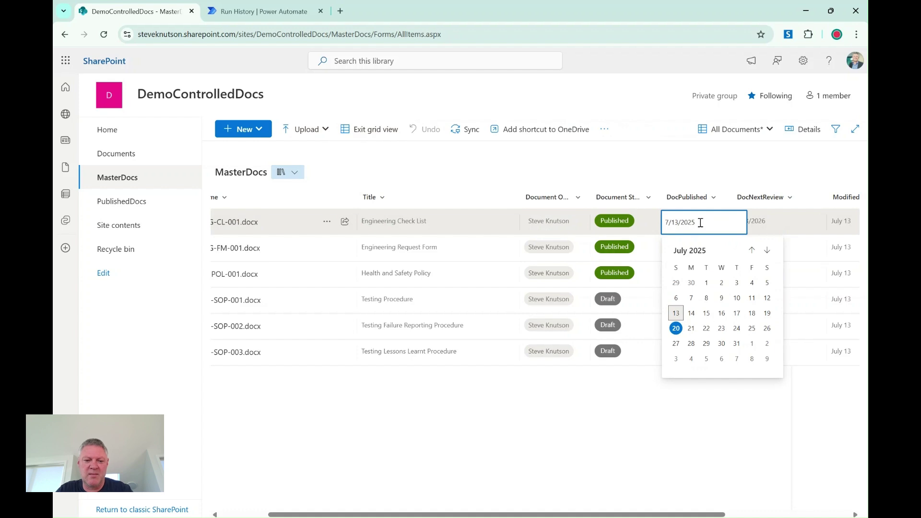
key(BackSpace)
text(4)
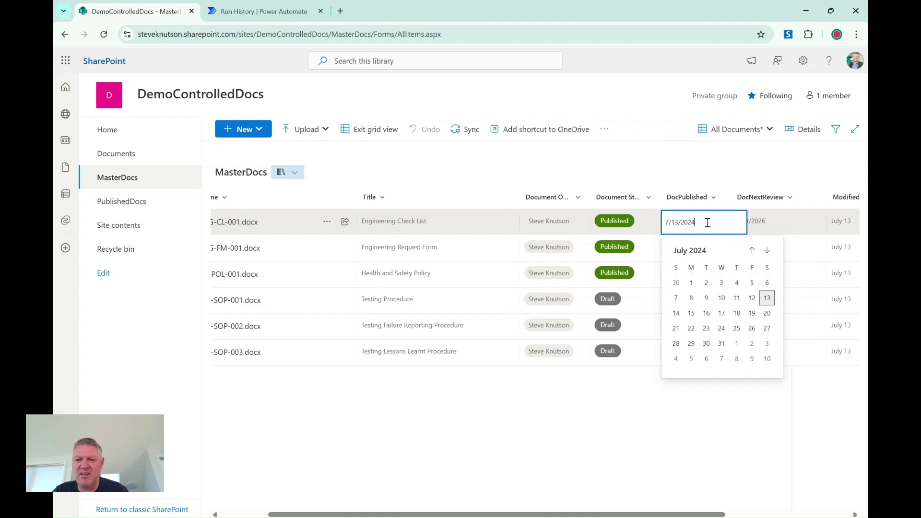
click(794, 229)
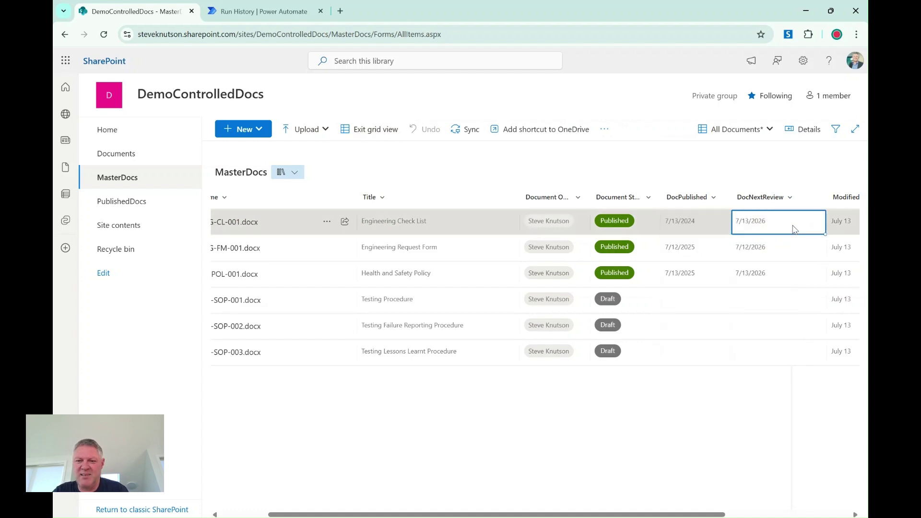
Set the Engineering Check List's DocNextReview date to 7/6/2025 and leave grid editing.
click(762, 223)
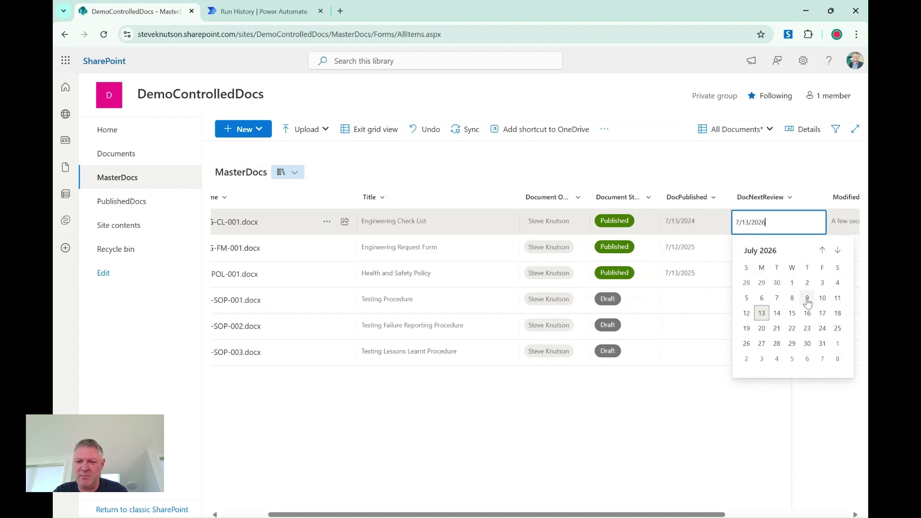
click(762, 298)
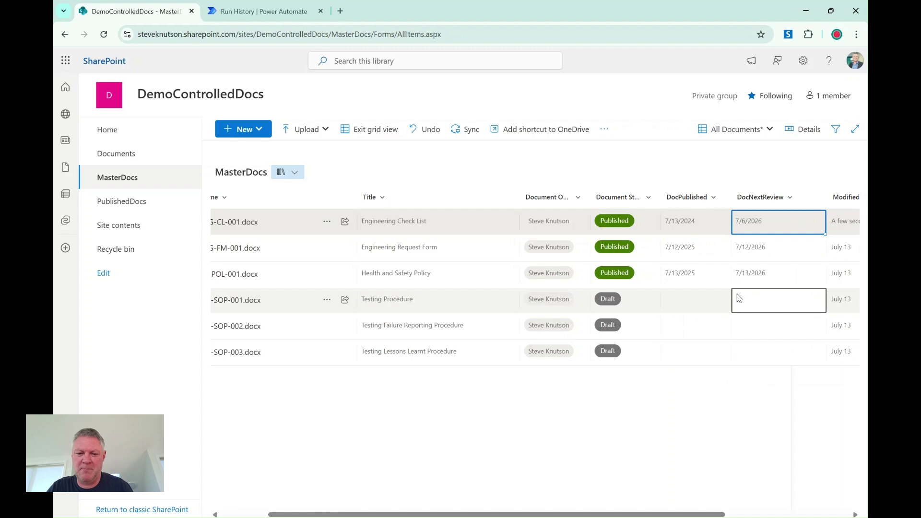
click(372, 130)
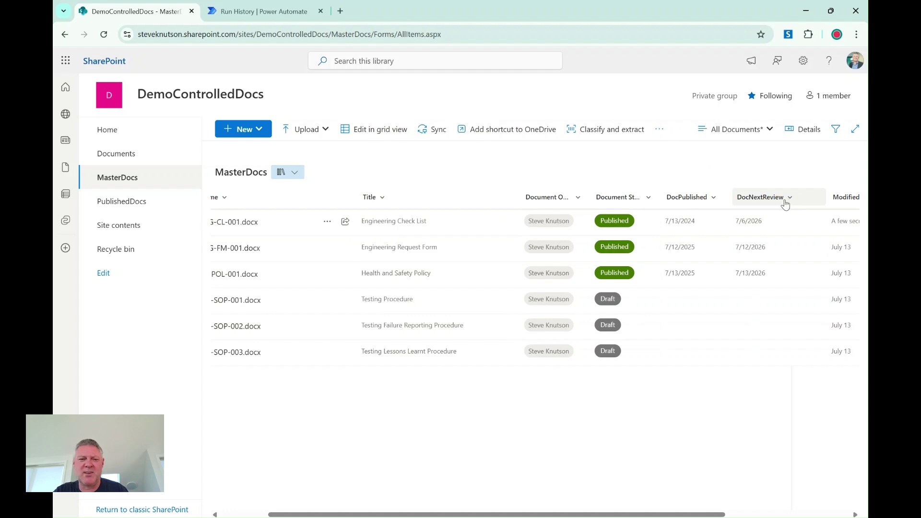
click(375, 133)
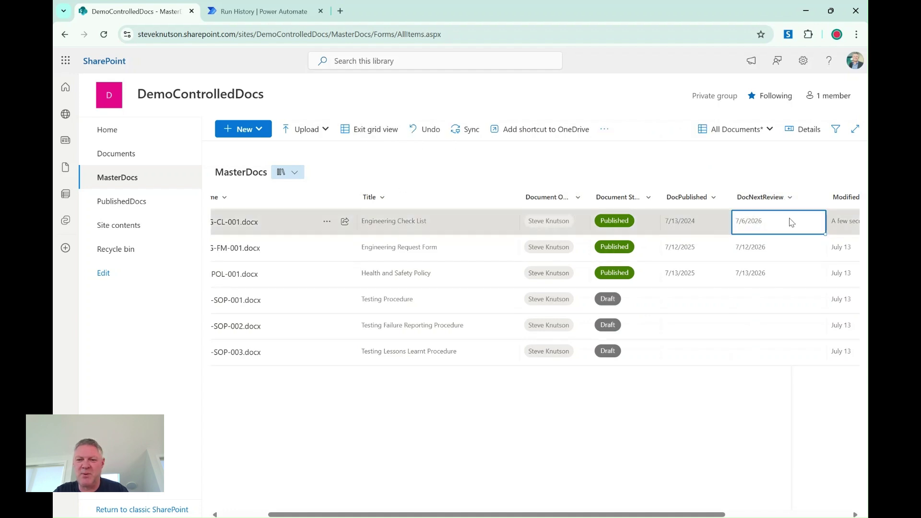
click(754, 221)
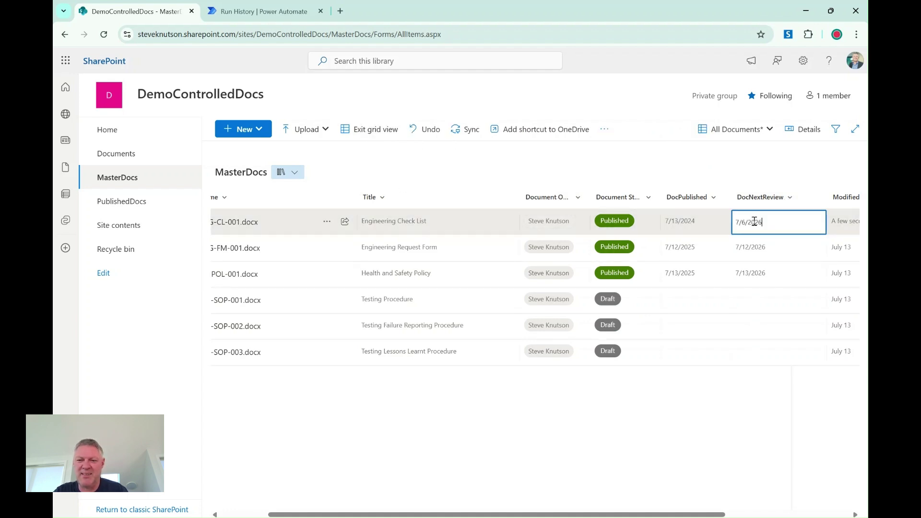
key(BackSpace)
text(5)
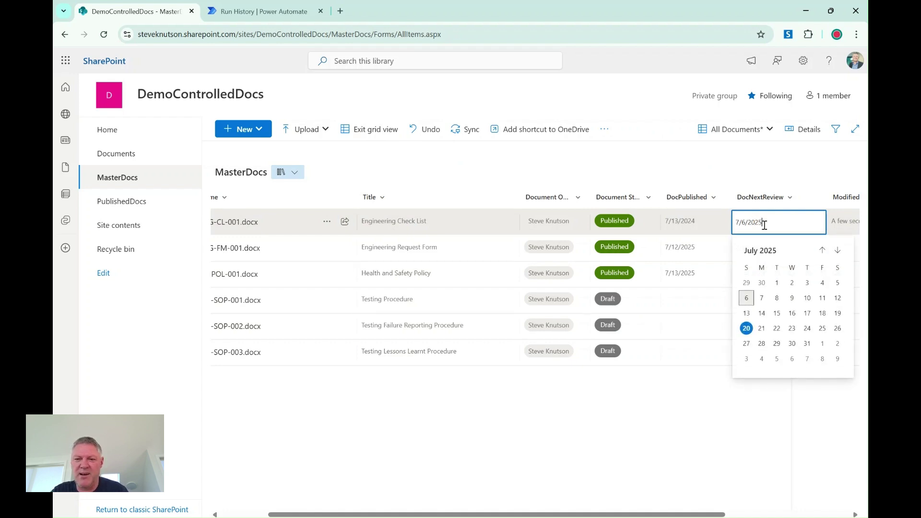
click(681, 320)
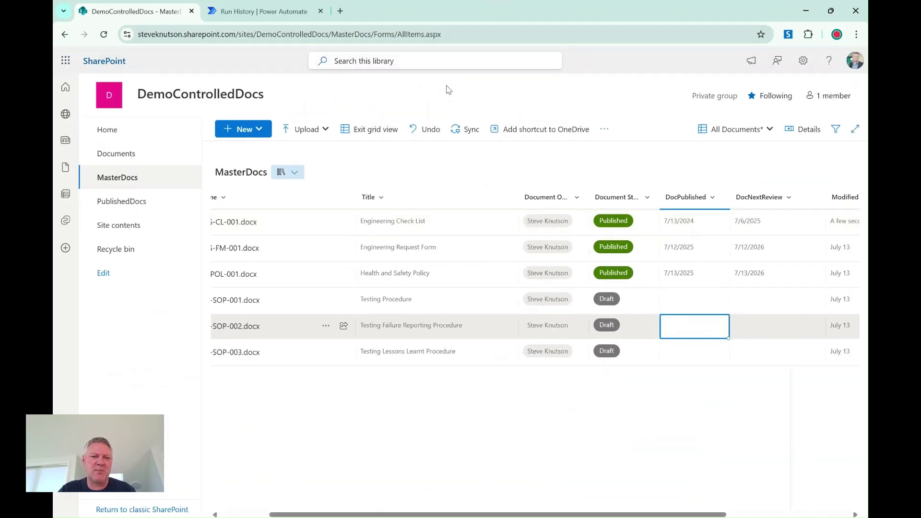
click(355, 136)
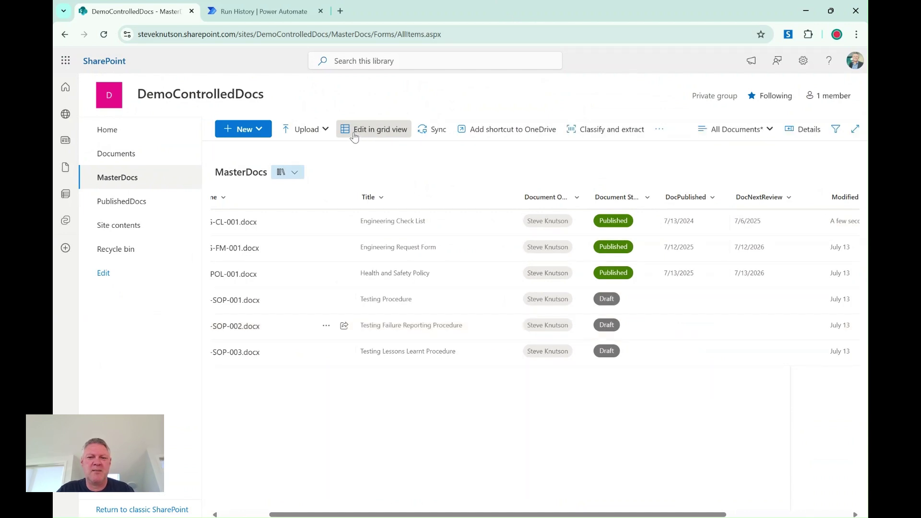
Return to Power Automate, reopen the flow for editing in the classic designer without saving, and expand Get files.
click(265, 15)
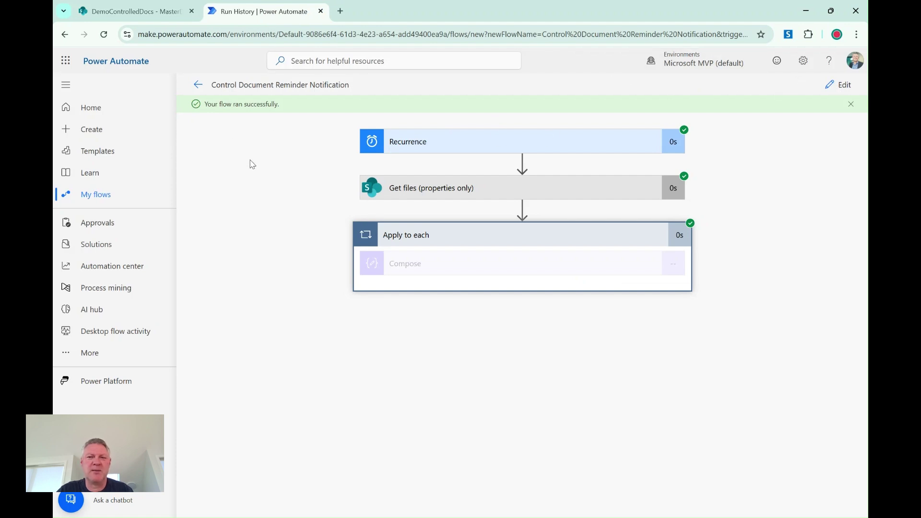
click(197, 86)
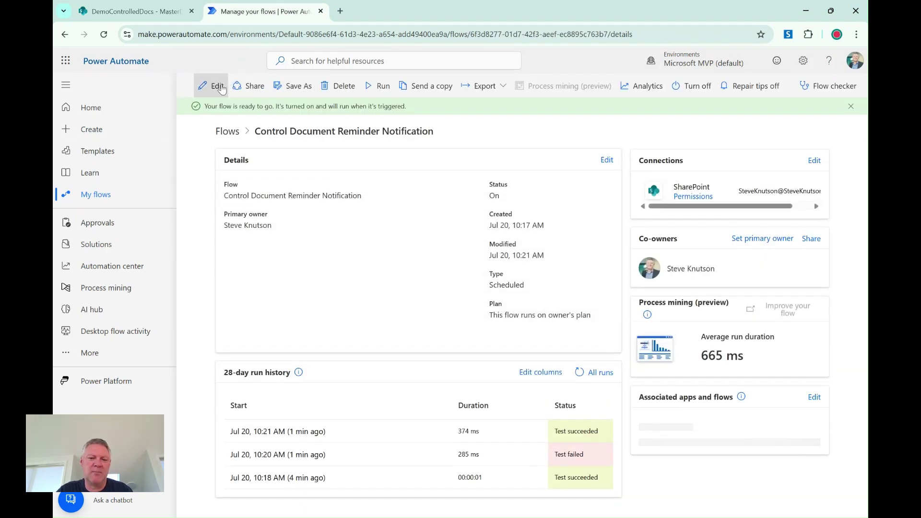
click(218, 87)
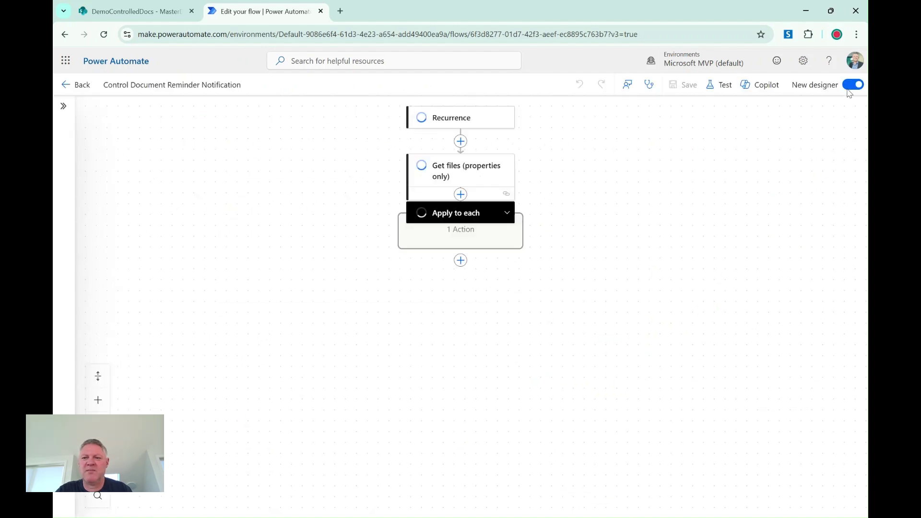
click(848, 86)
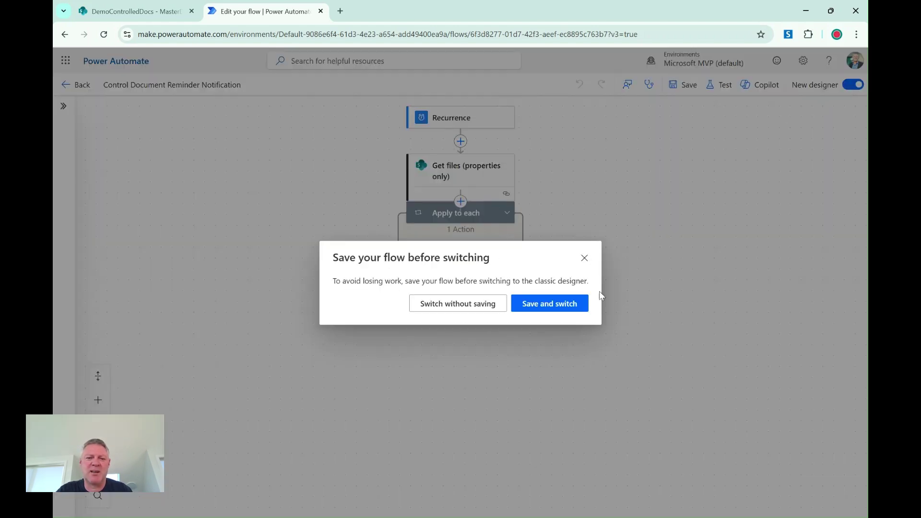
click(484, 305)
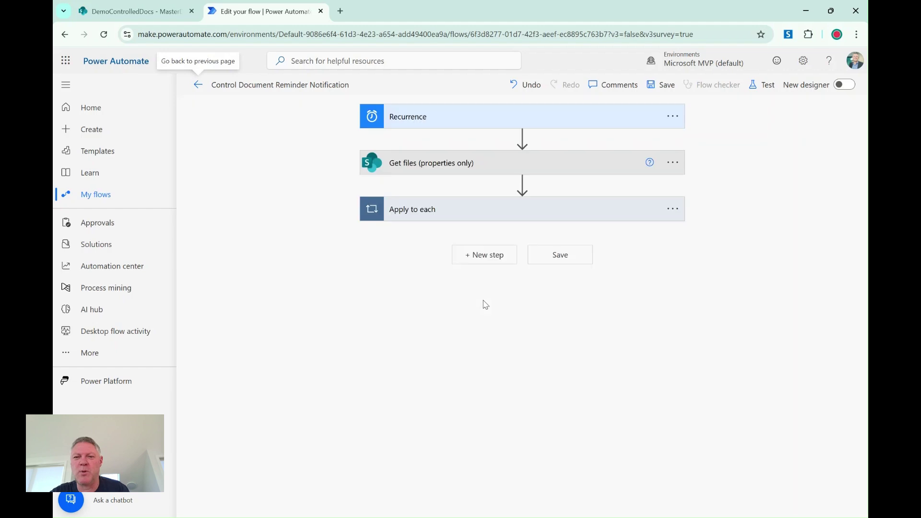
click(481, 162)
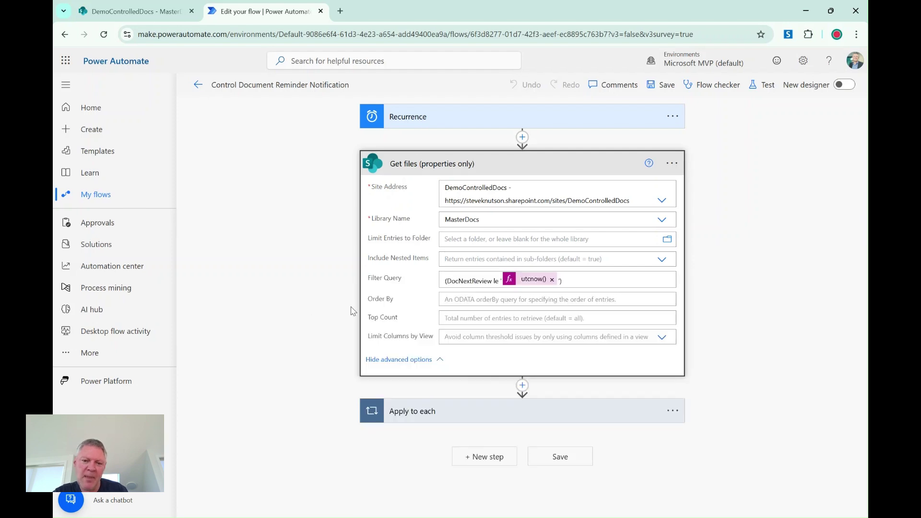
Run the flow as a manual test and inspect the Compose output inside Apply to each.
click(767, 86)
click(694, 115)
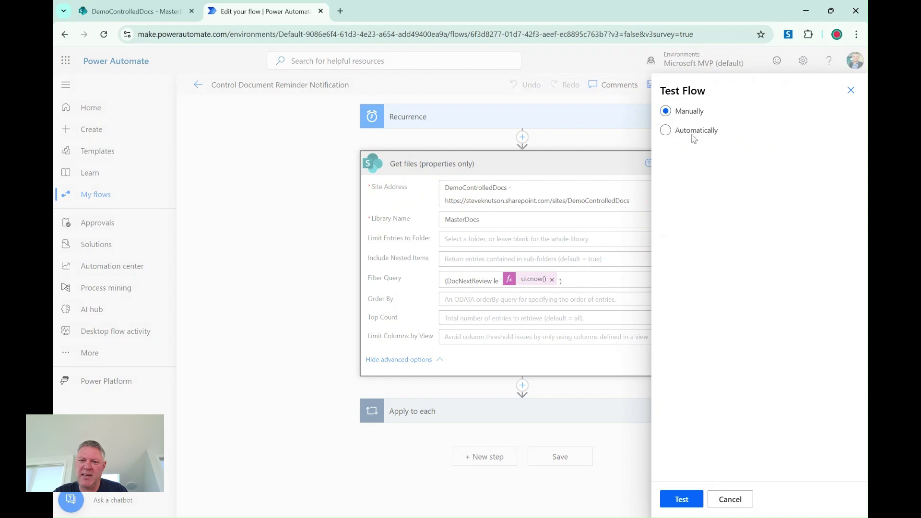
click(685, 499)
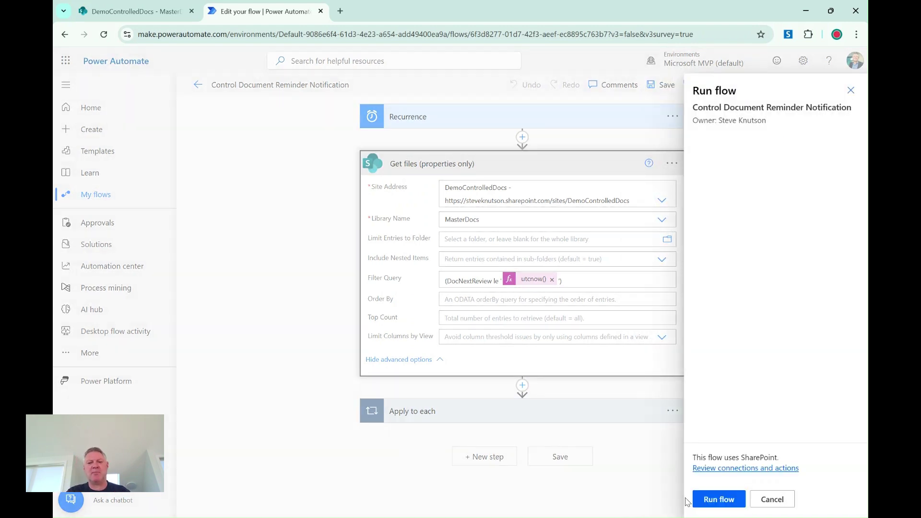
click(723, 501)
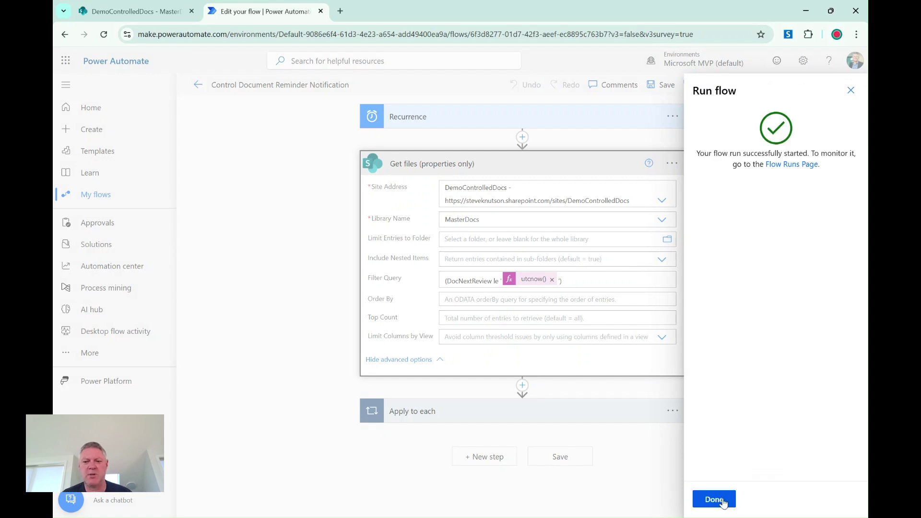
click(714, 499)
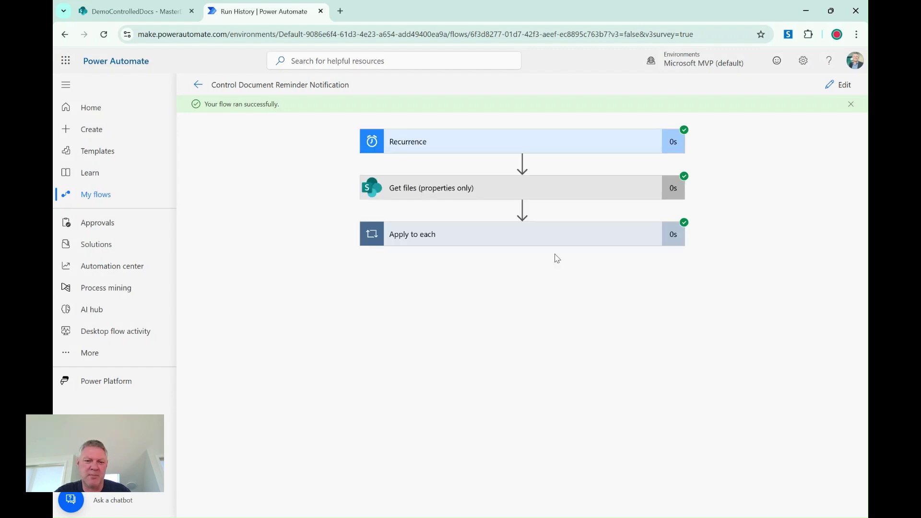
click(507, 236)
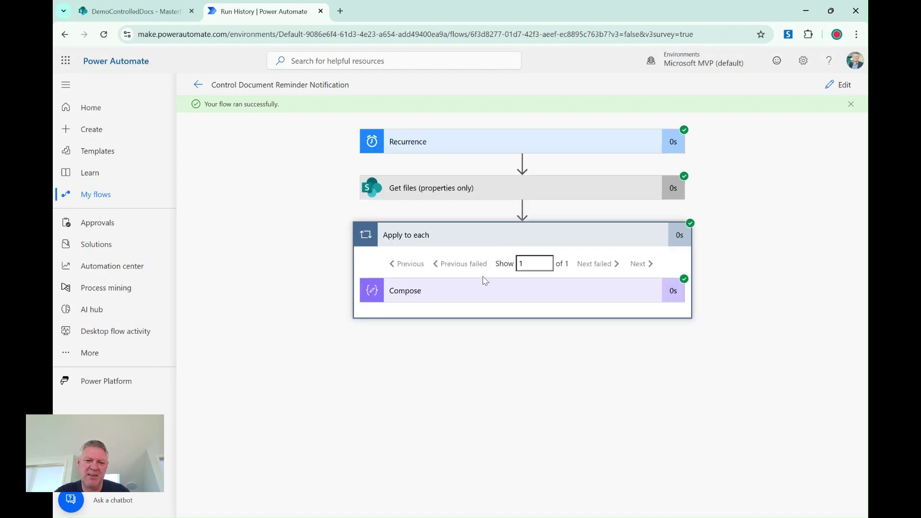
click(469, 293)
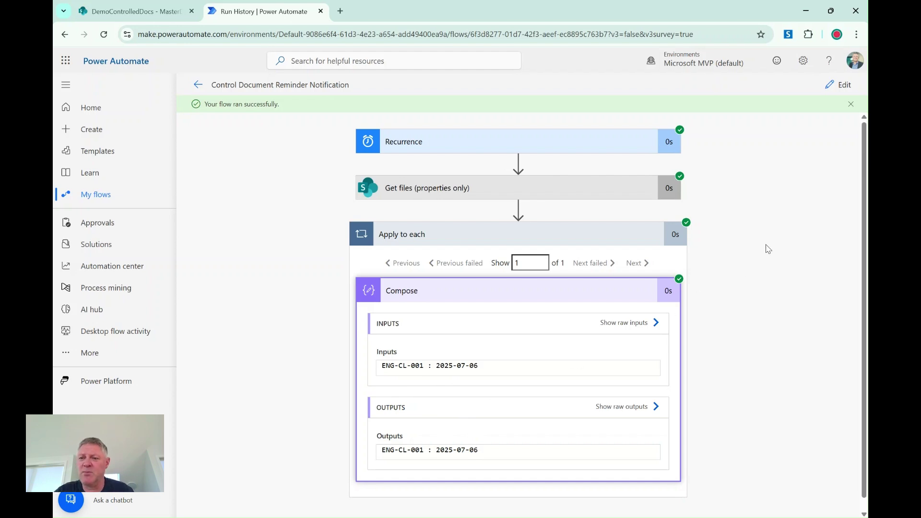
Return to editing the flow and add a Data Operation Compose action between Recurrence and Get files.
click(840, 85)
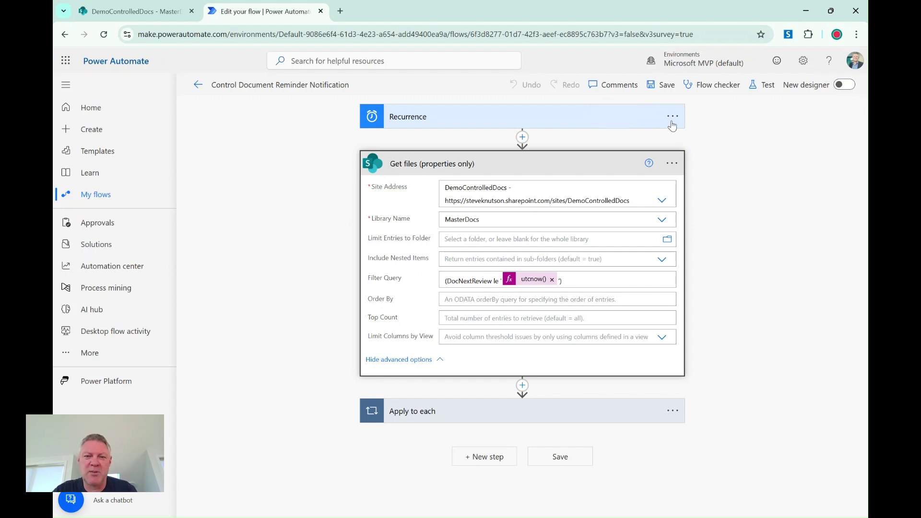
click(522, 138)
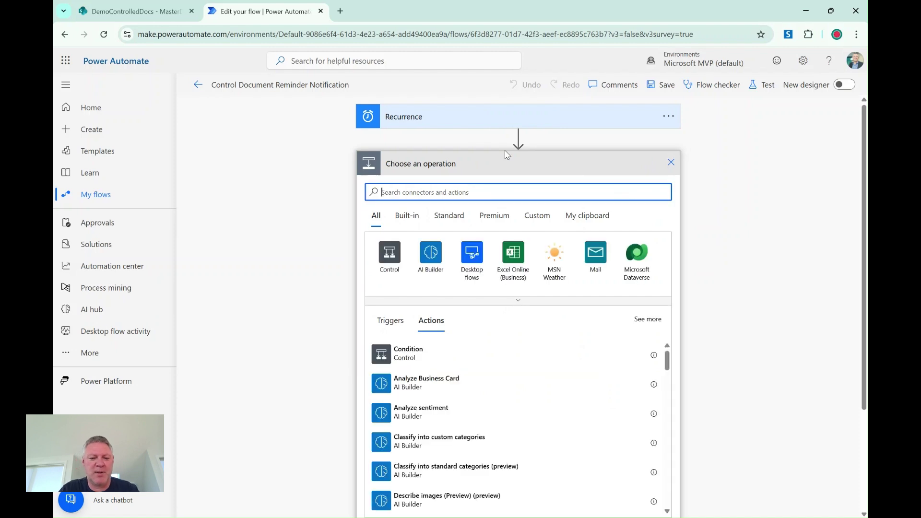
text(compose)
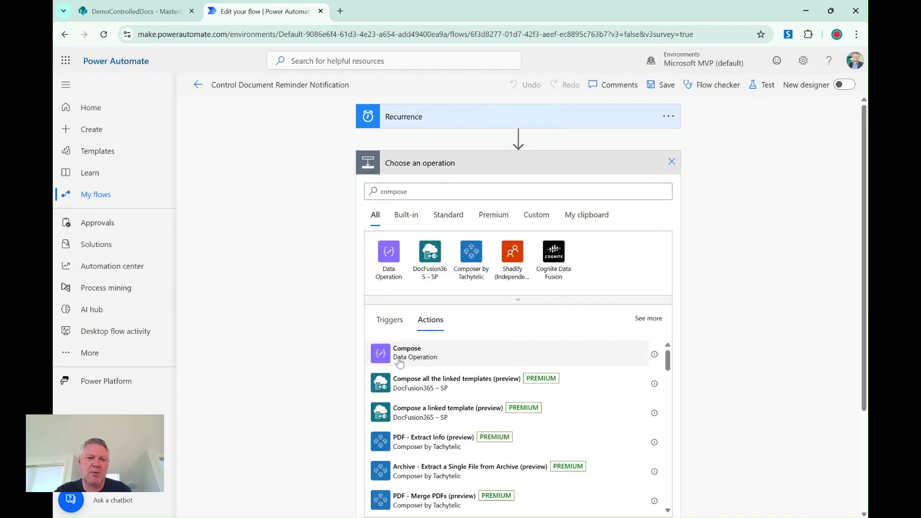
click(408, 353)
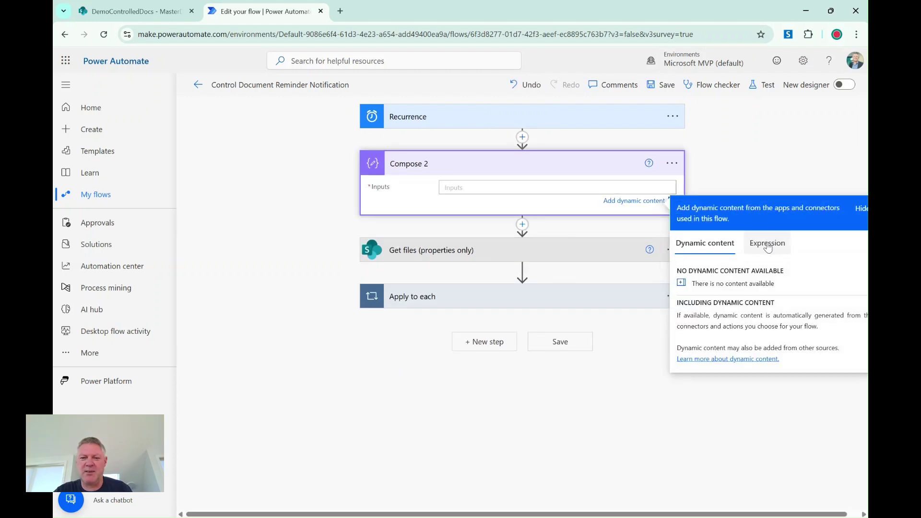
Set the new Compose action's input to the expression addDays(utcnow(),30).
click(768, 243)
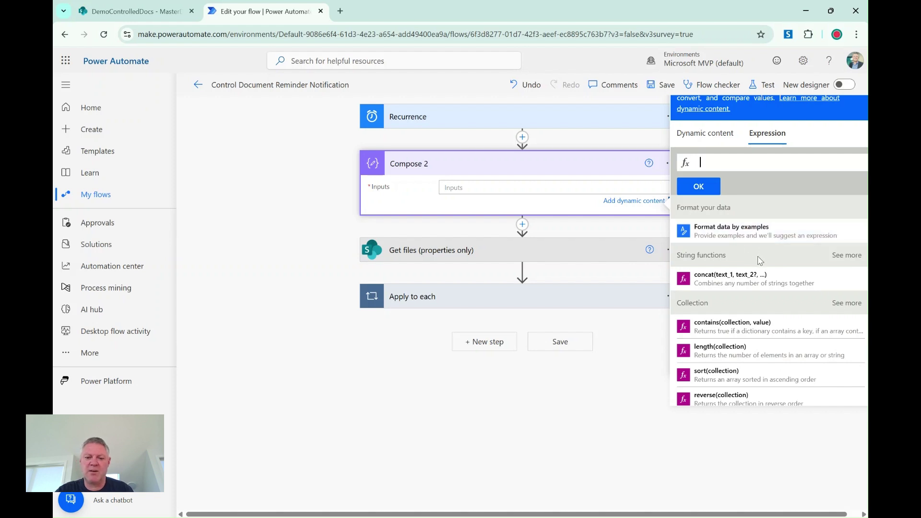
text(add)
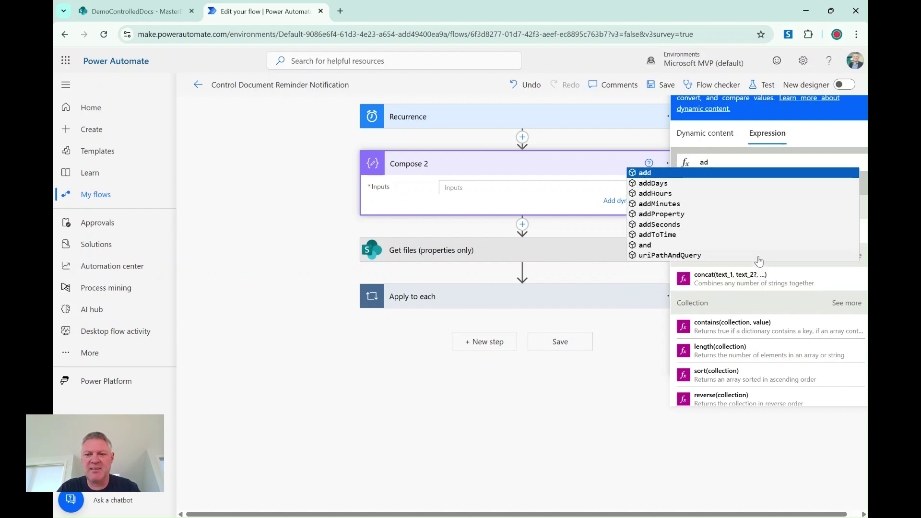
click(656, 182)
text(()
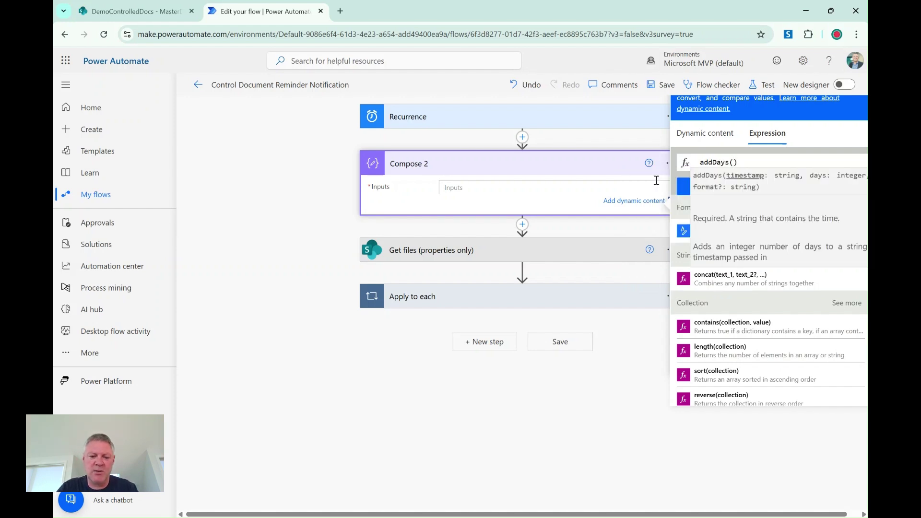
text(utcn)
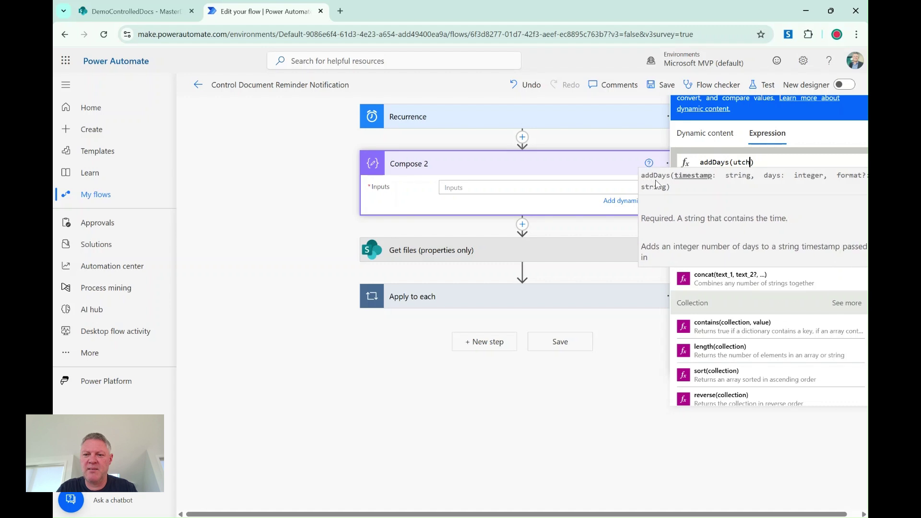
text(o)
text(now)
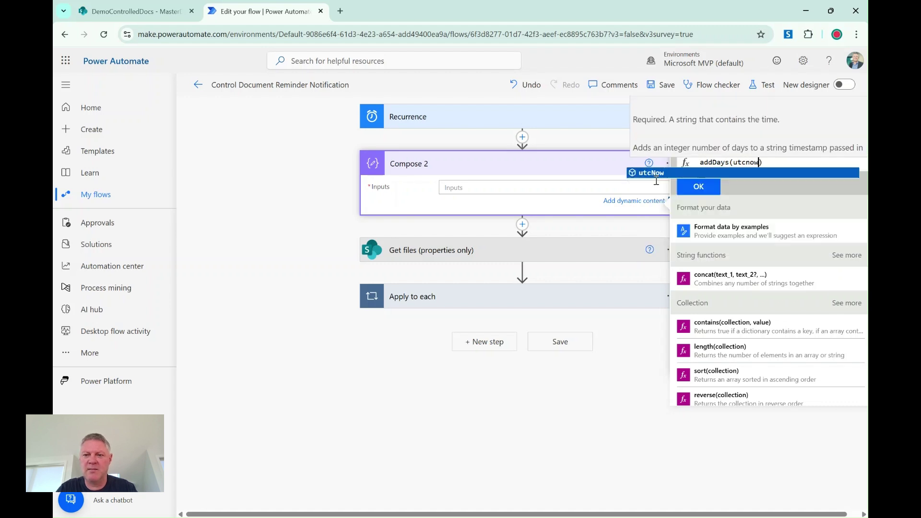
text(())
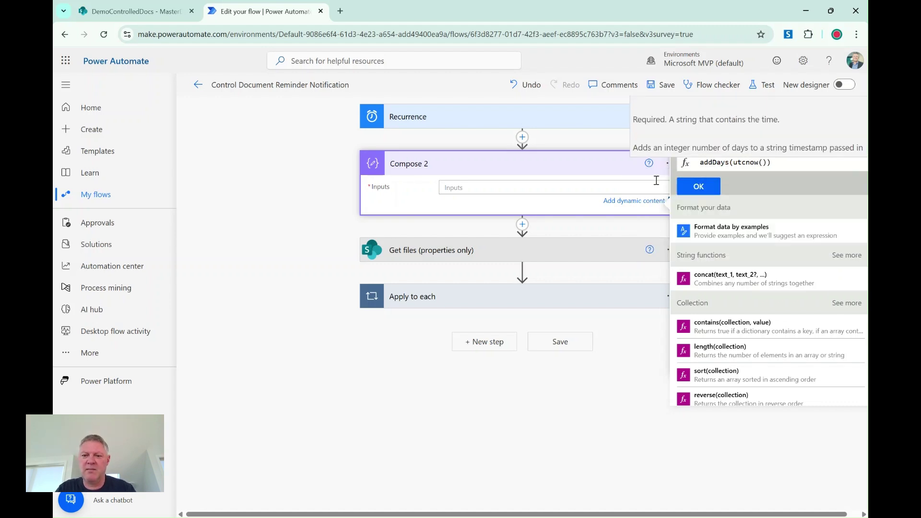
text(,30)
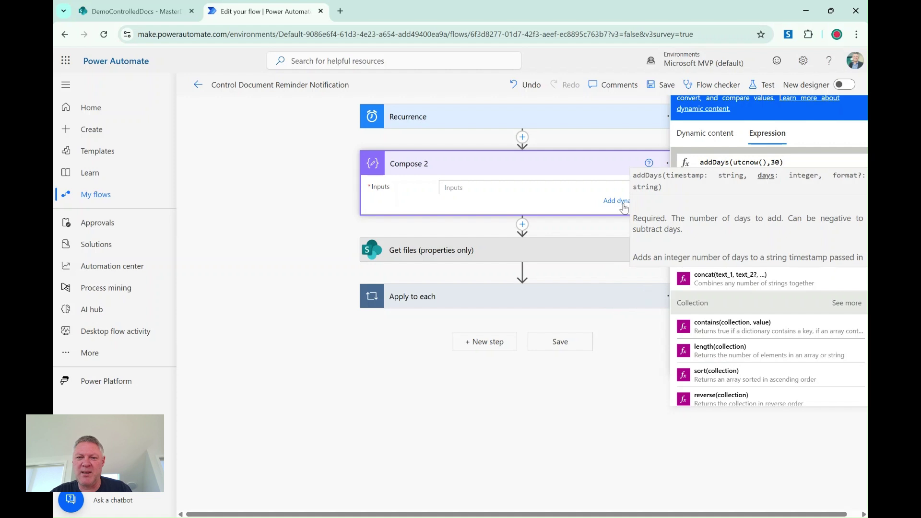
click(797, 163)
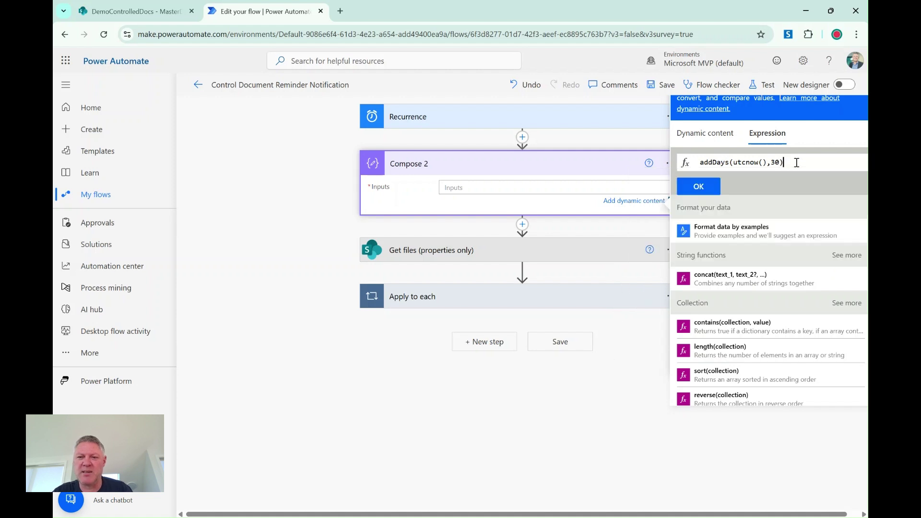
click(698, 187)
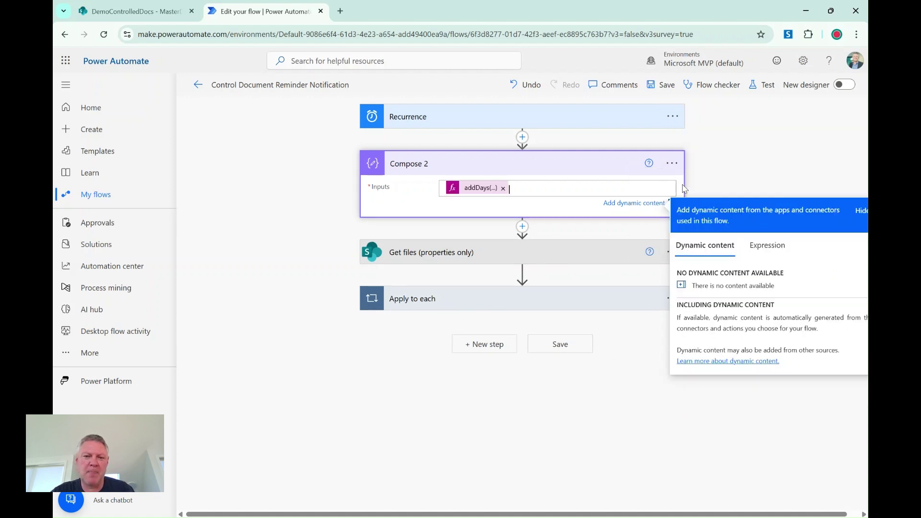
Rename the new Compose action as "Compose - Add 30 Days".
click(673, 166)
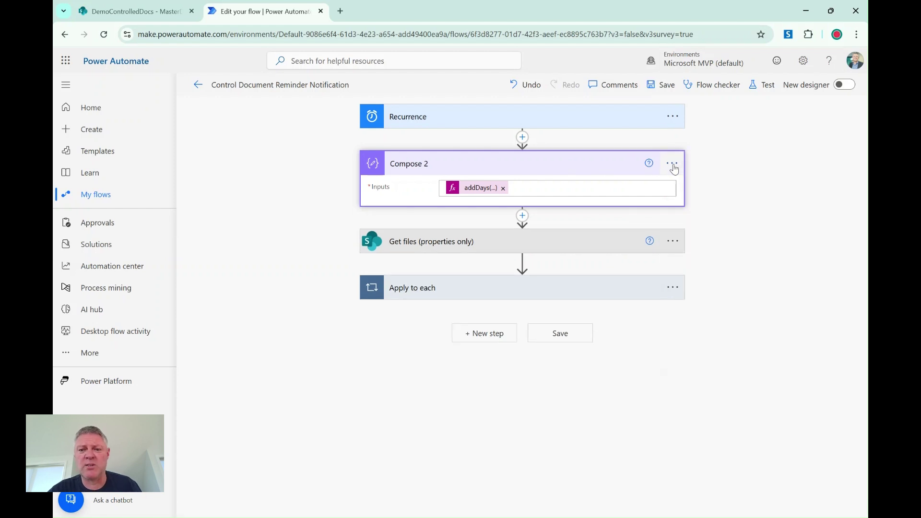
click(673, 166)
click(704, 204)
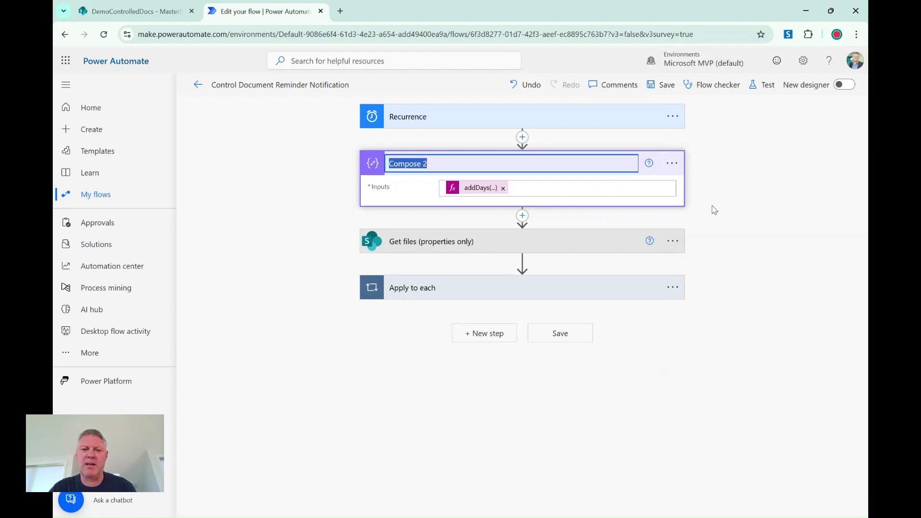
key(End)
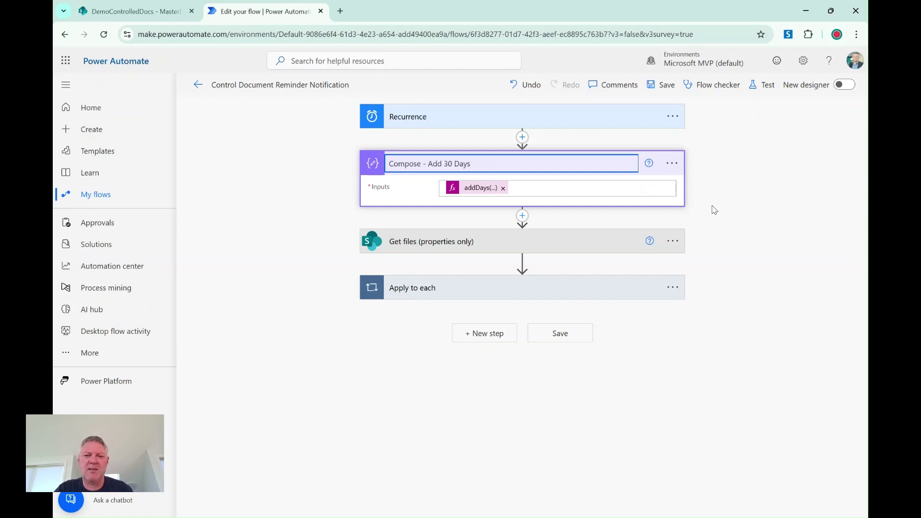
click(741, 251)
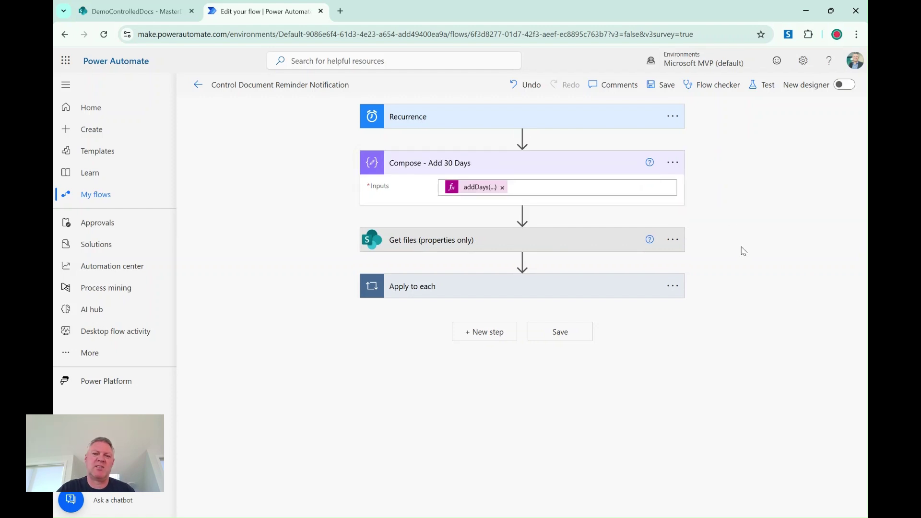
In the Get files filter query, replace the utcnow() expression with the Outputs of Compose - Add 30 Days.
click(449, 247)
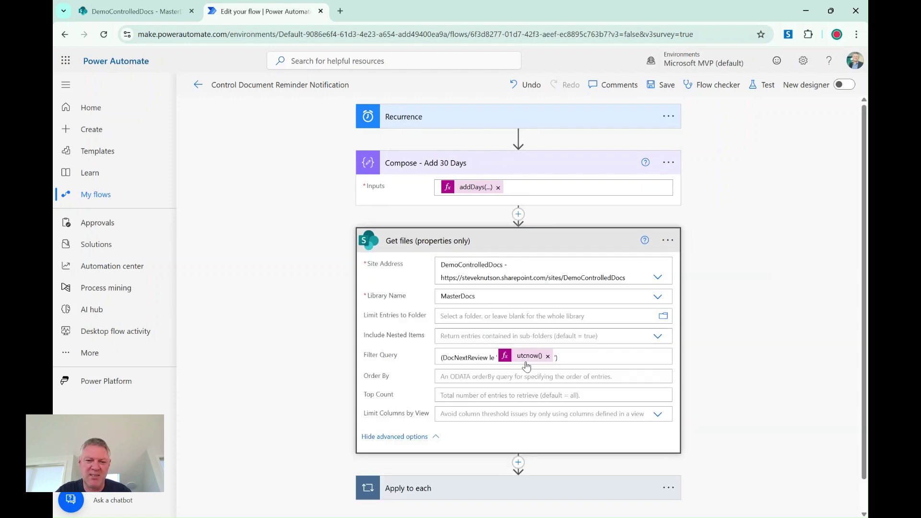
click(548, 356)
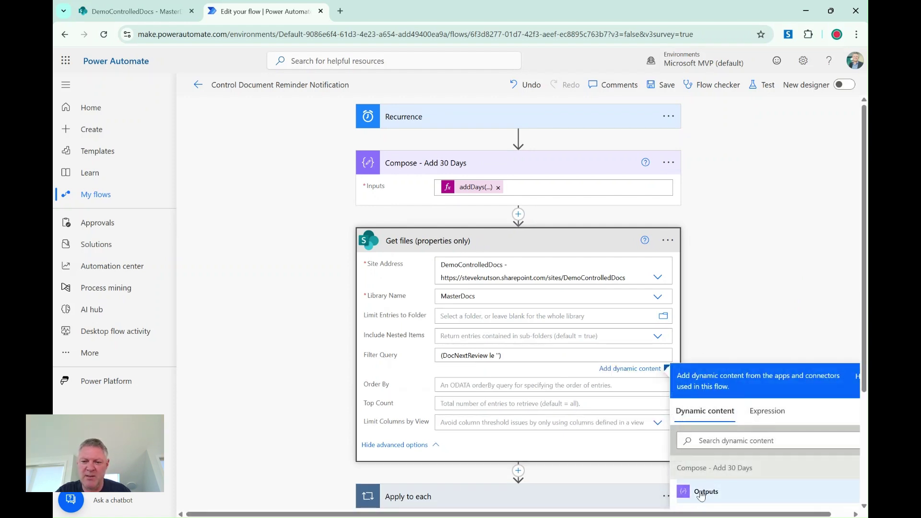
scroll(733, 363, down, 3)
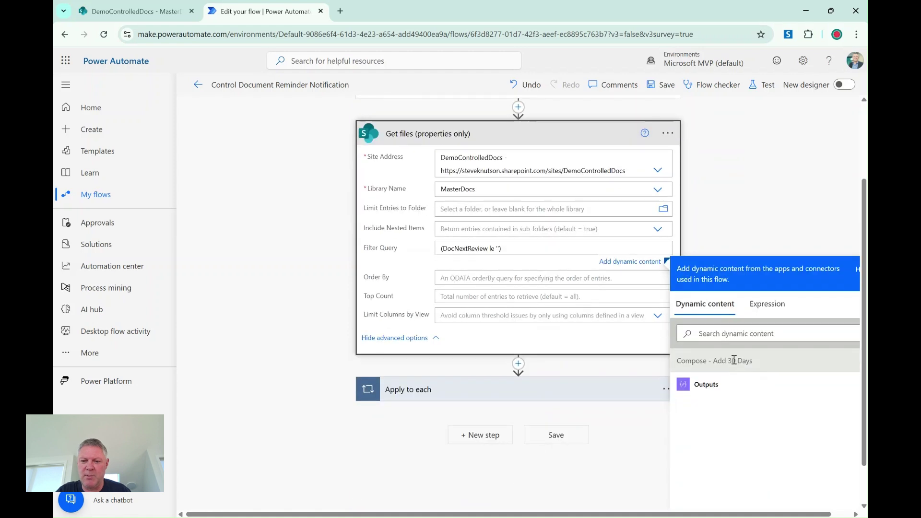
click(702, 385)
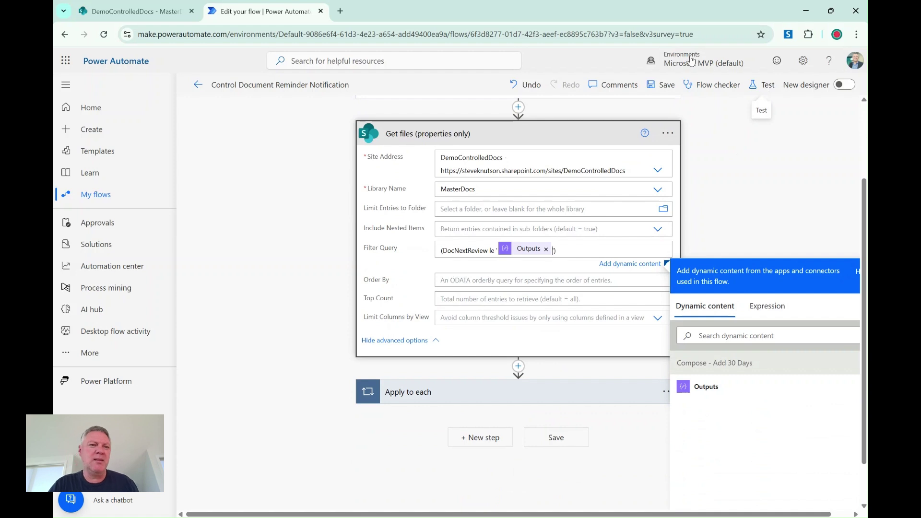
Switch to the MasterDocs library in SharePoint, set the Health and Safety Policy's DocNextReview date to 8/6/2025 in grid view, and exit the grid.
click(109, 15)
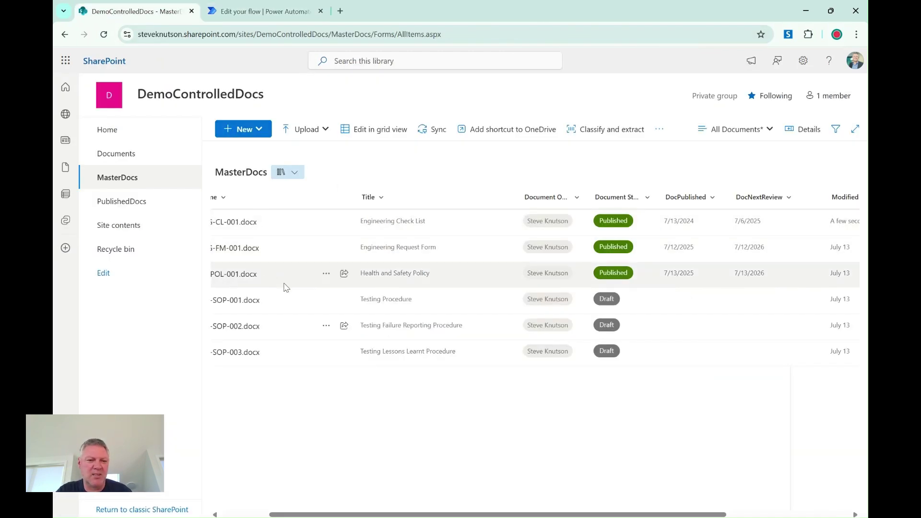
click(375, 130)
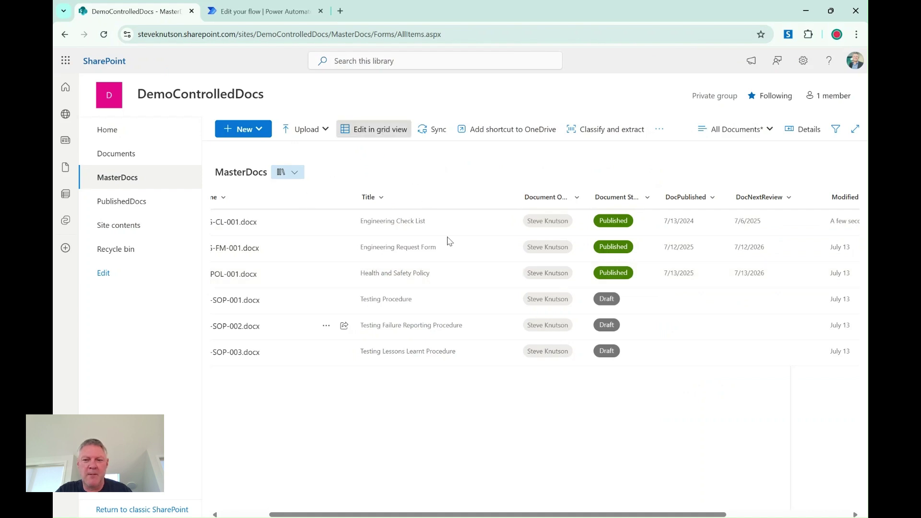
click(694, 327)
click(691, 276)
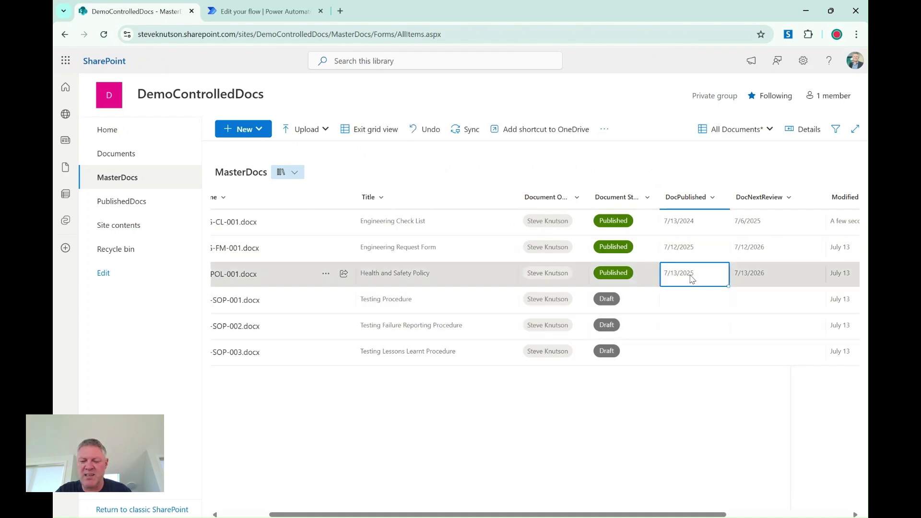
click(757, 274)
click(758, 275)
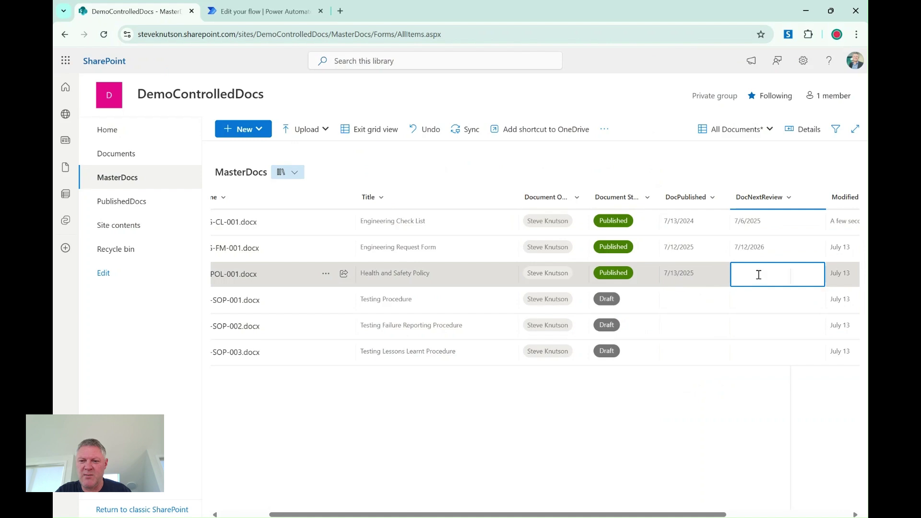
click(821, 303)
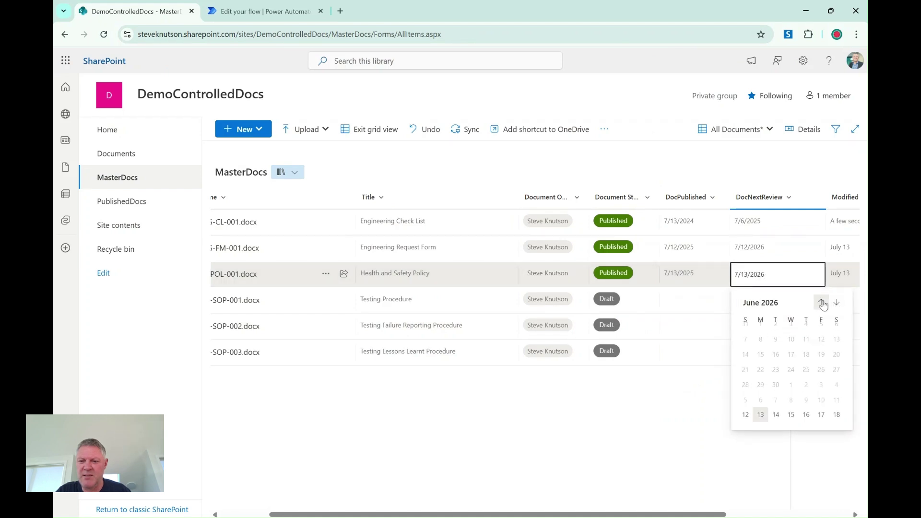
click(822, 303)
click(821, 303)
click(821, 302)
click(822, 303)
click(821, 302)
click(822, 303)
click(822, 302)
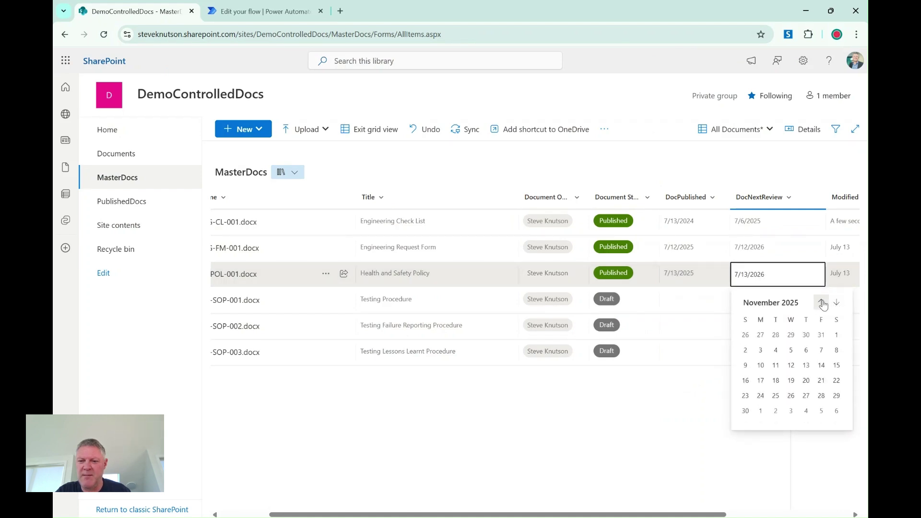
click(822, 303)
click(821, 303)
click(822, 303)
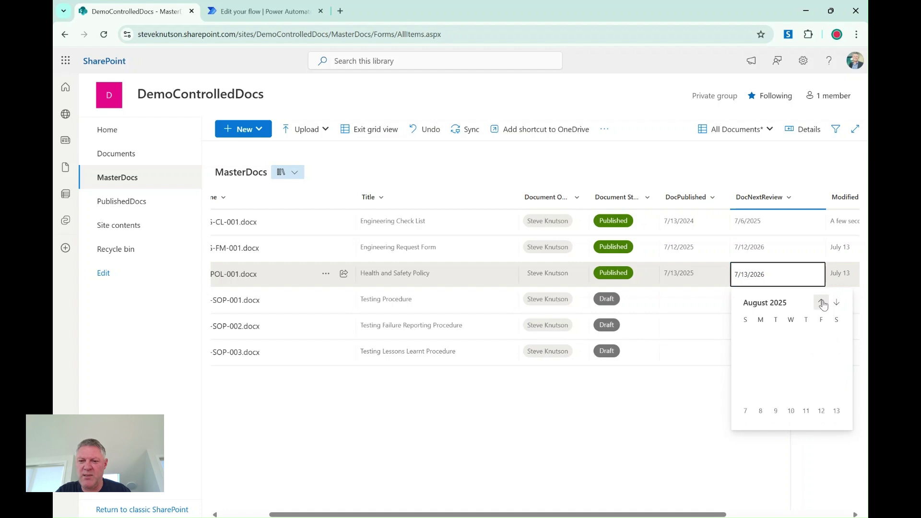
click(821, 303)
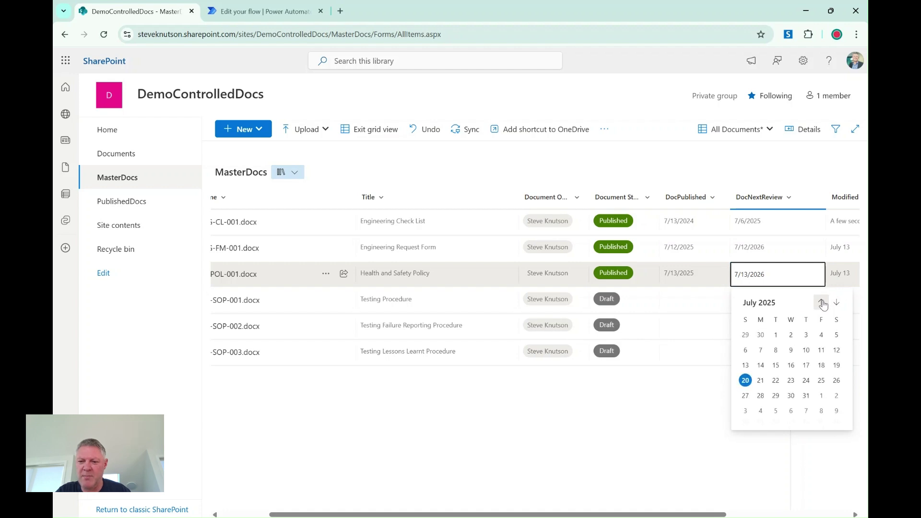
click(791, 410)
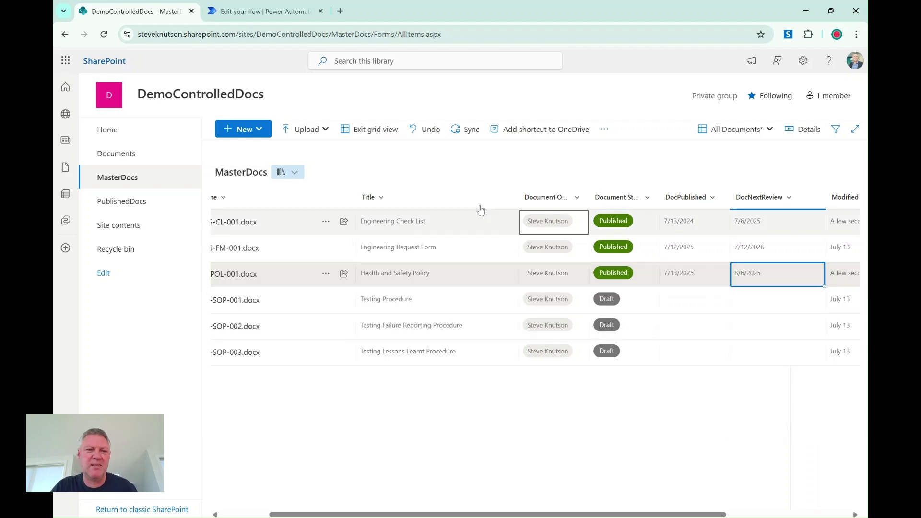
click(376, 131)
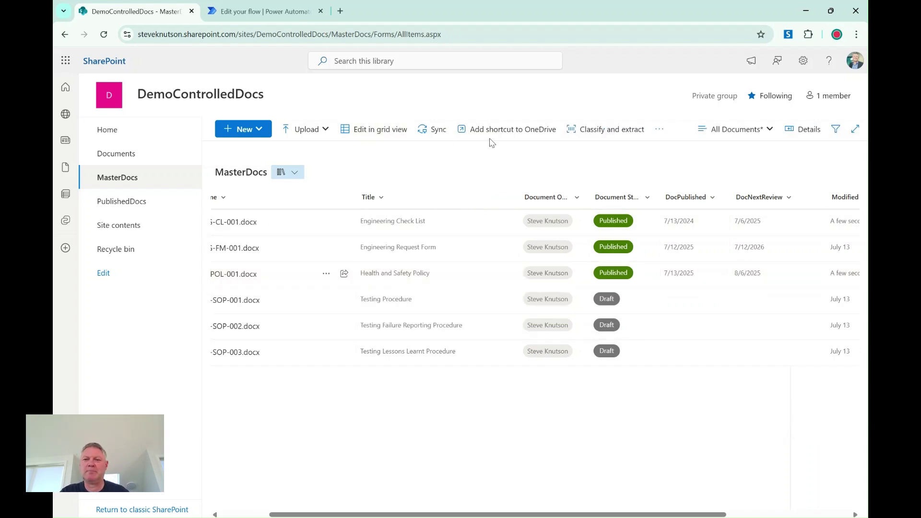
Return to the flow in Power Automate, save it, and run it as a manual test.
click(279, 12)
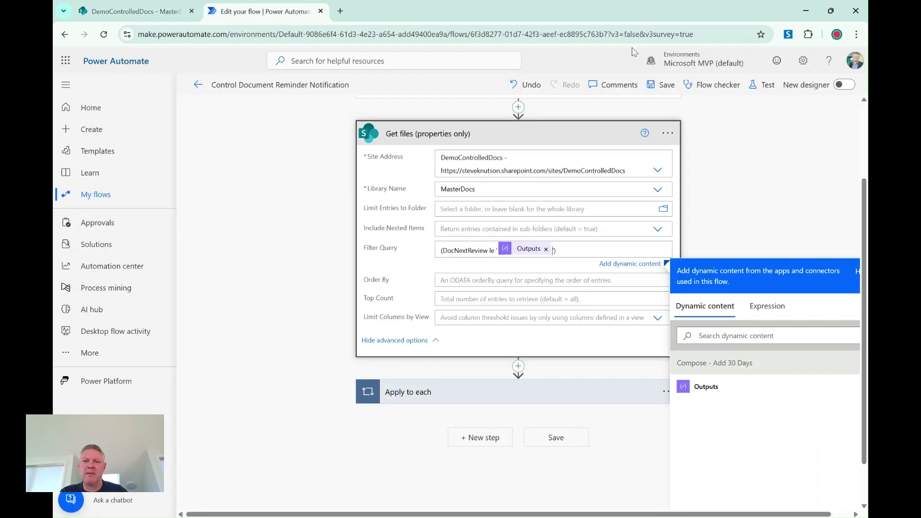
click(660, 89)
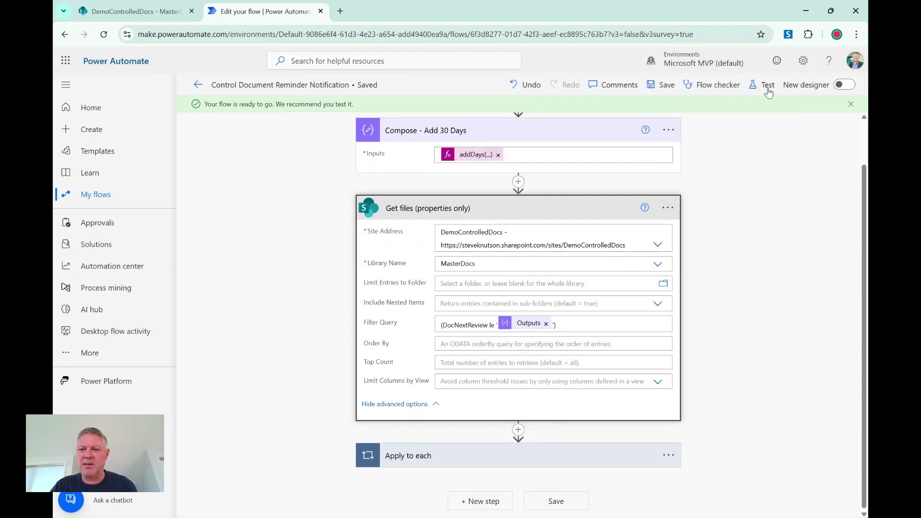
click(764, 85)
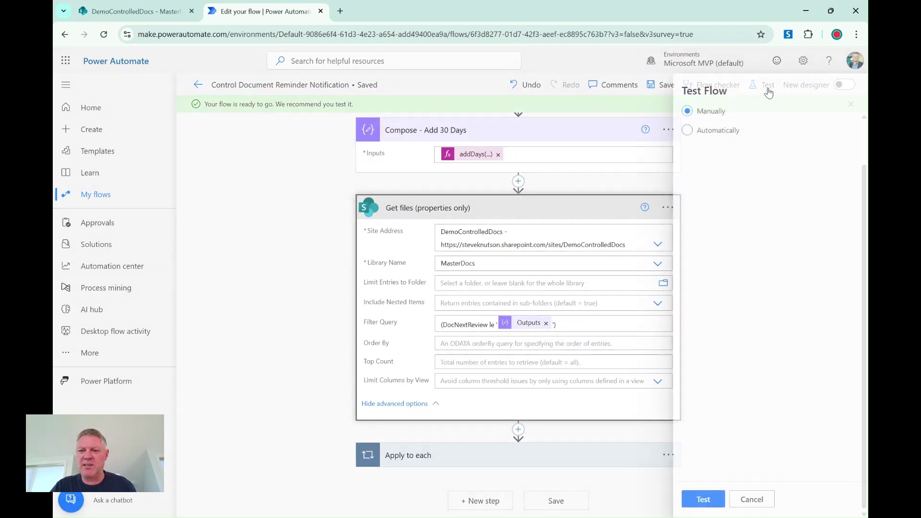
click(682, 503)
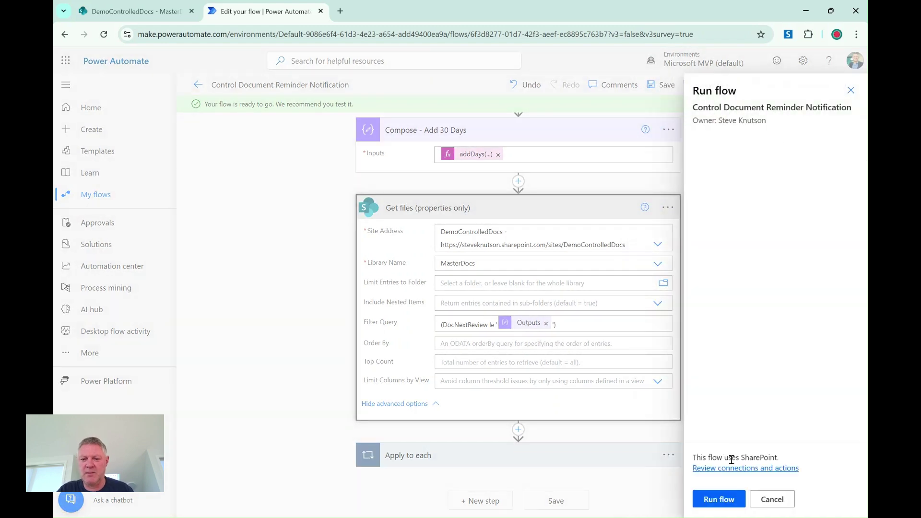
click(718, 500)
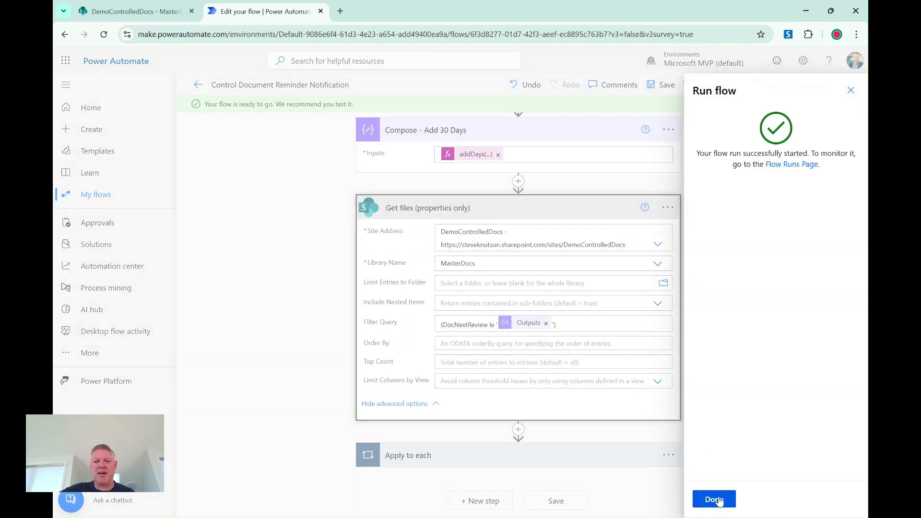
click(718, 501)
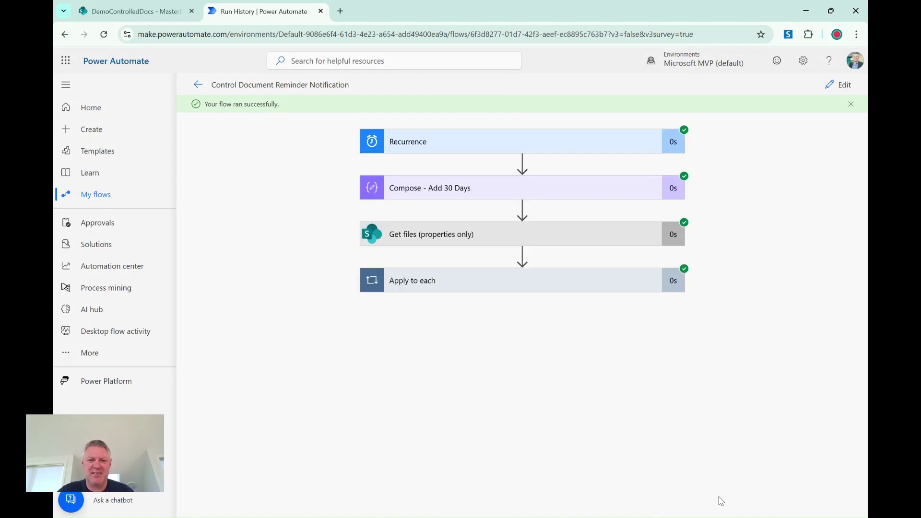
Examine the Compose inputs and outputs for the first Apply to each iteration of the test run.
click(521, 286)
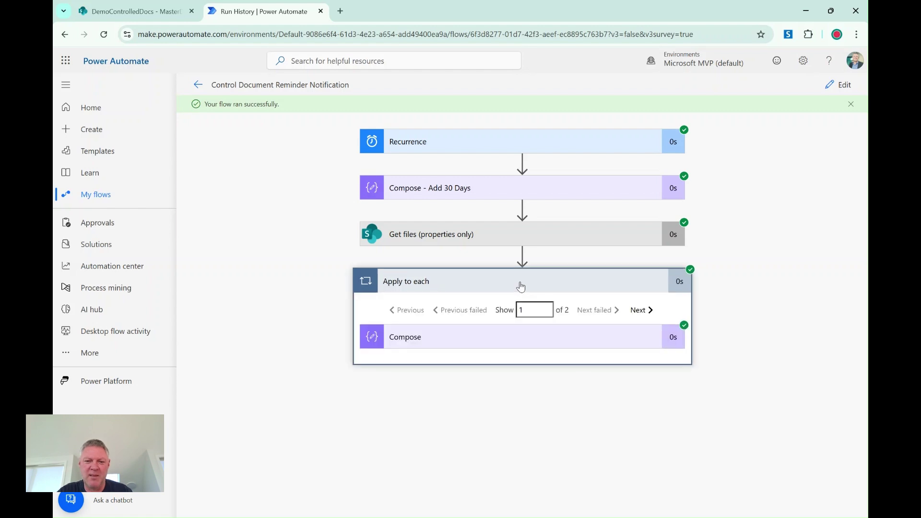
click(498, 347)
scroll(741, 359, down, 1)
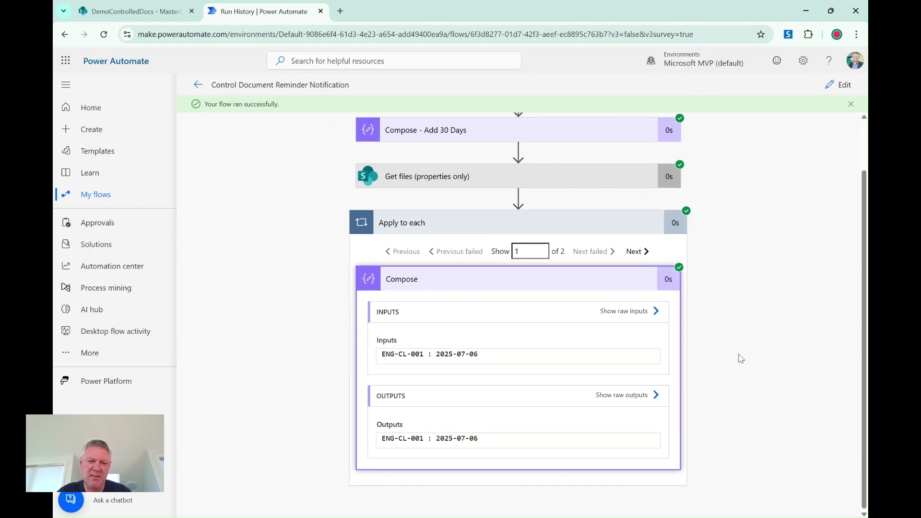
Examine the Compose result of the second Apply to each iteration and compare it with the HS-POL-001 row in the SharePoint MasterDocs library.
click(635, 253)
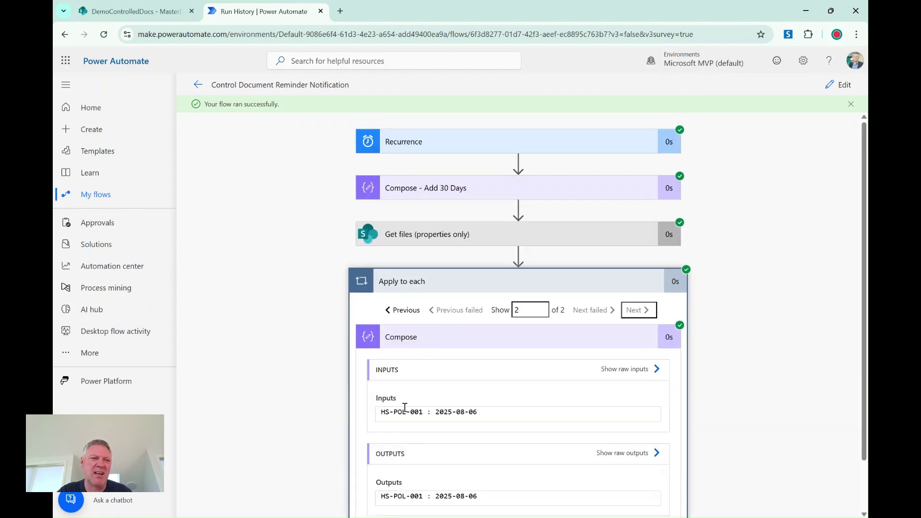
click(135, 11)
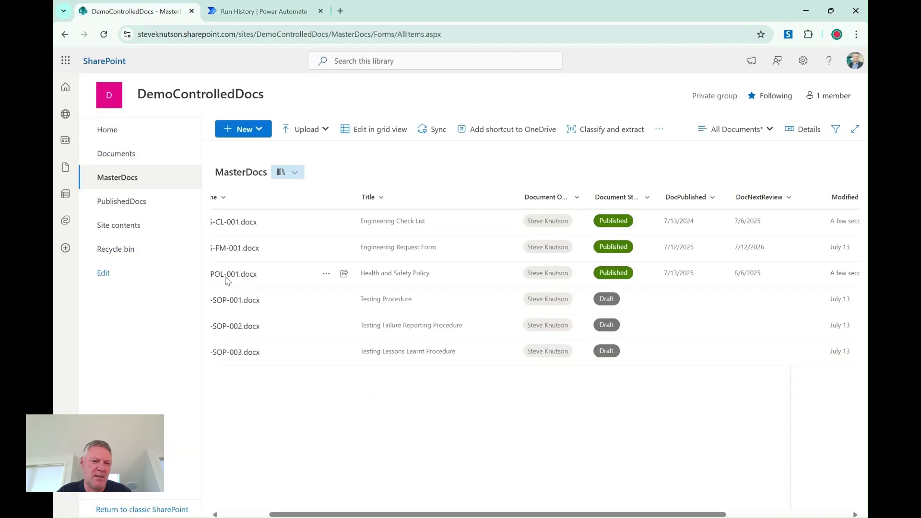
scroll(302, 308, left, 1)
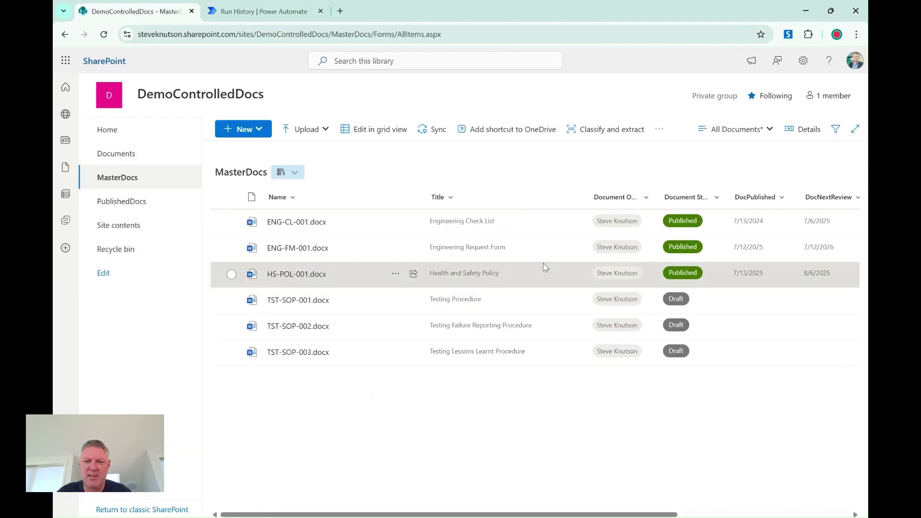
click(259, 11)
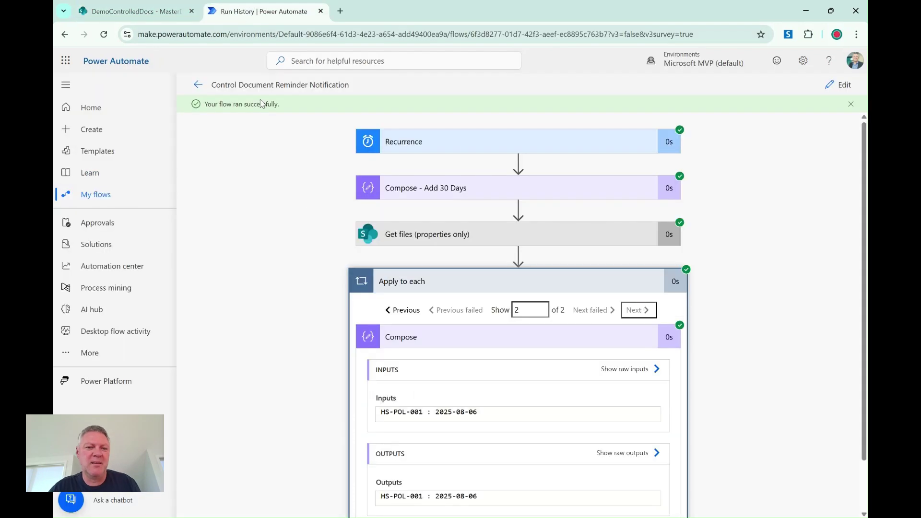
scroll(320, 344, down, 1)
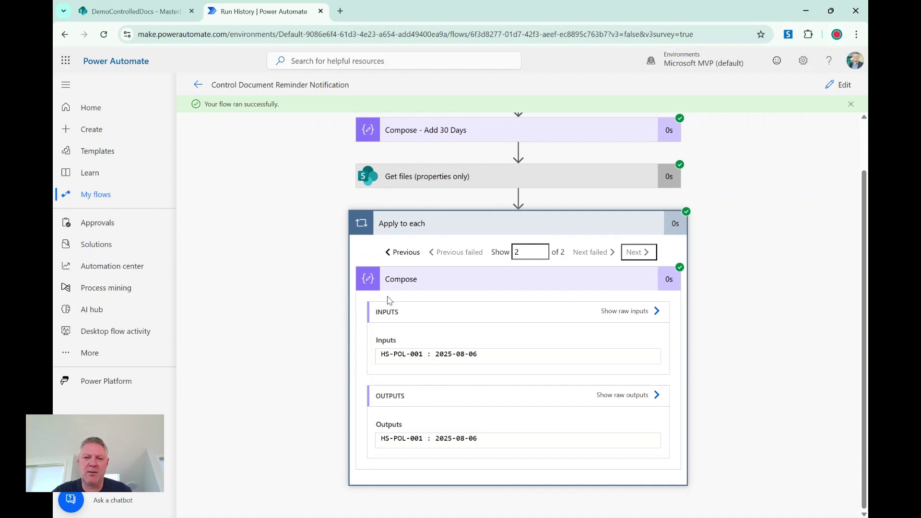
Reopen the flow for editing and add an Office 365 Outlook Send an email (V2) action after Apply to each.
click(838, 85)
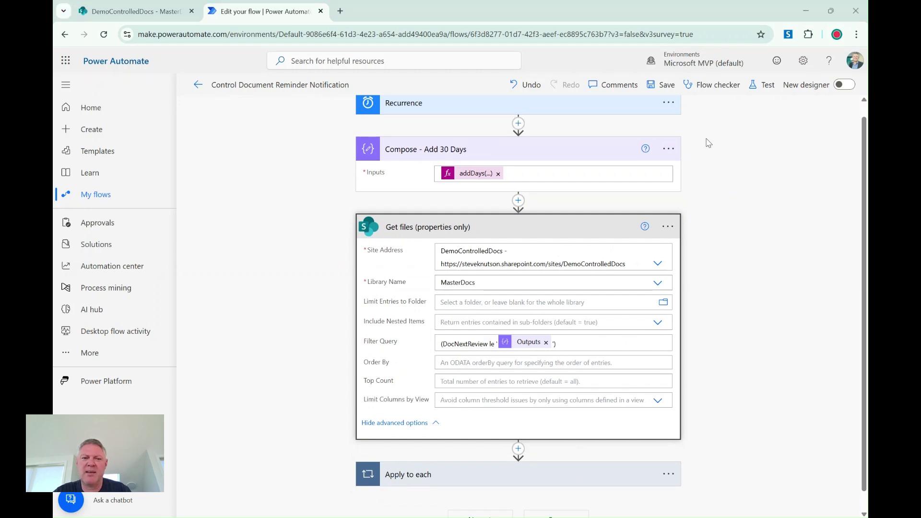
scroll(543, 354, down, 1)
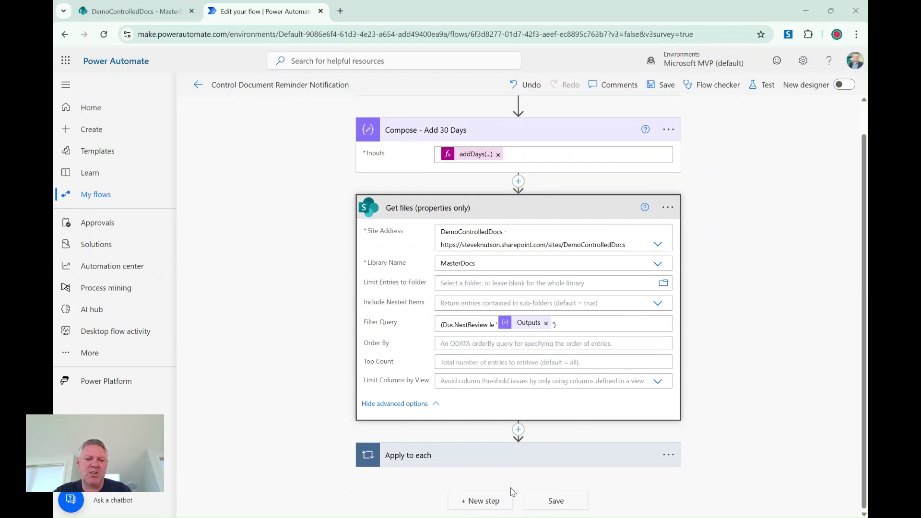
click(477, 501)
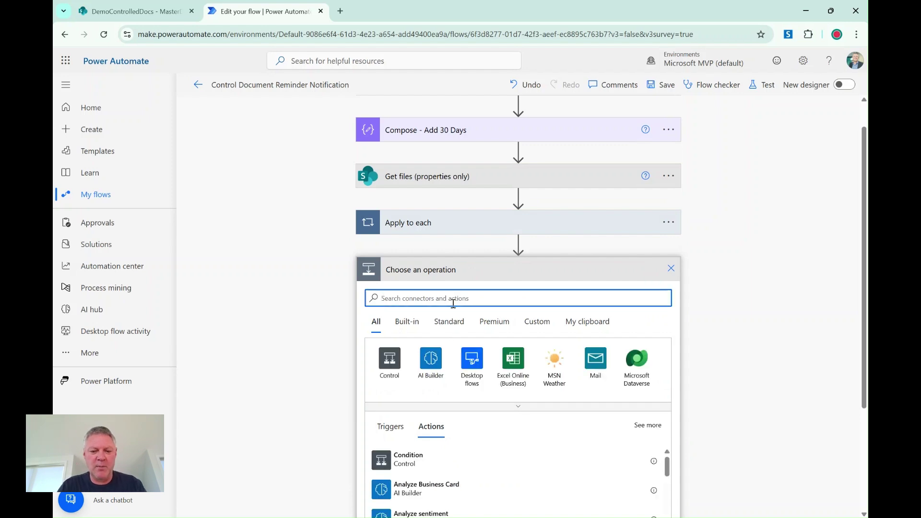
text(send )
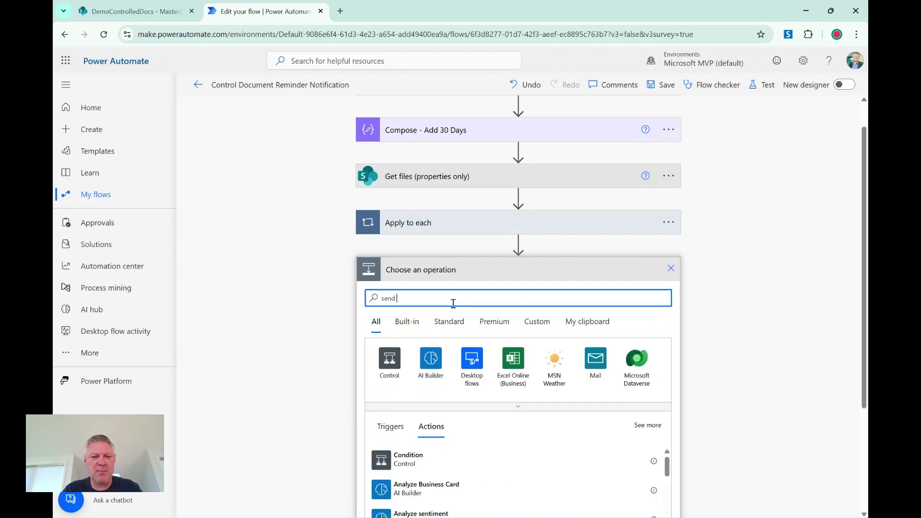
text(email)
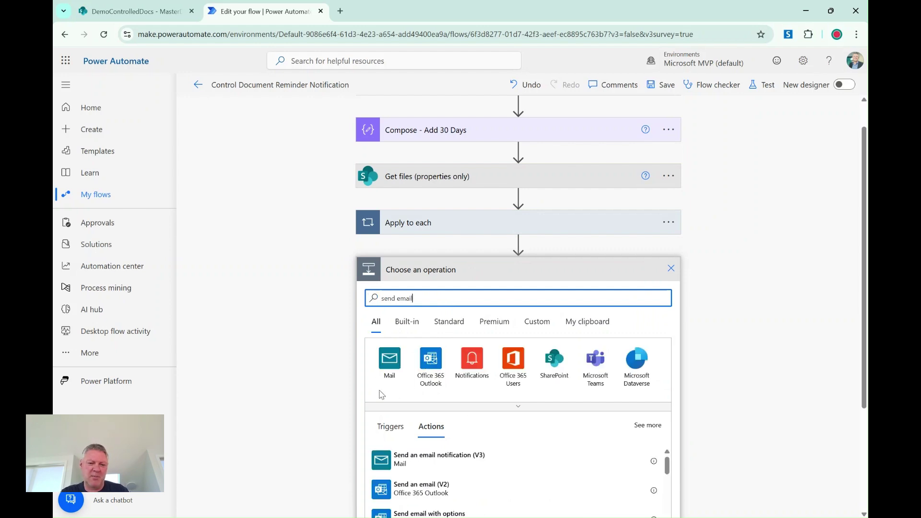
scroll(372, 434, down, 2)
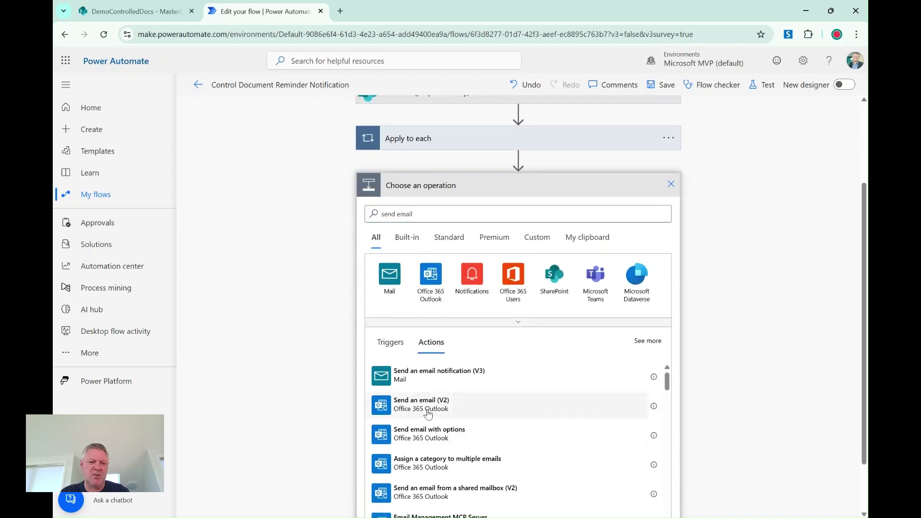
click(420, 403)
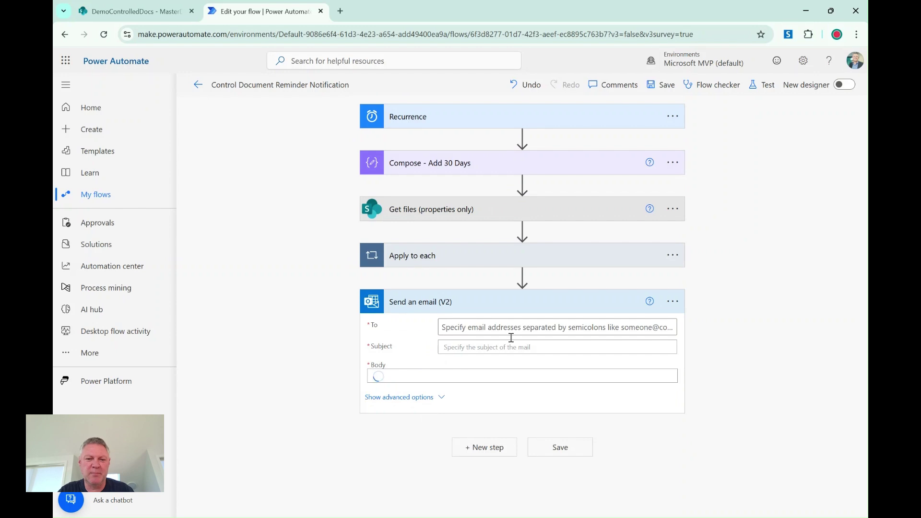
Check the Document Owner column in the SharePoint MasterDocs library, return to Power Automate, and set the email's To field to Document Owner Email.
click(531, 327)
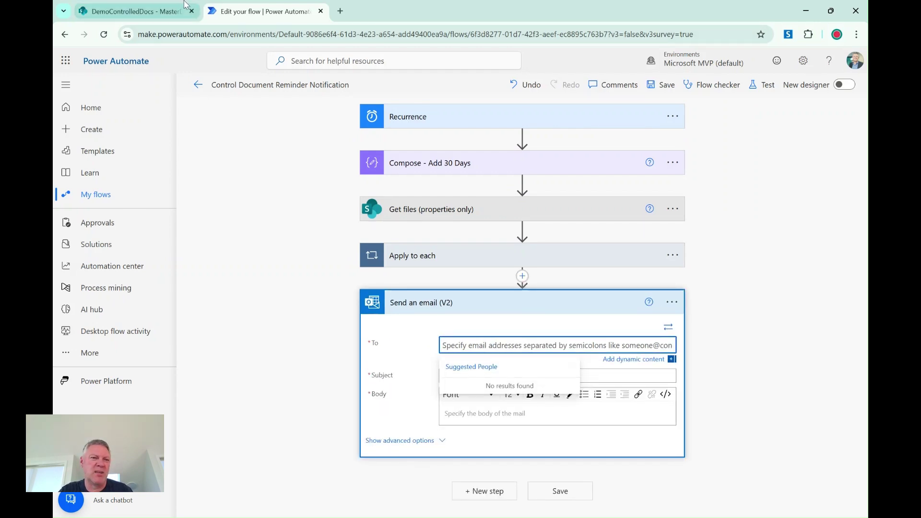
click(162, 12)
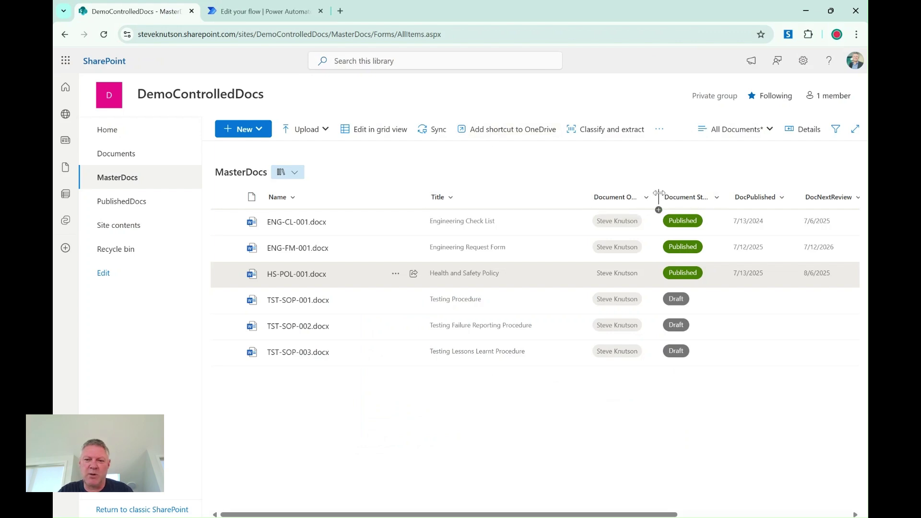
drag(658, 197, 691, 197)
click(280, 12)
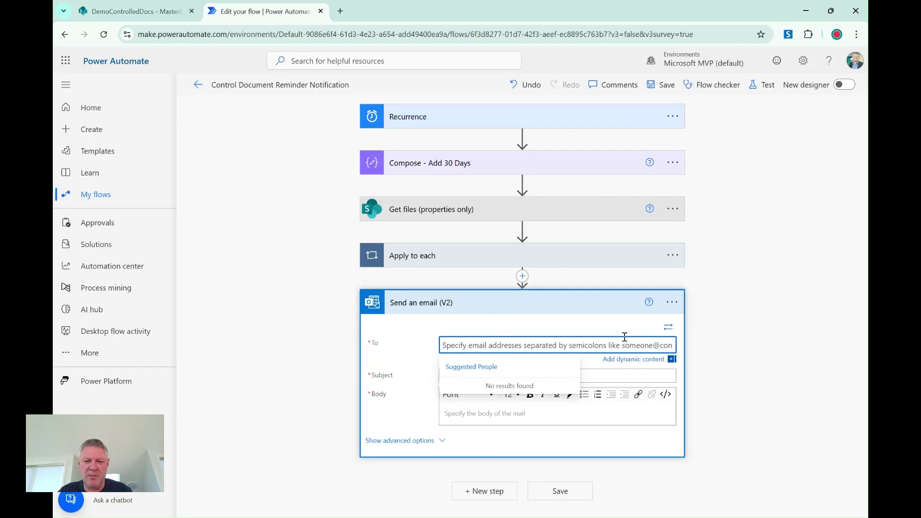
click(633, 360)
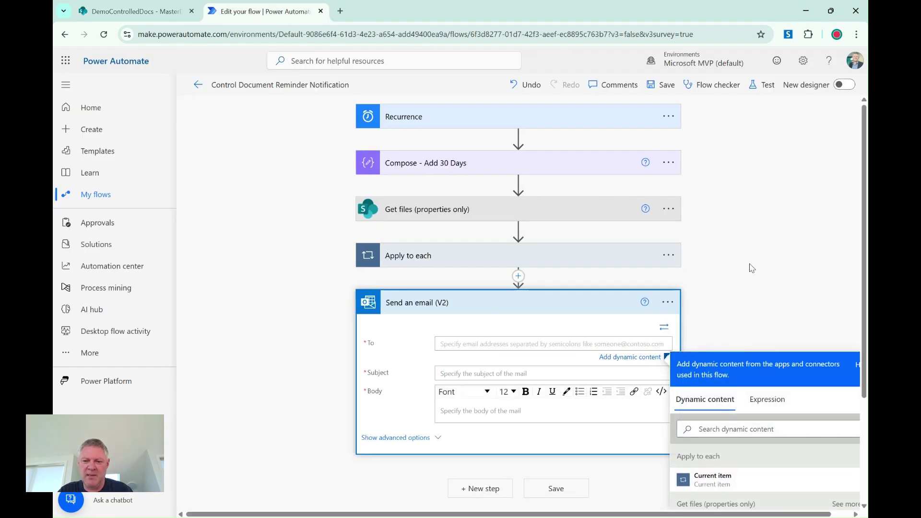
click(714, 322)
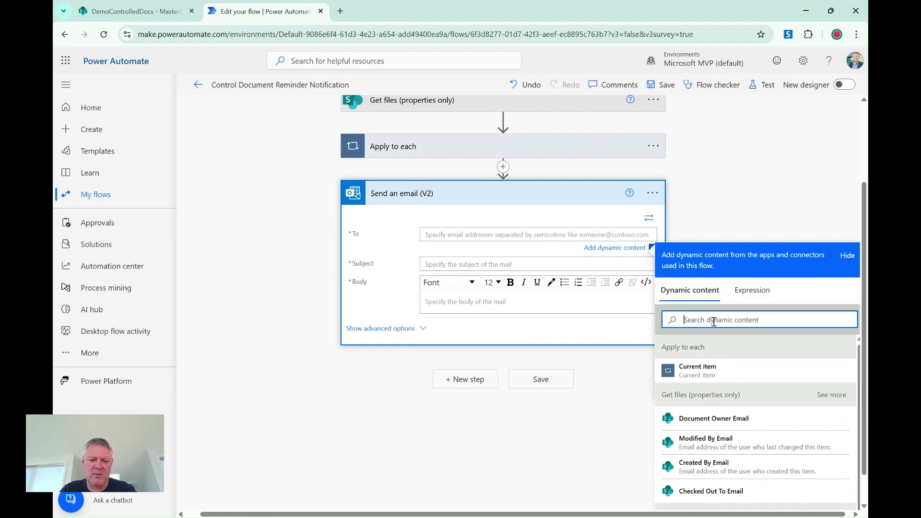
text(doc)
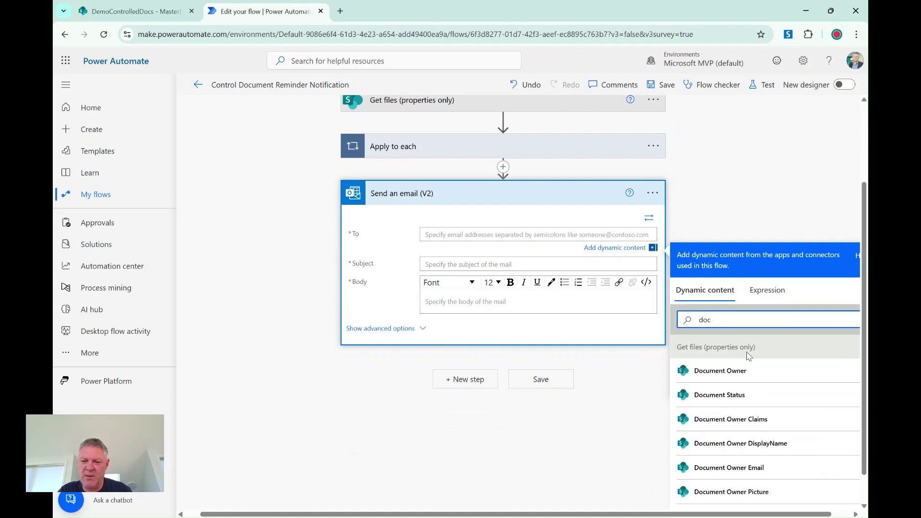
scroll(779, 411, down, 1)
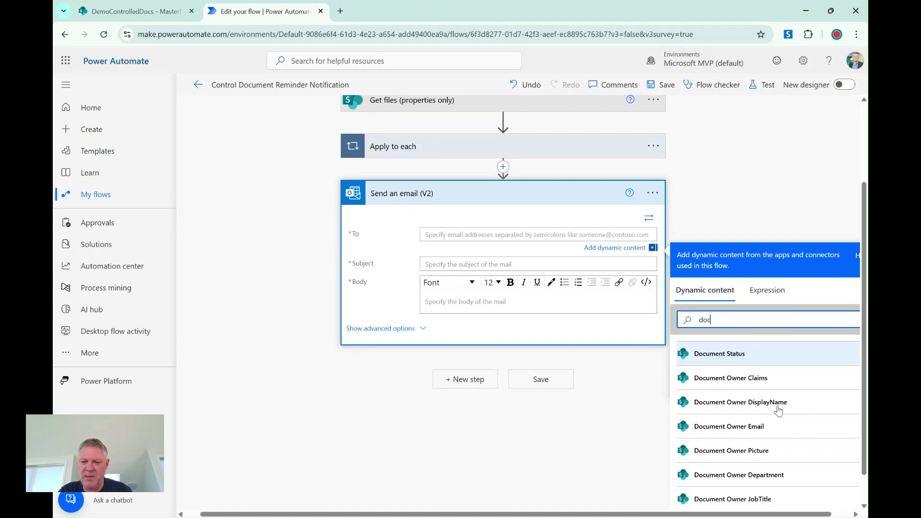
click(751, 420)
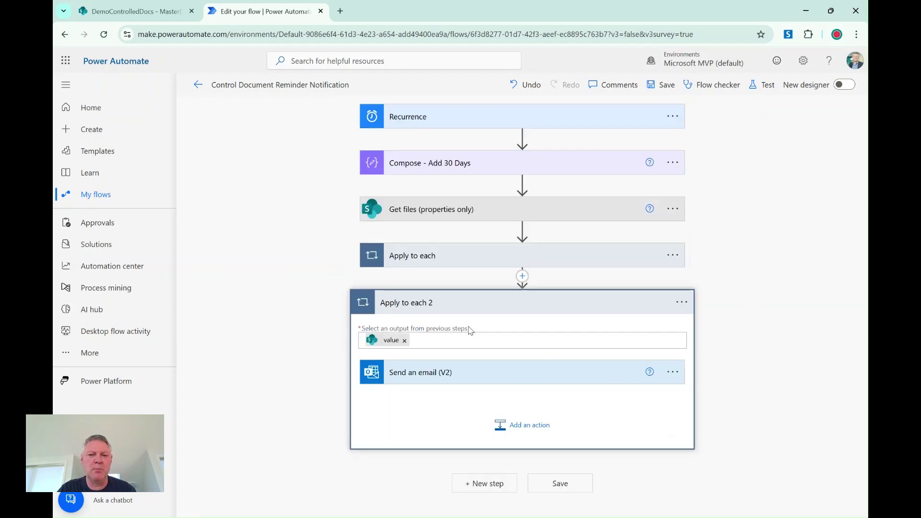
Rename the loop around the email action as "Apply to each - send email notifications".
click(682, 303)
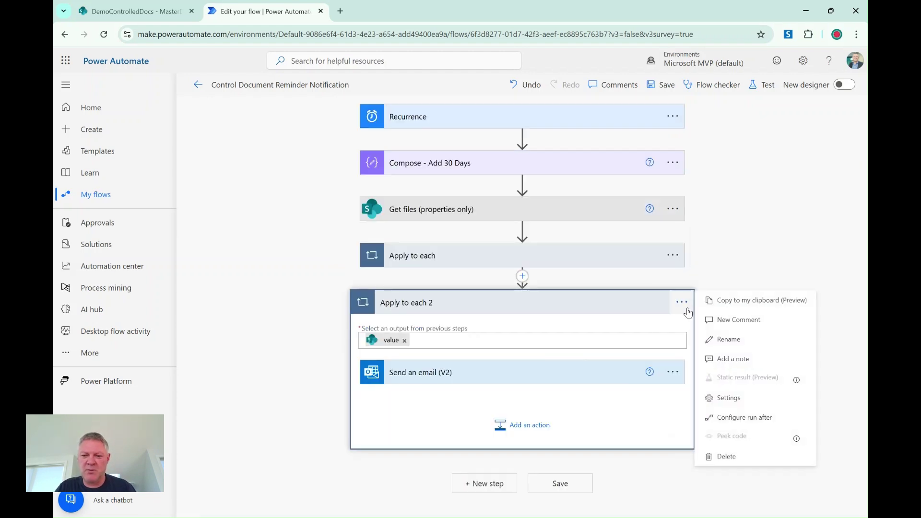
click(729, 338)
key(End)
text(- )
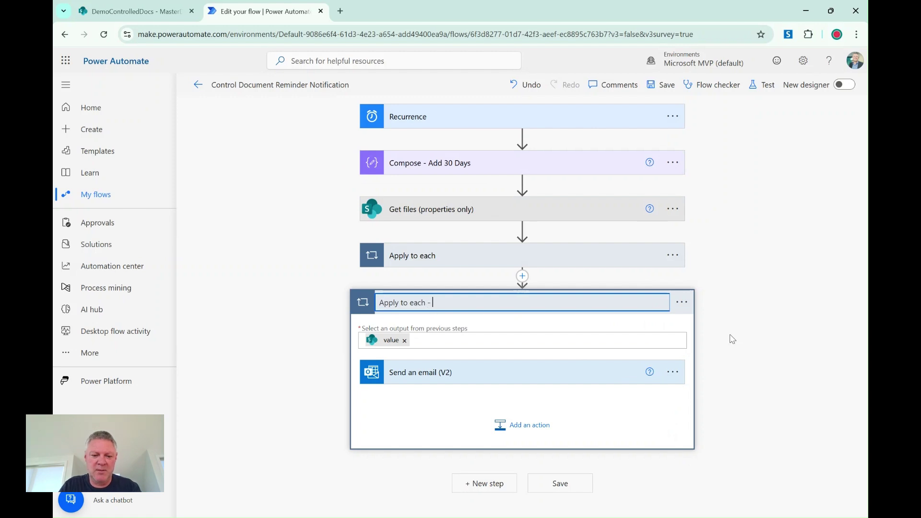
text(send email)
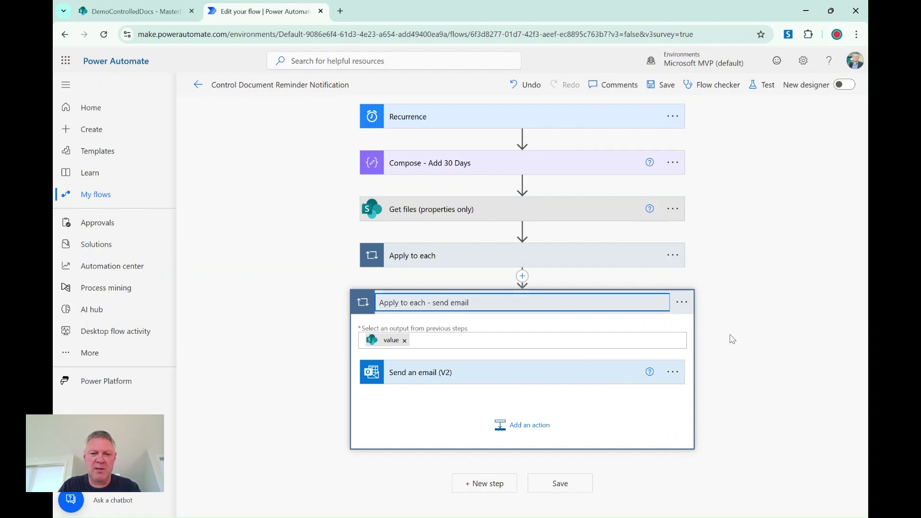
text( notifications)
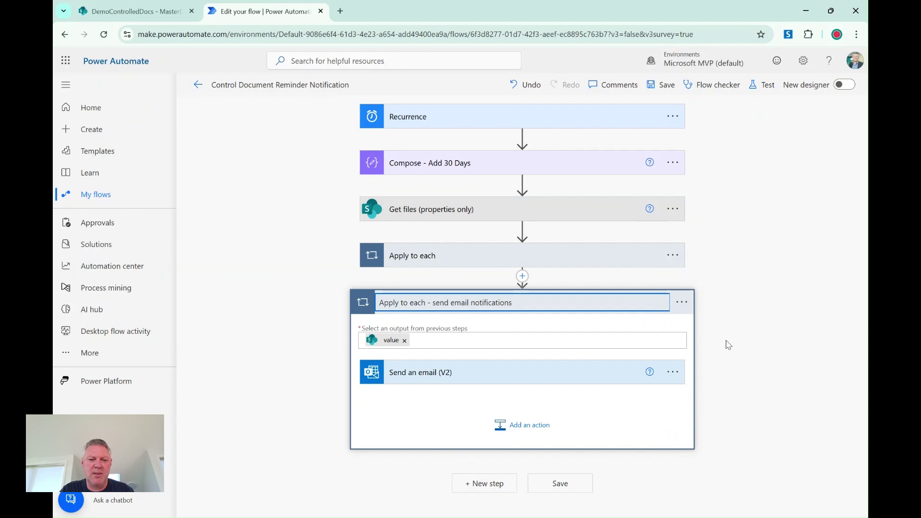
click(485, 379)
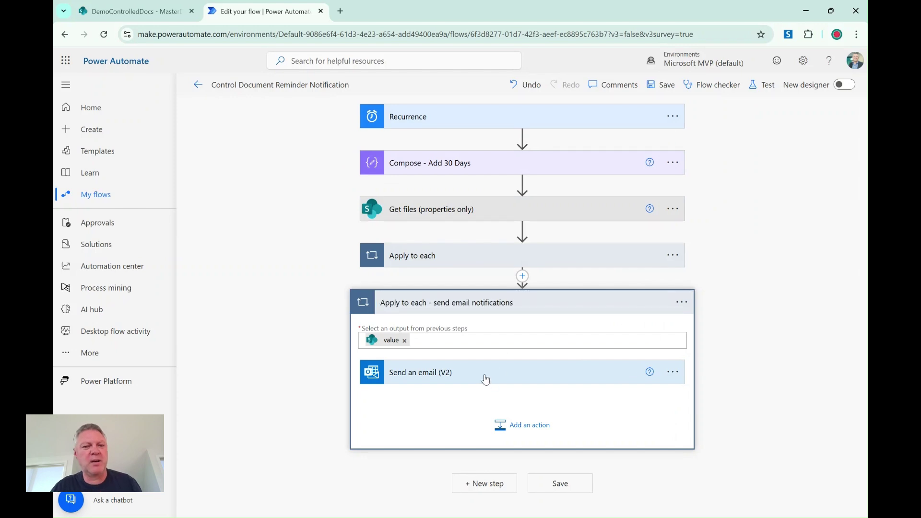
Set the email's subject to "Controlled Document Review Due :" followed by the Name dynamic content from Get files.
click(485, 379)
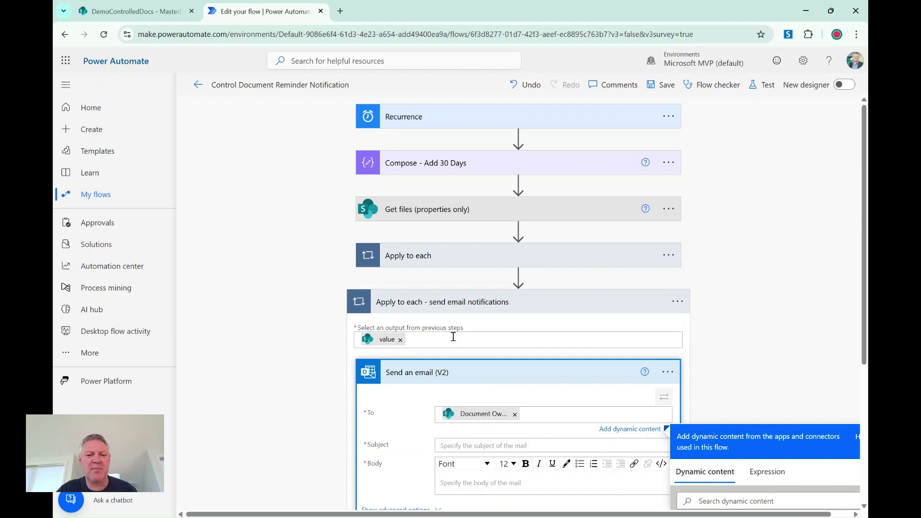
scroll(453, 337, down, 2)
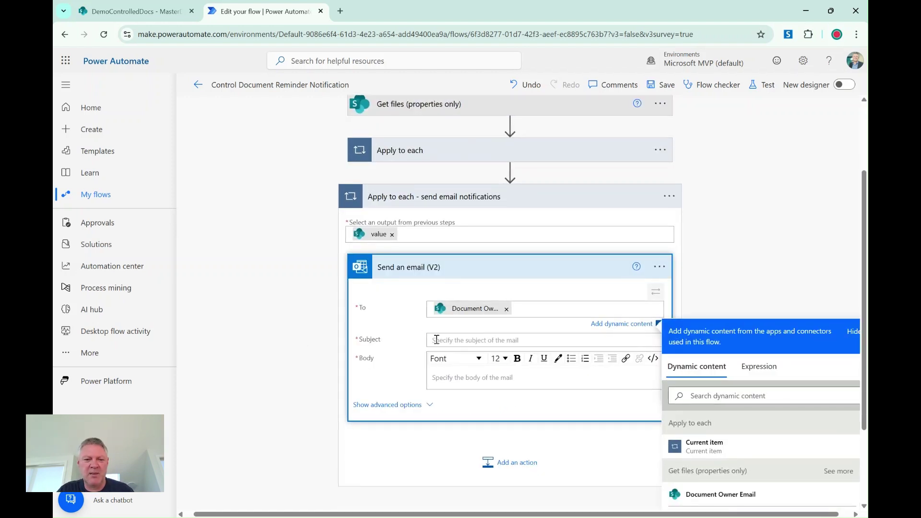
click(462, 340)
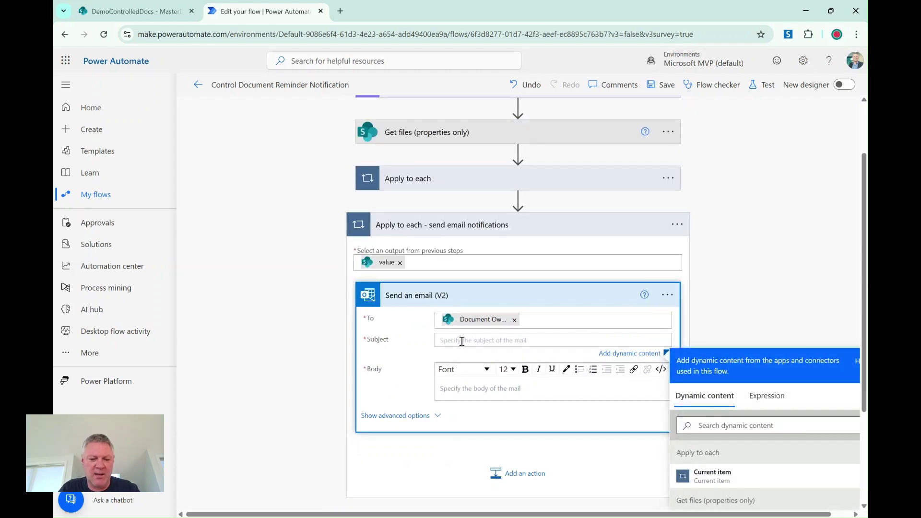
text(Do)
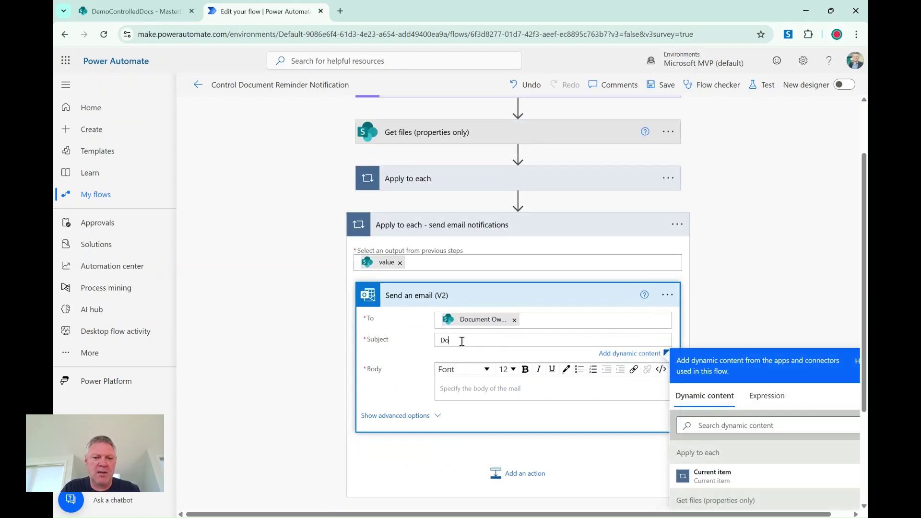
key(BackSpace)
key(BackSpace)
text(Controlled Document Review Due :)
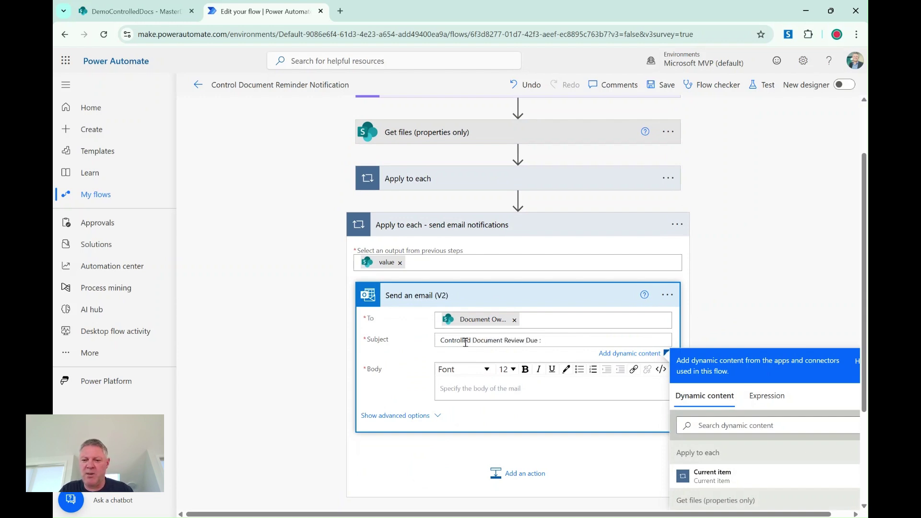
click(710, 425)
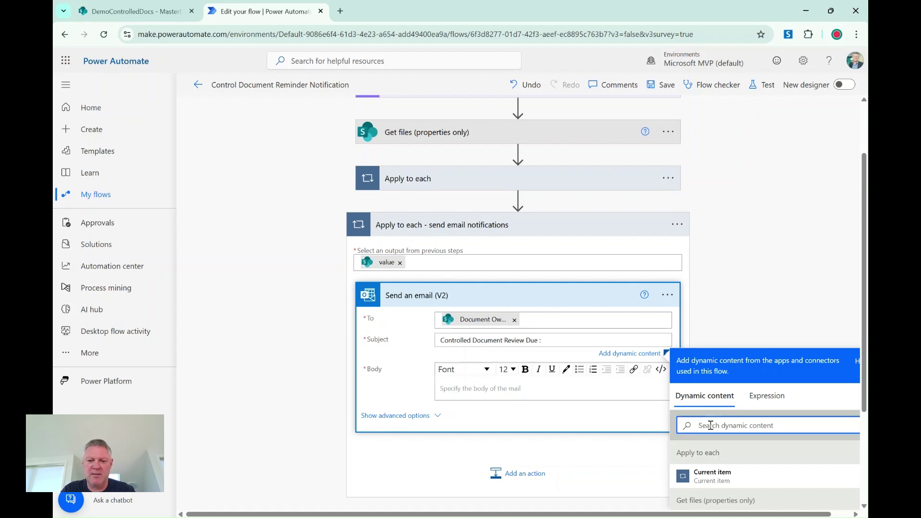
text(name)
scroll(731, 379, down, 3)
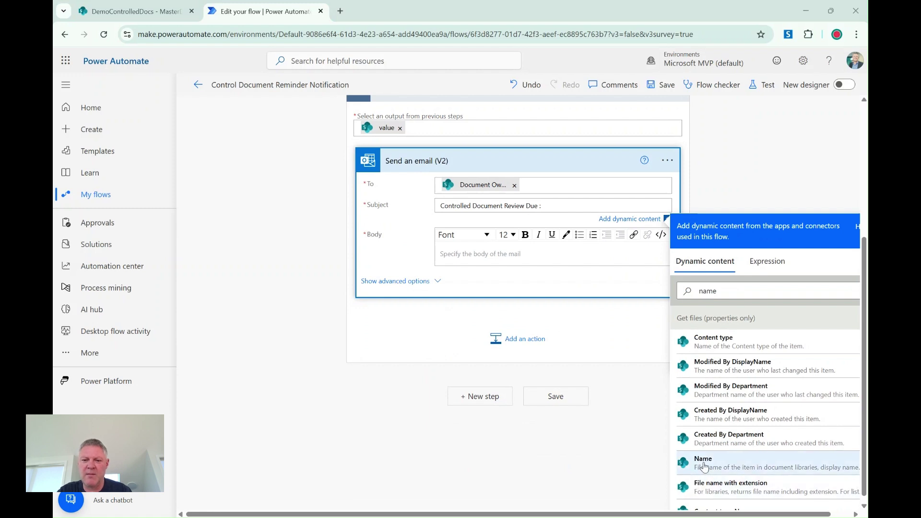
click(704, 465)
Start the email body with "Hello" followed by the Document Owner DisplayName dynamic content.
click(475, 256)
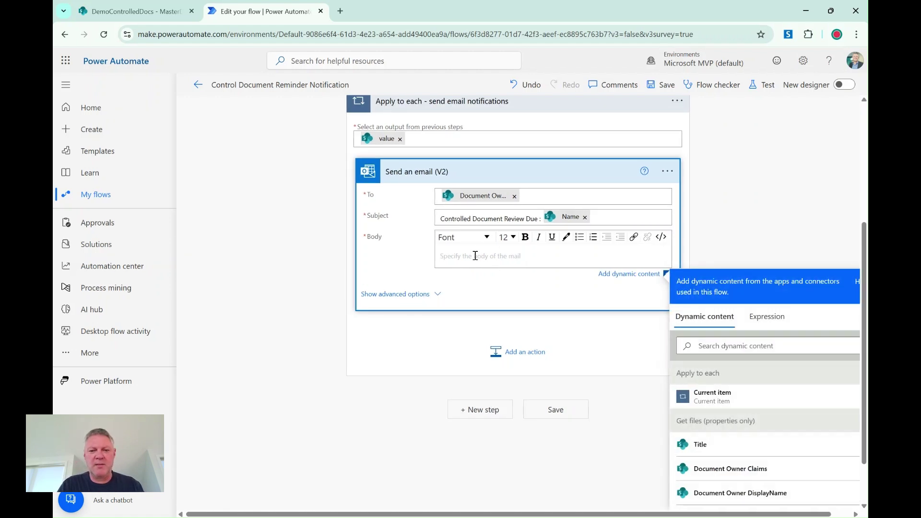
text(Hello)
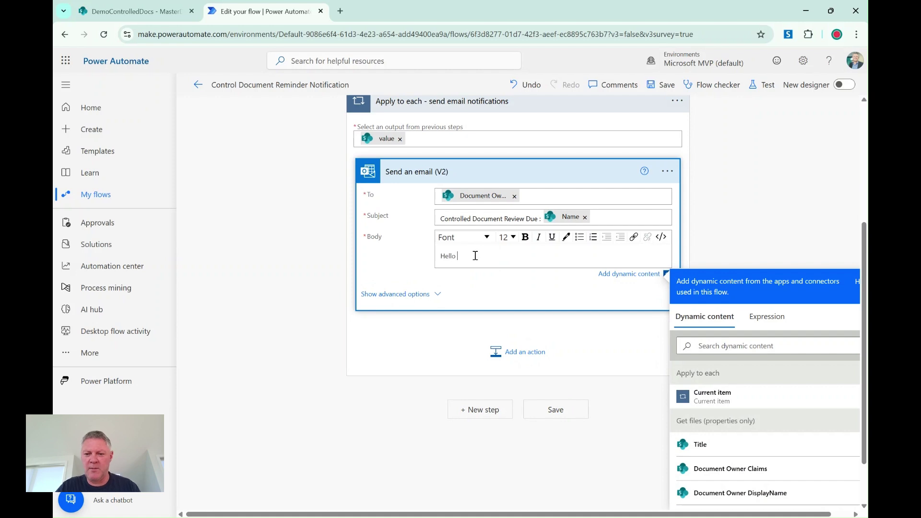
click(716, 343)
text(name)
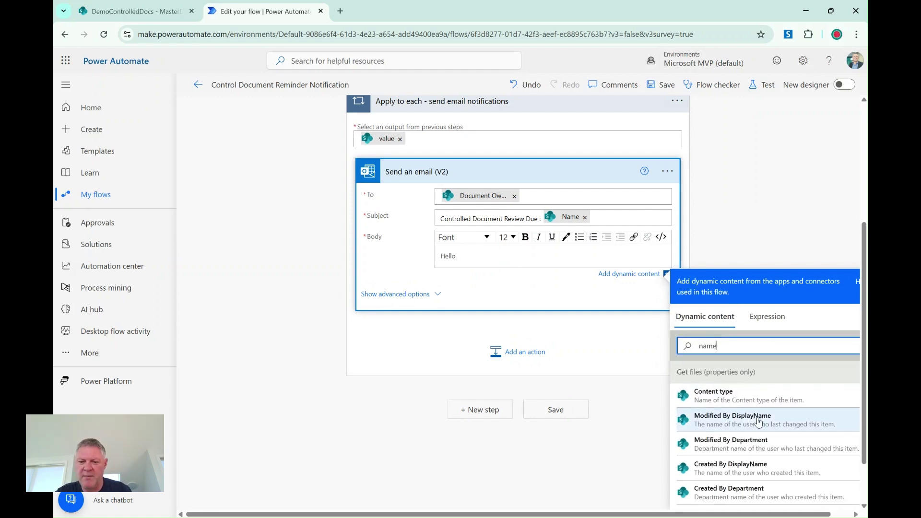
scroll(757, 401, down, 1)
double_click(709, 346)
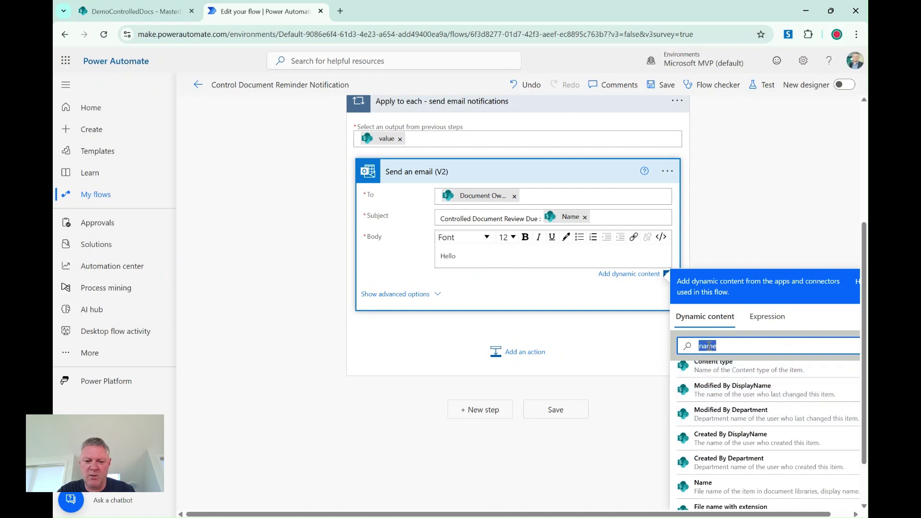
text(docu)
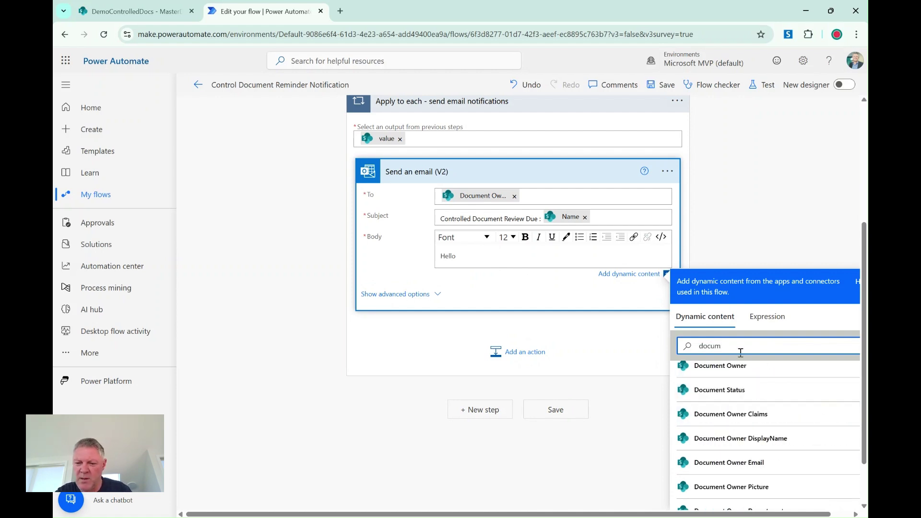
text(m)
click(740, 438)
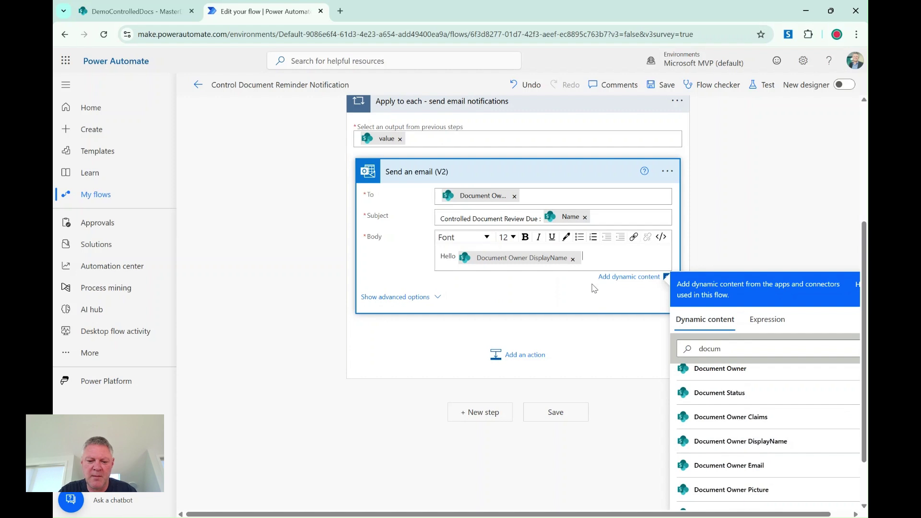
Add the body text "The following controlled document is due for review. Please review and send for approval before the due date.".
key(Return)
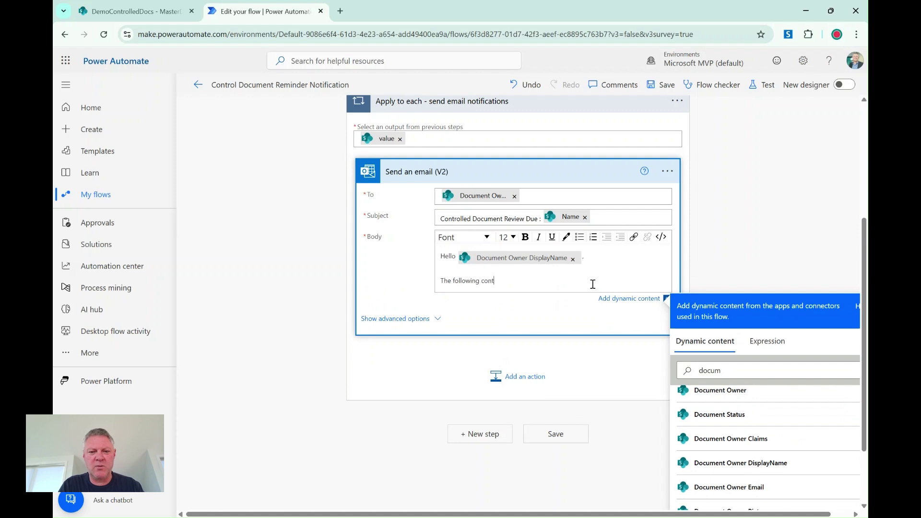
text(The following controlled document is due for review. Please review)
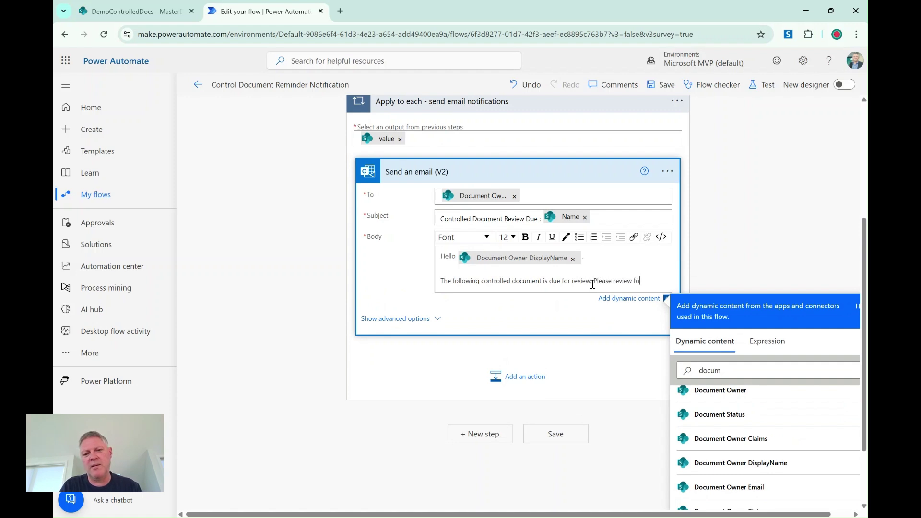
text(for a)
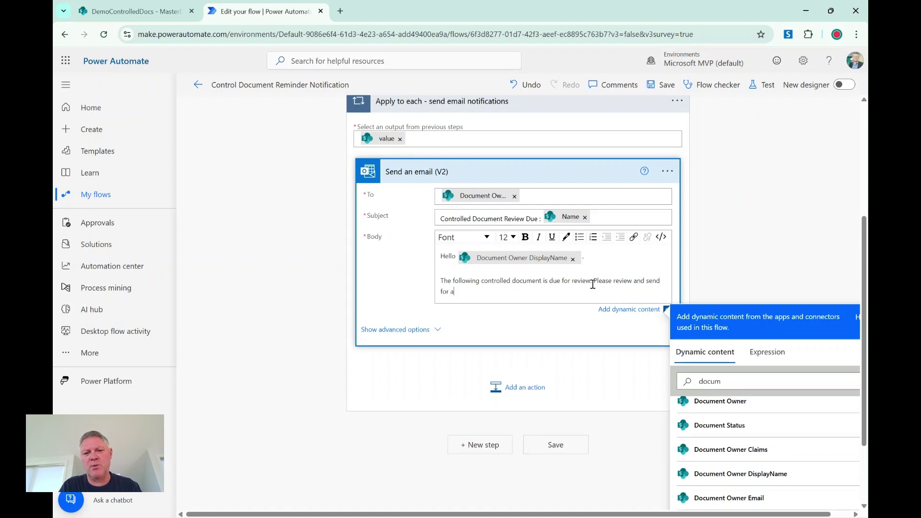
text(pproval bef)
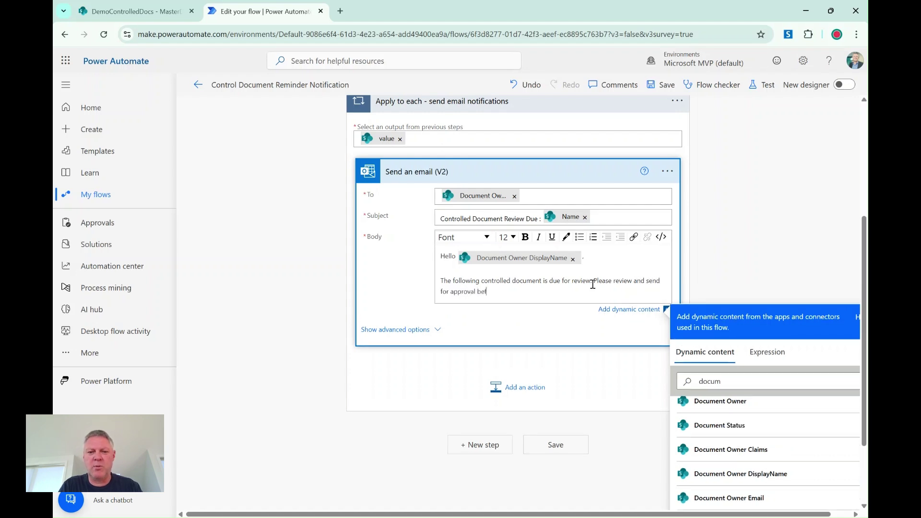
text(ore the due da)
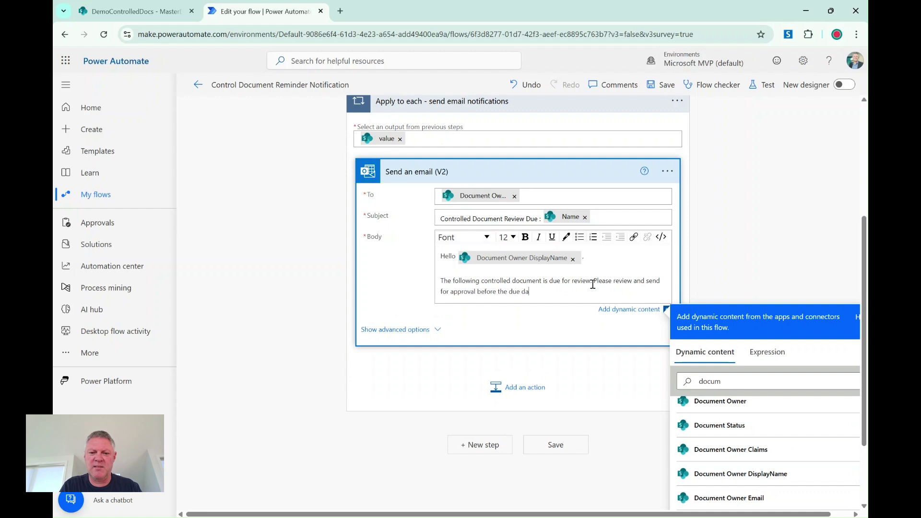
text(te.)
key(Return)
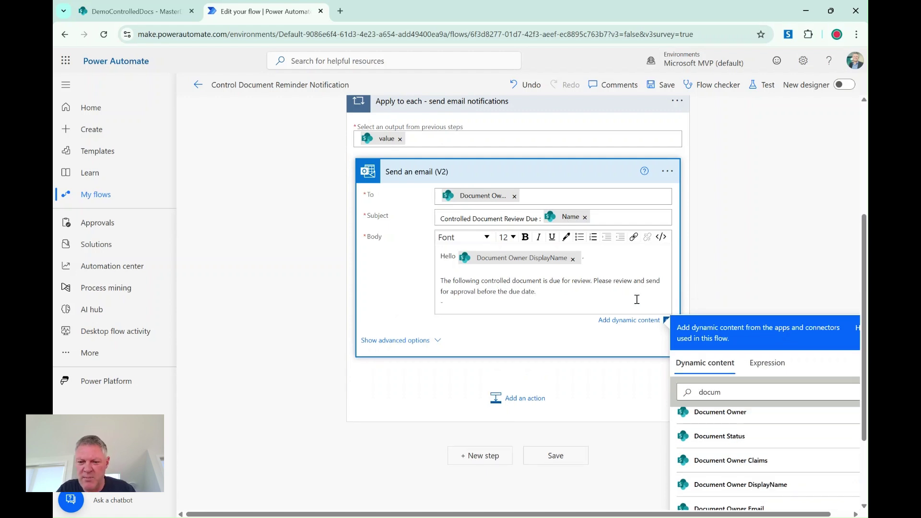
Insert the Name dynamic content from Get files as a dashed line below the body text.
double_click(709, 392)
text(name)
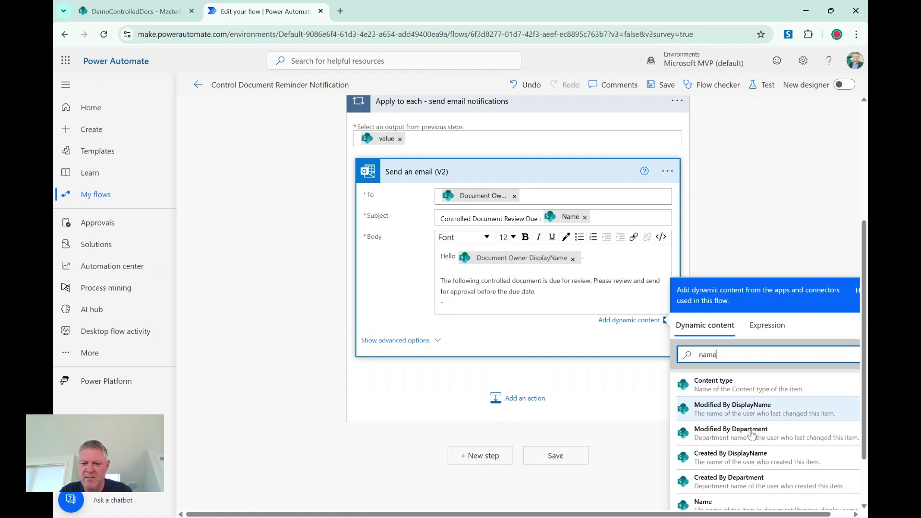
scroll(752, 434, down, 1)
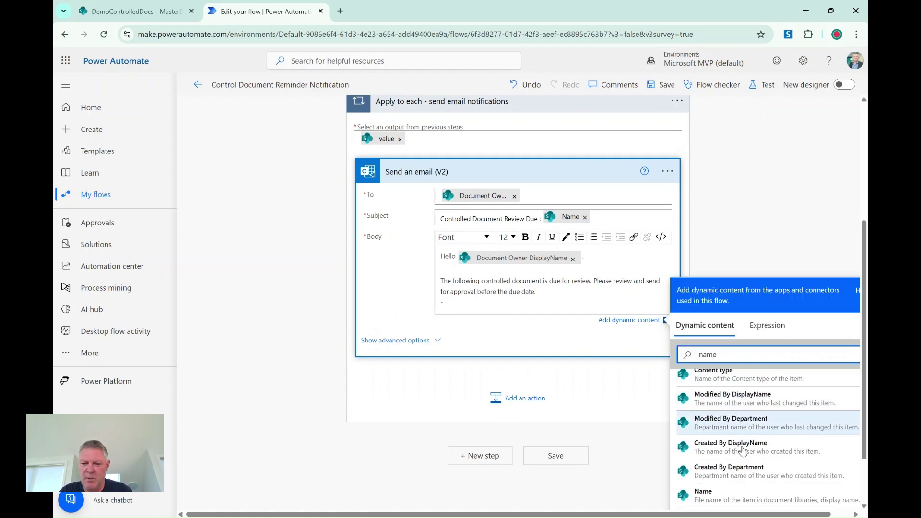
click(703, 498)
key(Return)
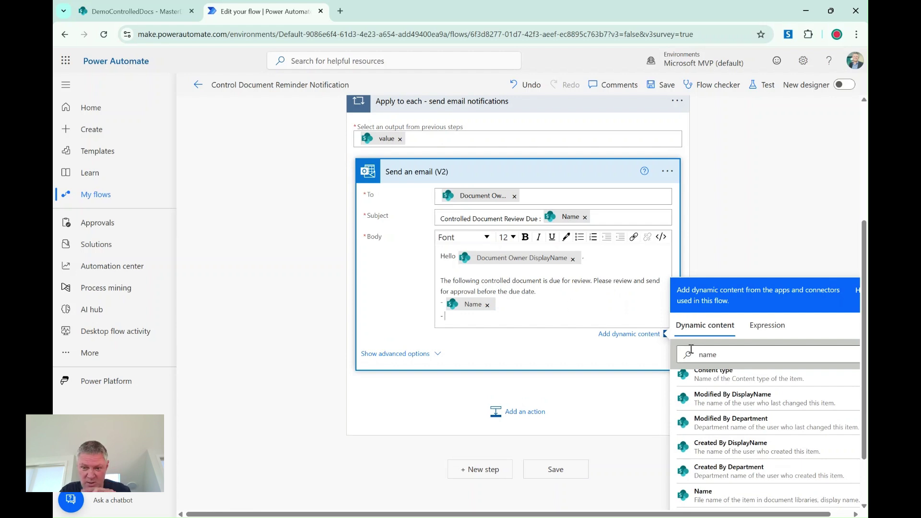
Insert the DocNextReview dynamic content on a second dashed line below Name in the email body.
double_click(721, 353)
text(remin)
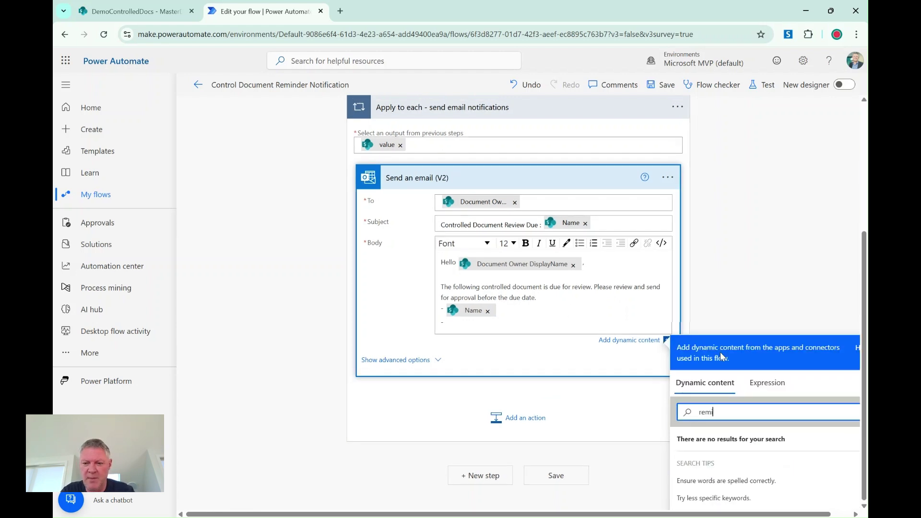
key(BackSpace)
key(BackSpace)
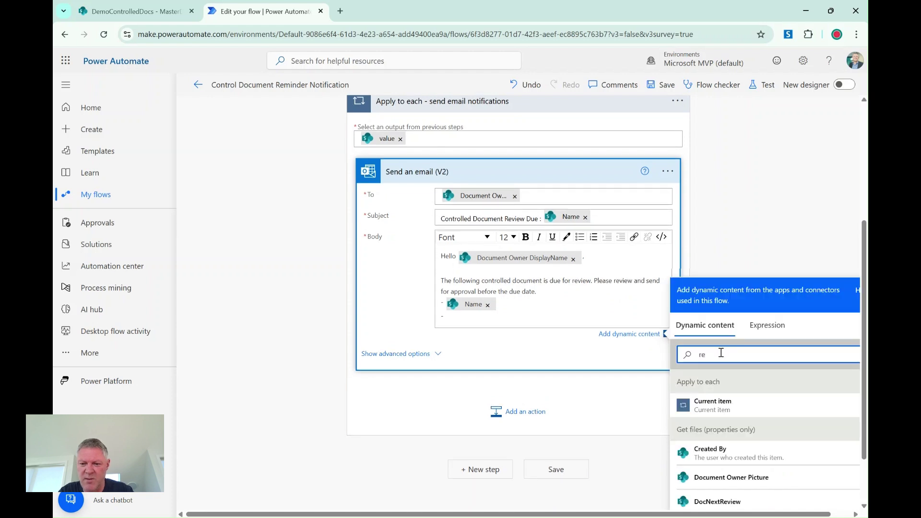
text(v)
click(718, 407)
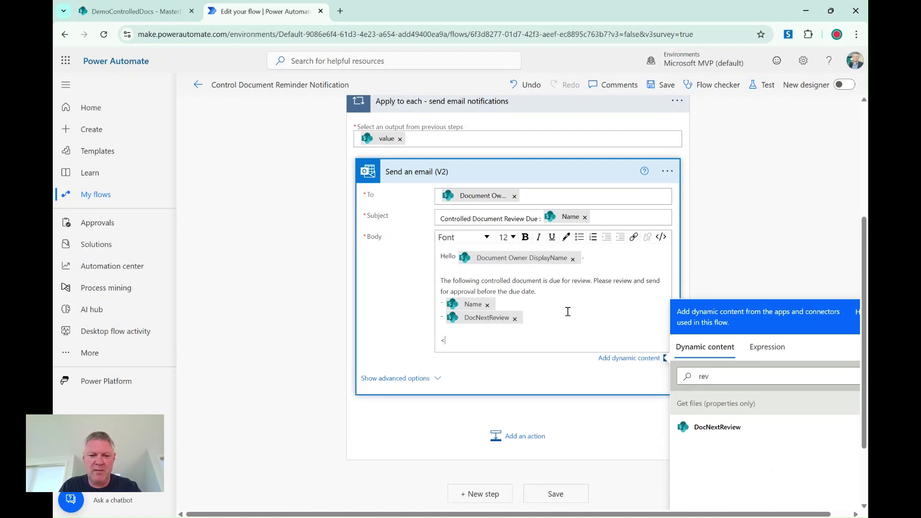
Write "View Document" below DocNextReview and try to hyperlink it, searching the dynamic content for "lin".
text(View Docu)
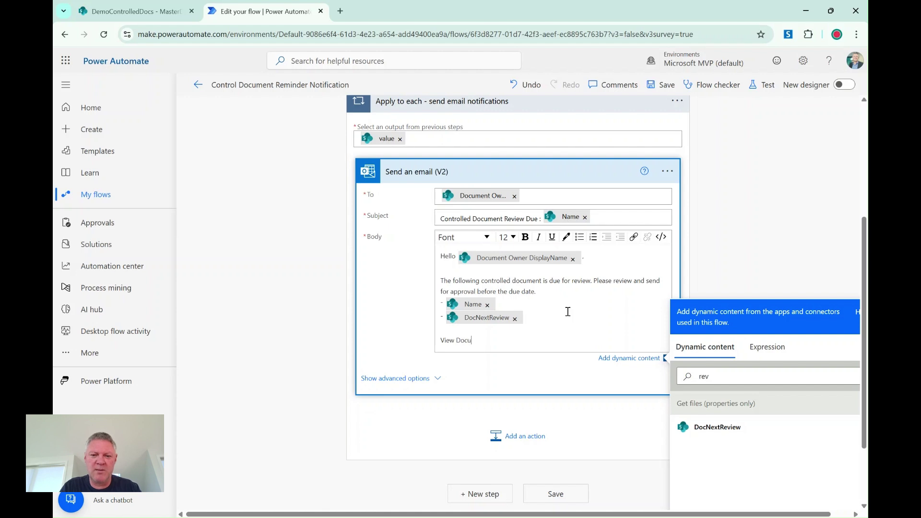
text(ment)
key(shift+Left)
key(shift+Left)
key(shift+Left)
key(shift+Left)
key(shift+Left)
key(shift+Left)
key(shift+Left)
key(shift+Left)
key(shift+Left)
key(shift+Left)
key(shift+Left)
key(shift+Left)
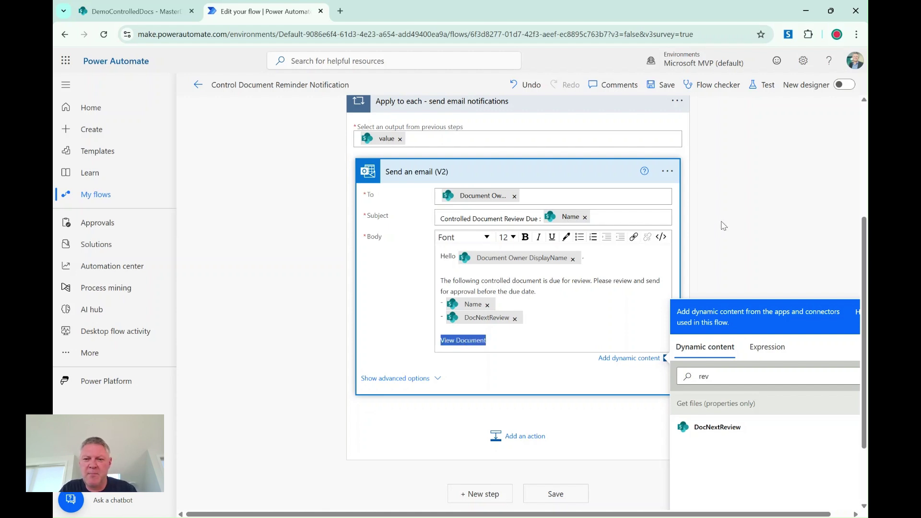
click(634, 239)
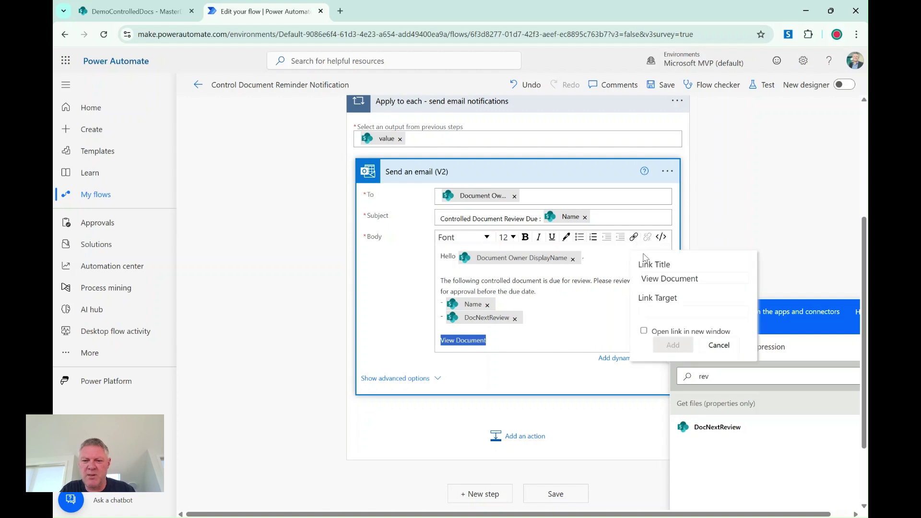
click(656, 312)
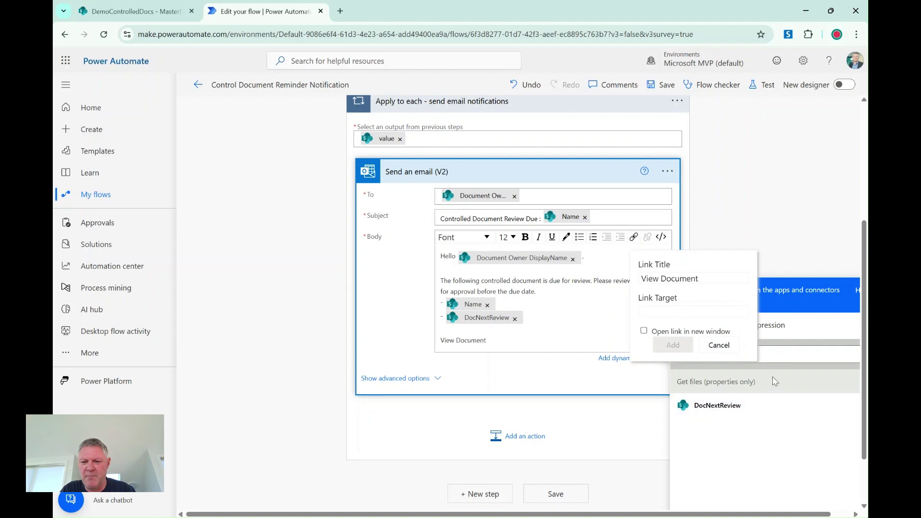
click(794, 351)
text(re)
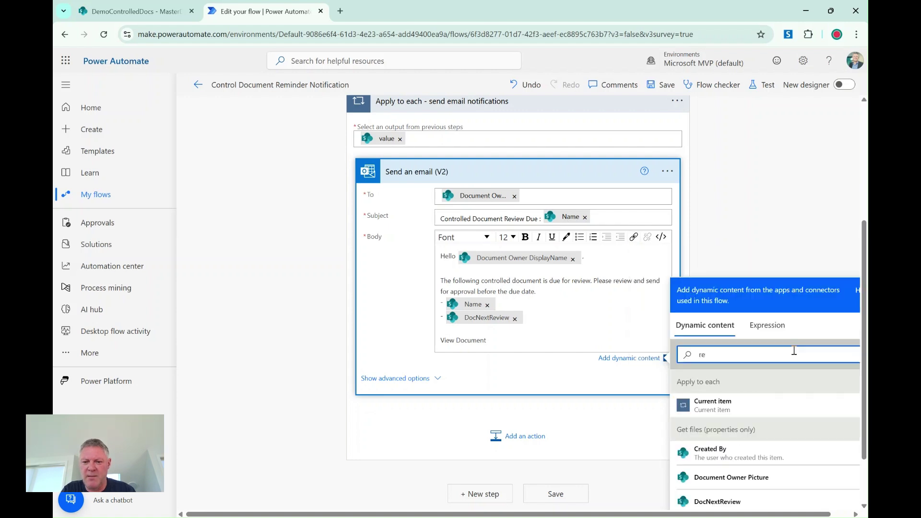
key(BackSpace)
key(BackSpace)
text(lin)
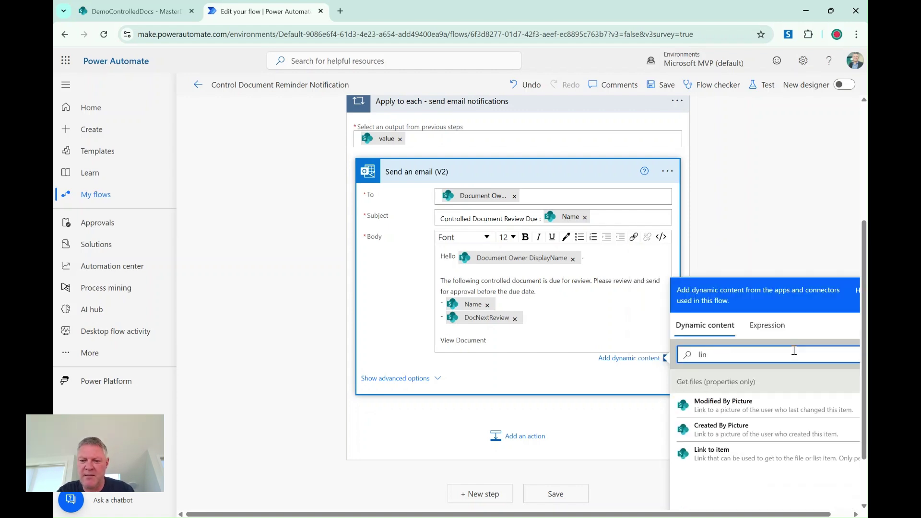
Try again to hyperlink the "View Document" text, using the Link to item dynamic content as the link target.
click(485, 338)
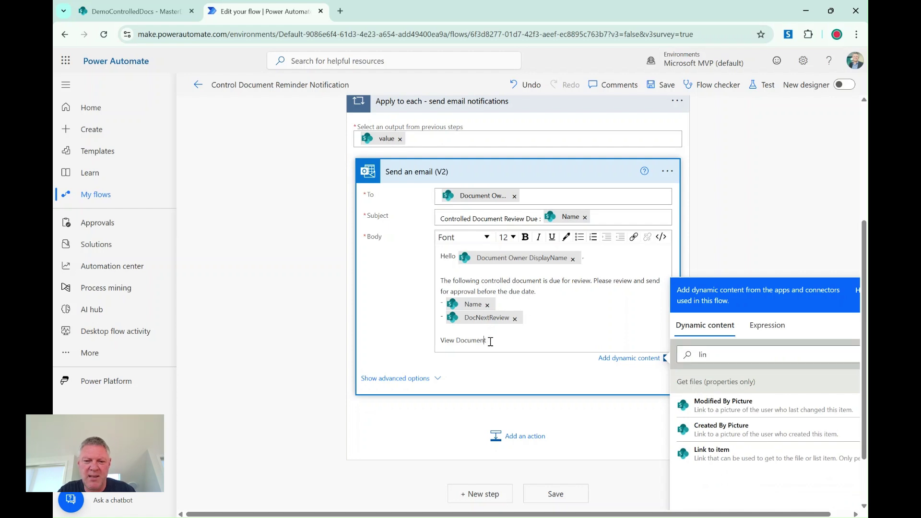
drag(486, 341, 440, 341)
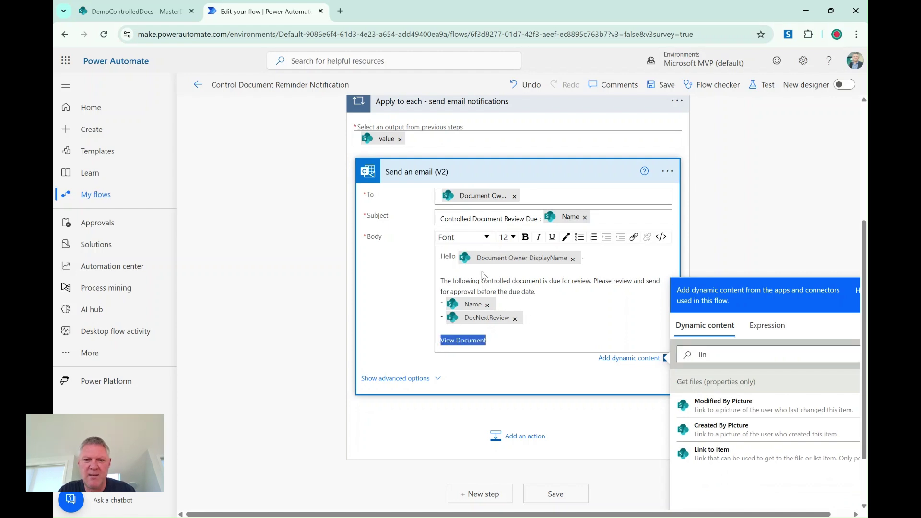
click(634, 237)
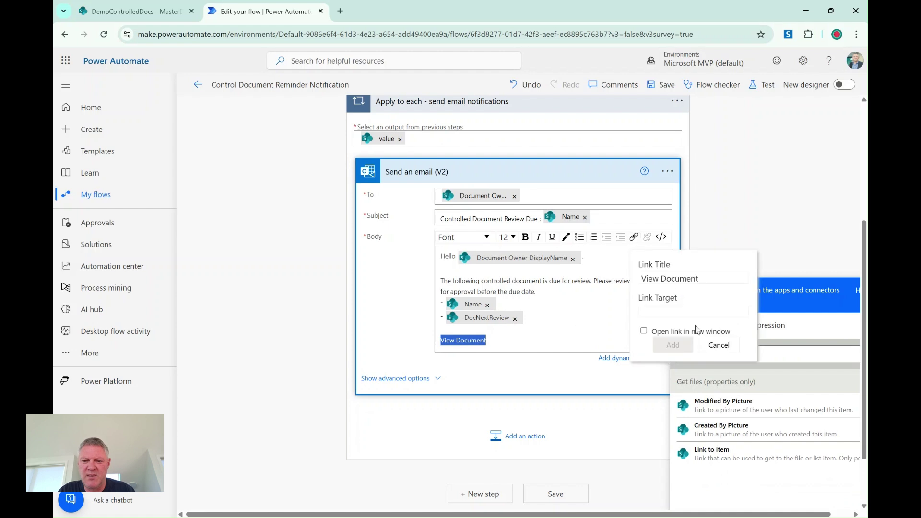
click(678, 312)
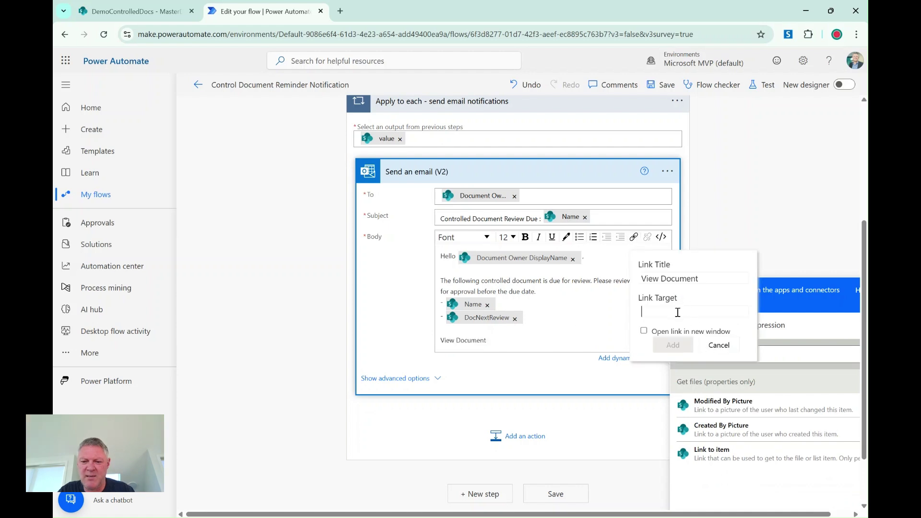
click(719, 454)
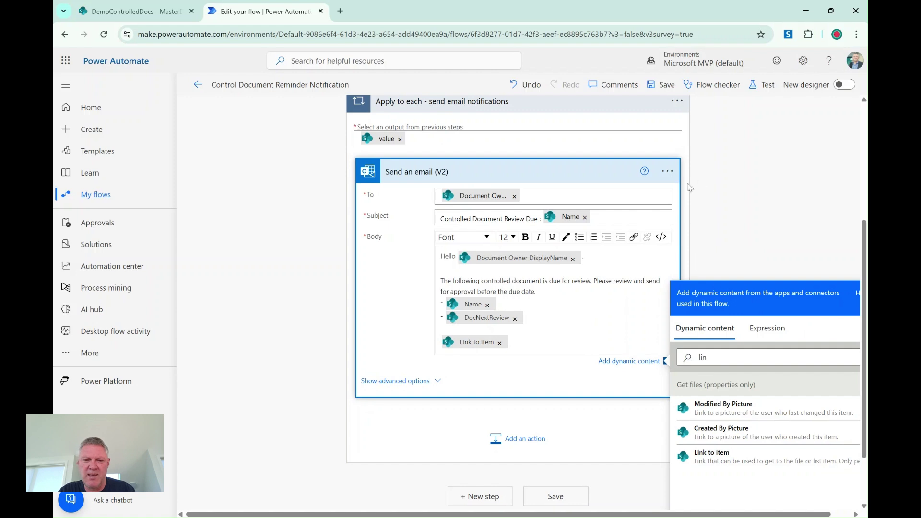
Remove the Link to item token from the body in the HTML code view and return to the rich text editor.
click(661, 237)
scroll(583, 288, down, 2)
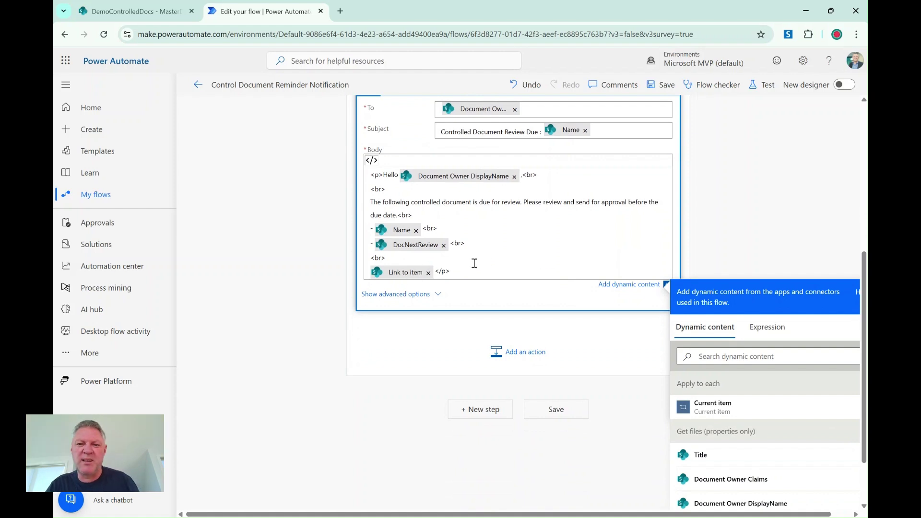
scroll(638, 192, up, 2)
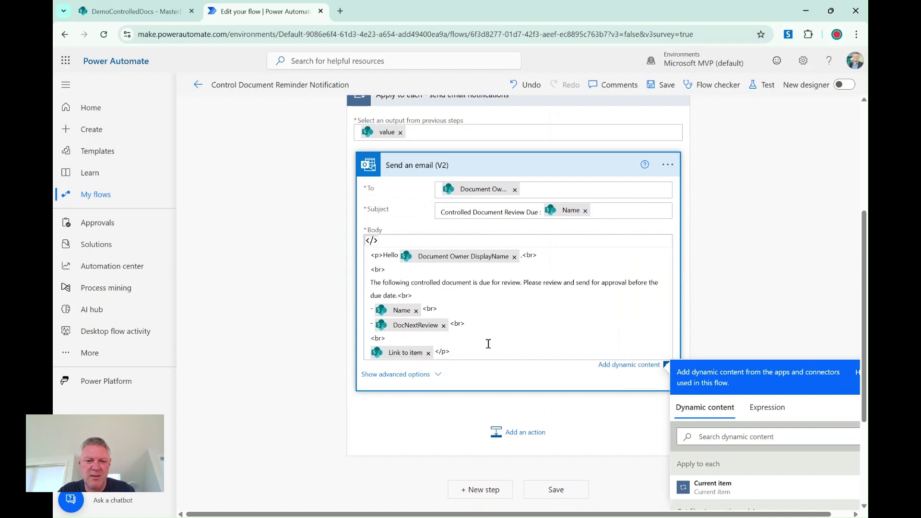
click(428, 353)
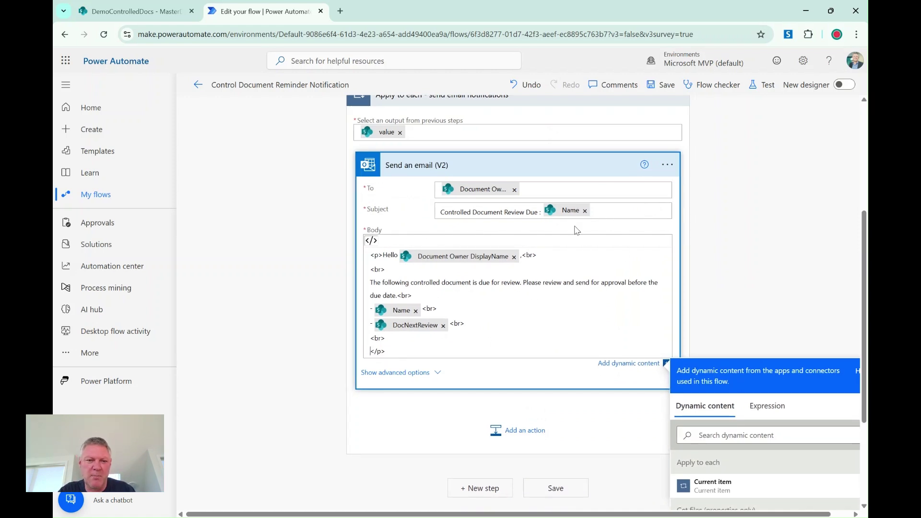
click(371, 240)
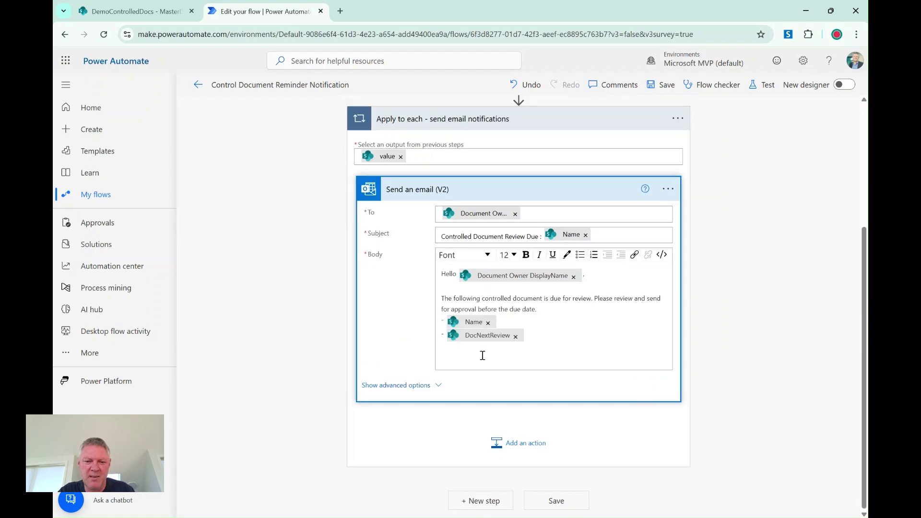
Try to add a "View Document" hyperlink below DocNextReview in the email body, searching the dynamic content for "link" to find its target.
click(465, 362)
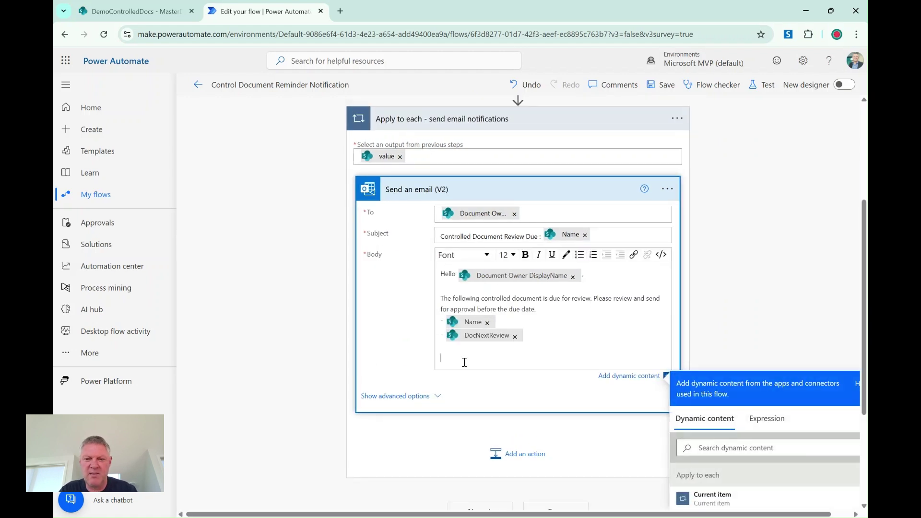
click(633, 254)
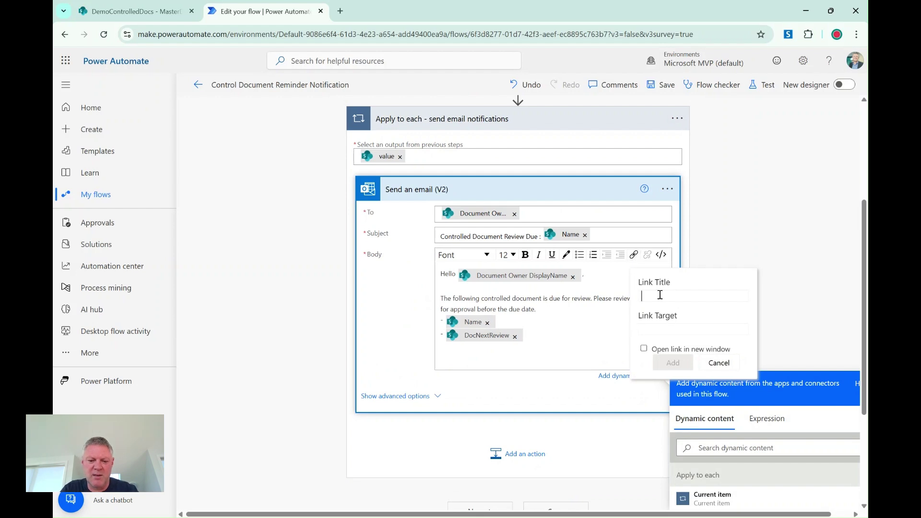
text(View Document)
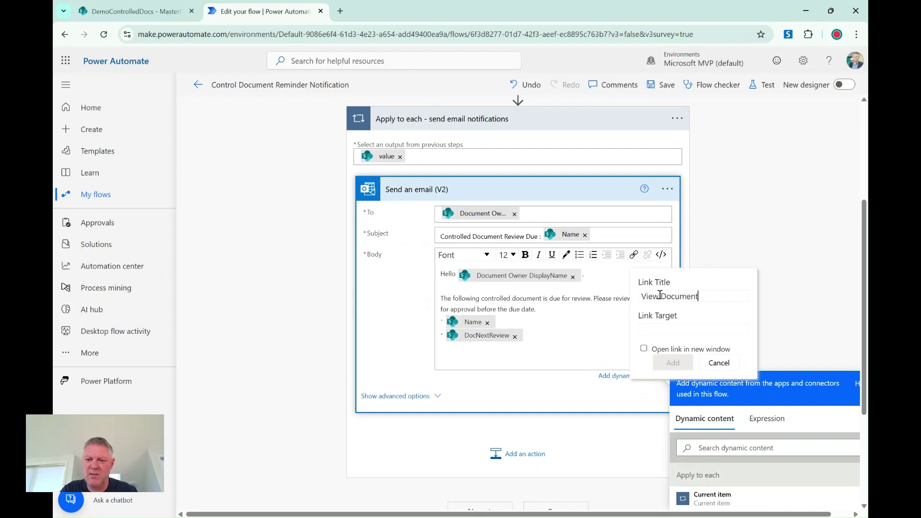
click(792, 365)
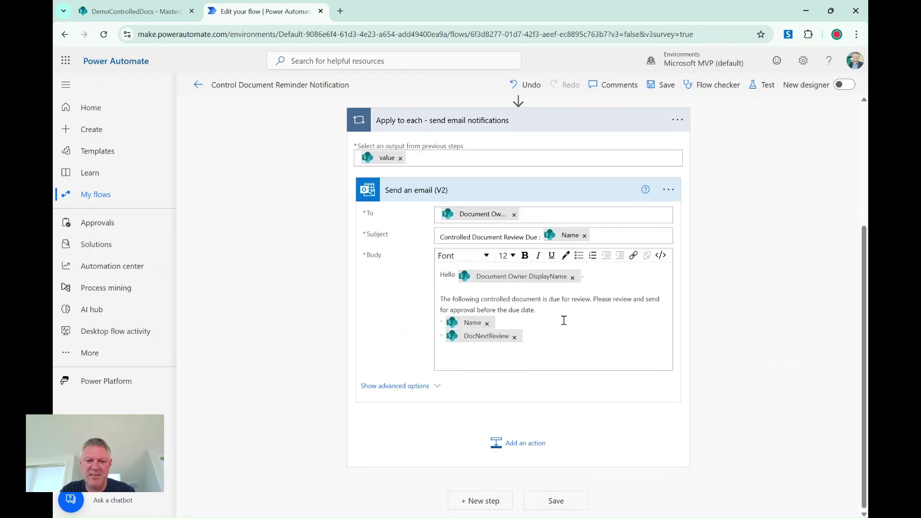
click(634, 255)
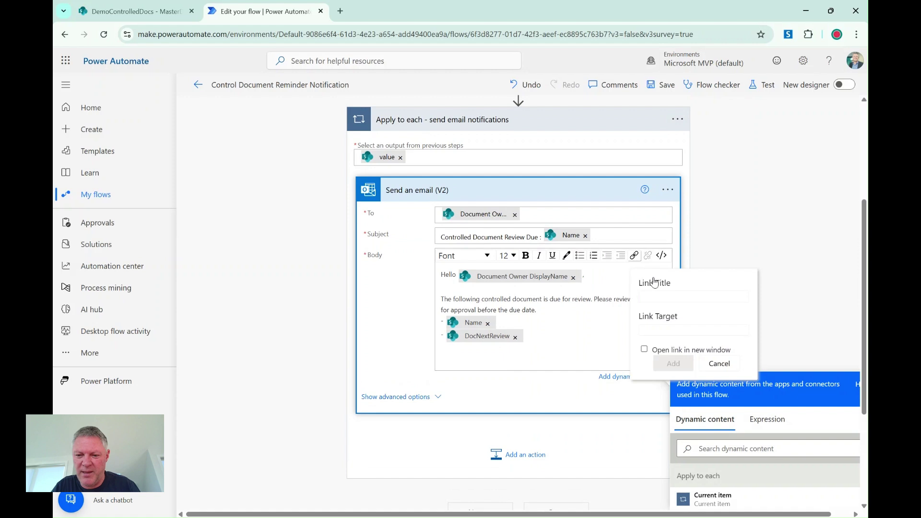
click(663, 298)
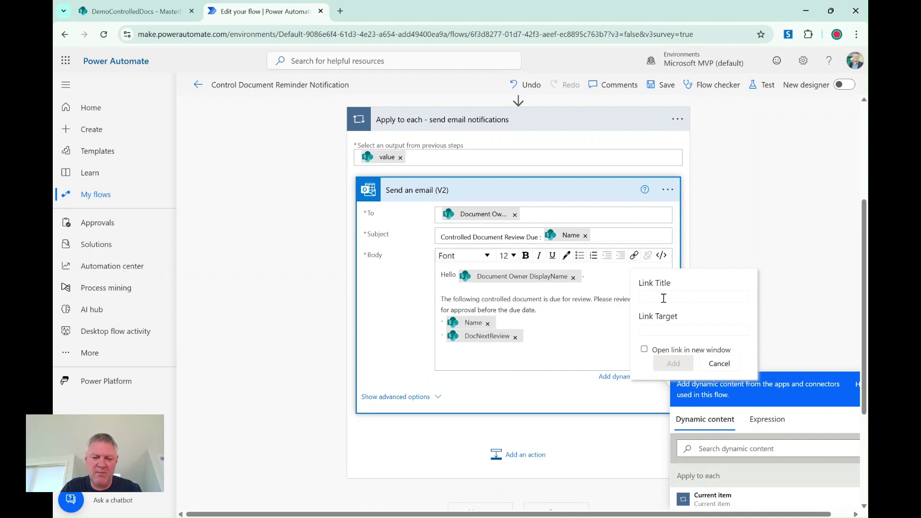
text(View Document)
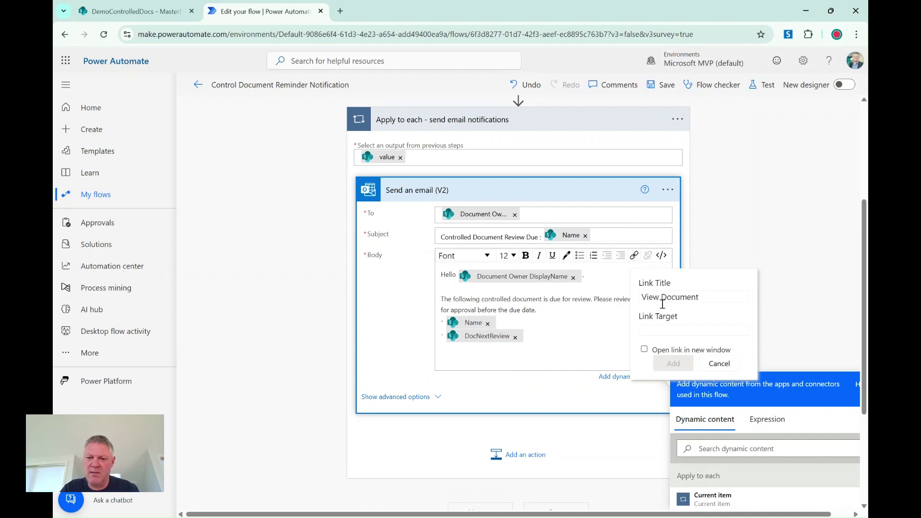
click(718, 452)
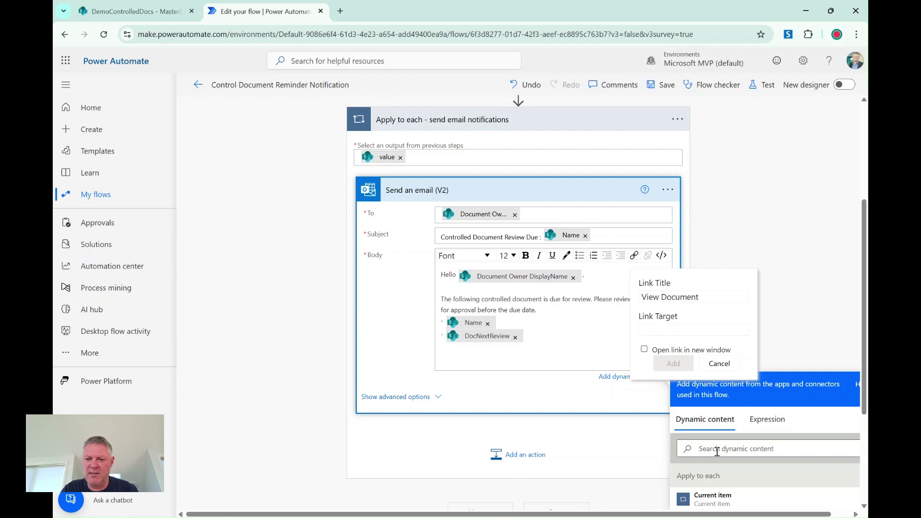
text(link)
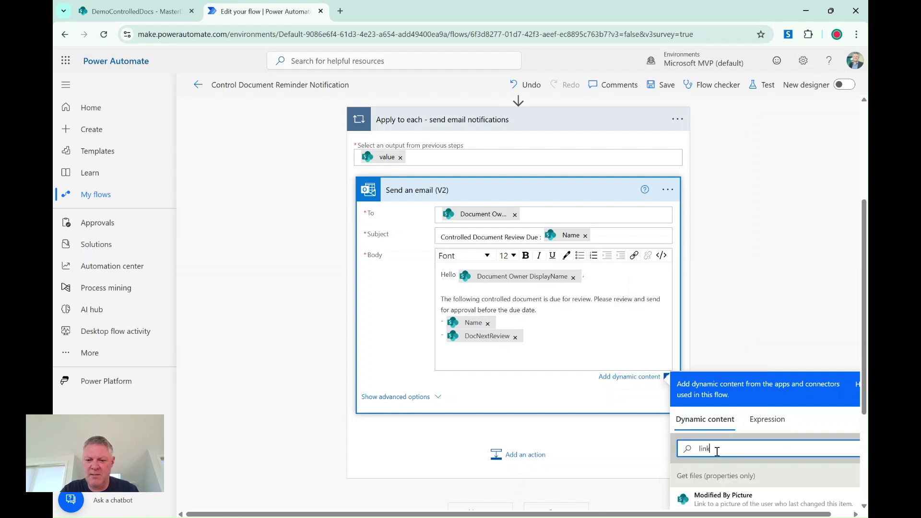
scroll(718, 453, down, 3)
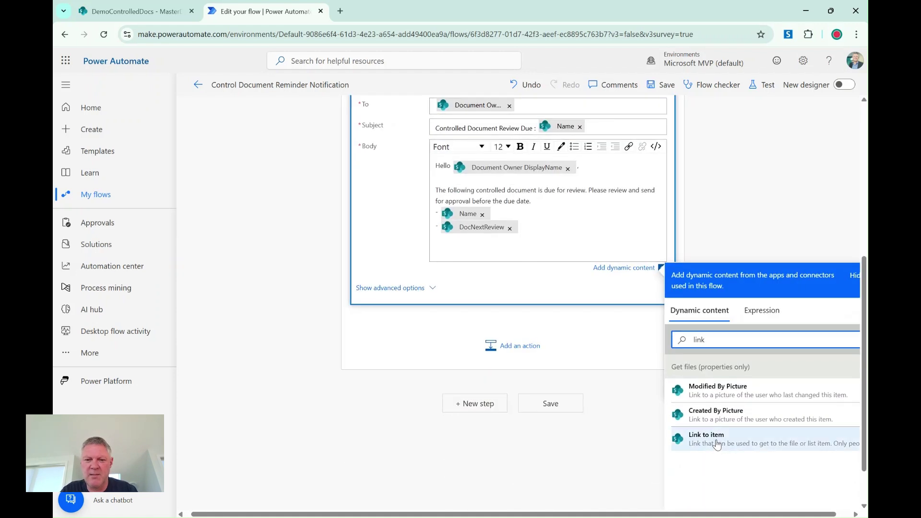
Write "View Document" below DocNextReview and try to hyperlink it with the Link to item dynamic content as target.
click(496, 247)
text(View)
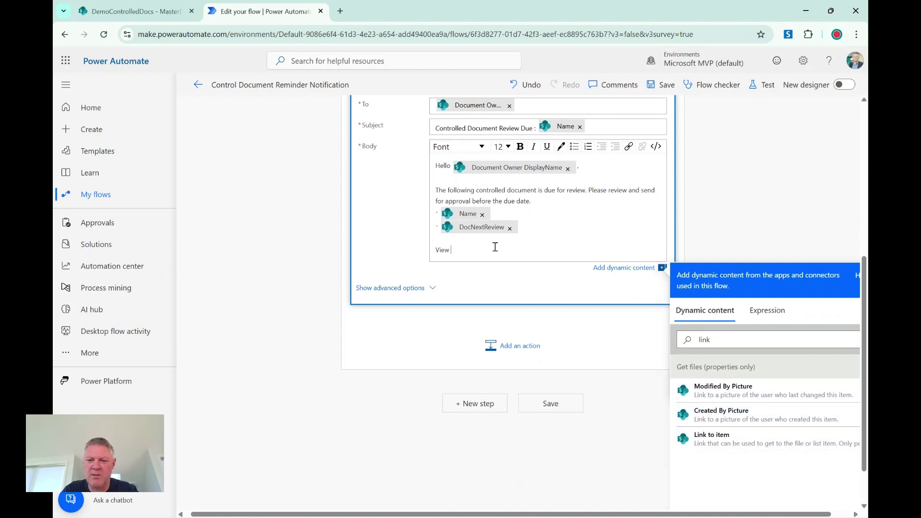
text( Document)
key(shift+Left)
key(shift+Left)
key(shift+Left)
key(shift+Left)
key(shift+Left)
key(shift+Left)
key(shift+Left)
key(shift+Left)
key(shift+Left)
key(shift+Left)
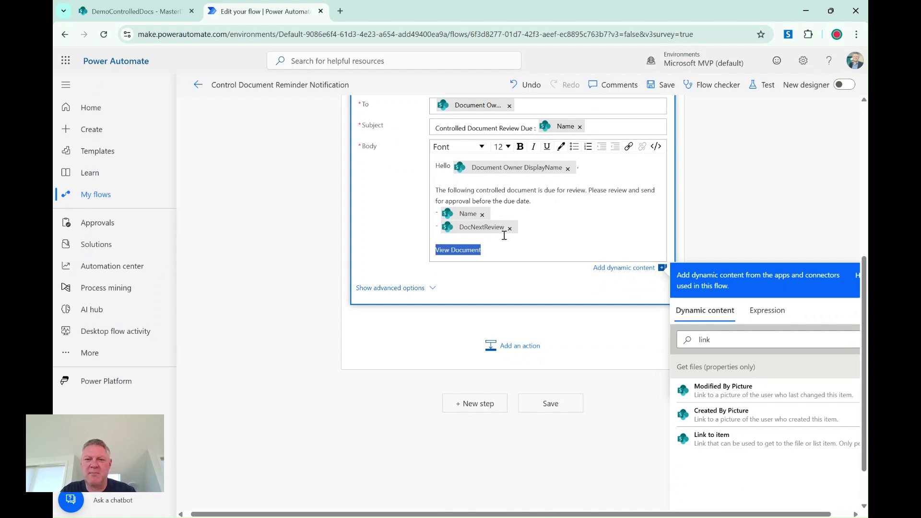
click(629, 146)
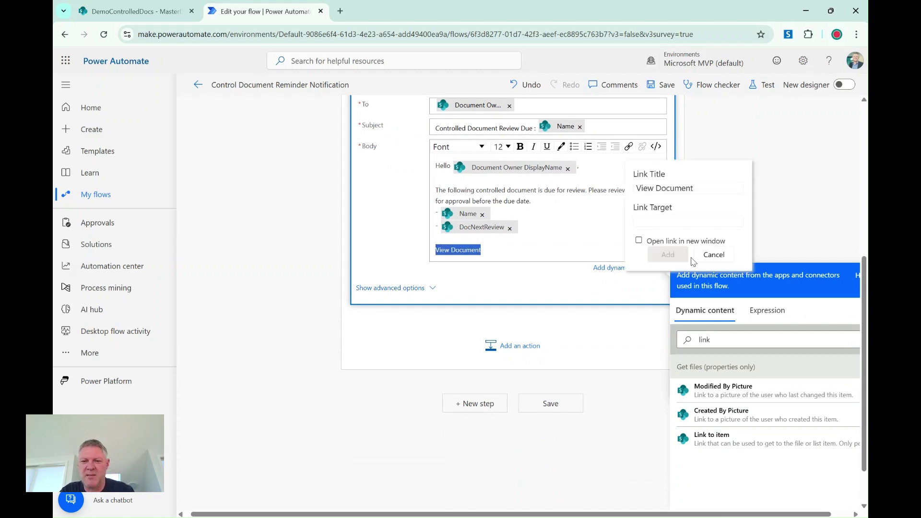
click(672, 222)
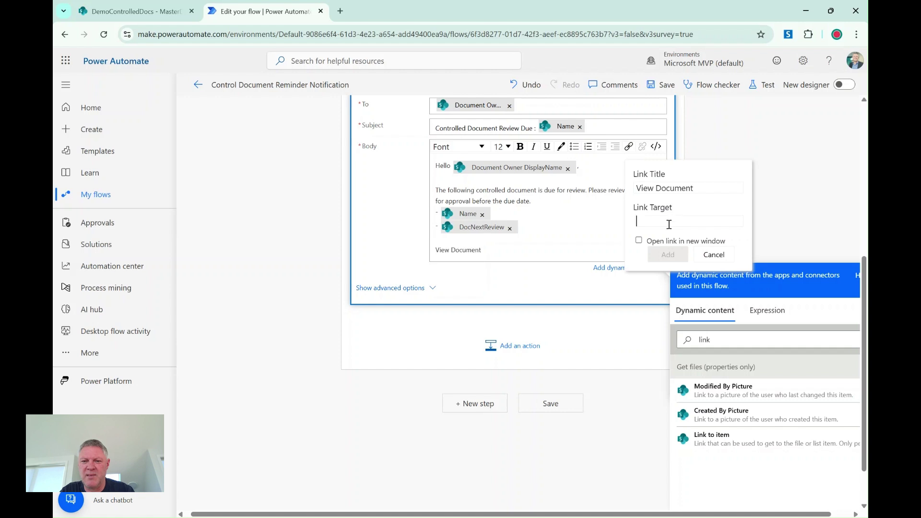
click(719, 438)
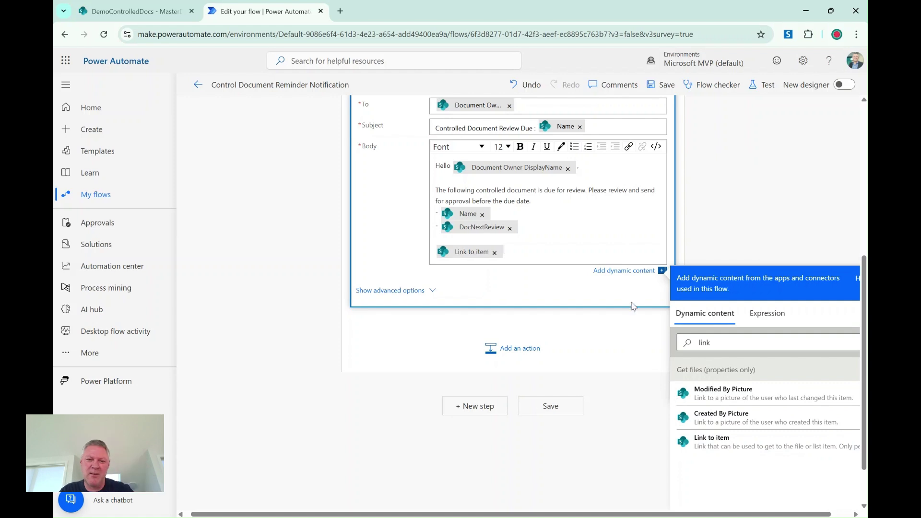
In the body's HTML code, wrap the Link to item token as the href of an <a> tag reading "View Document", and save the flow.
click(656, 146)
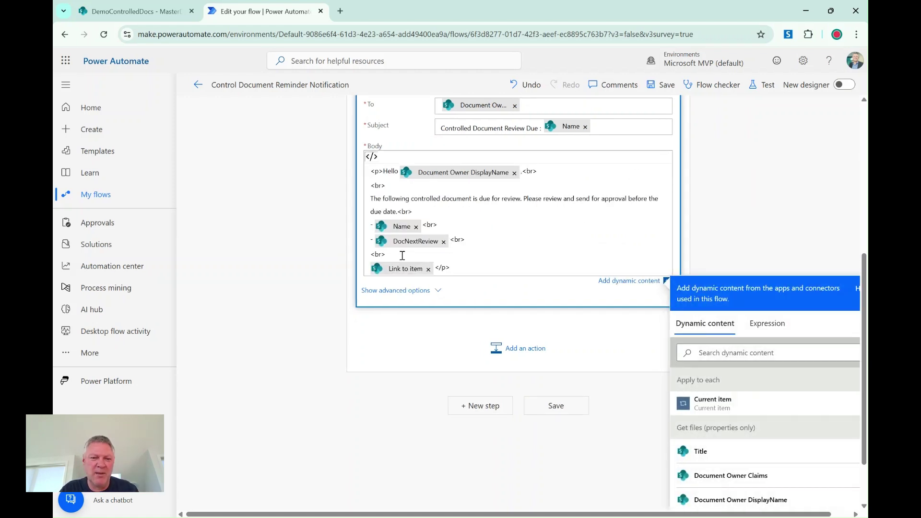
key(Return)
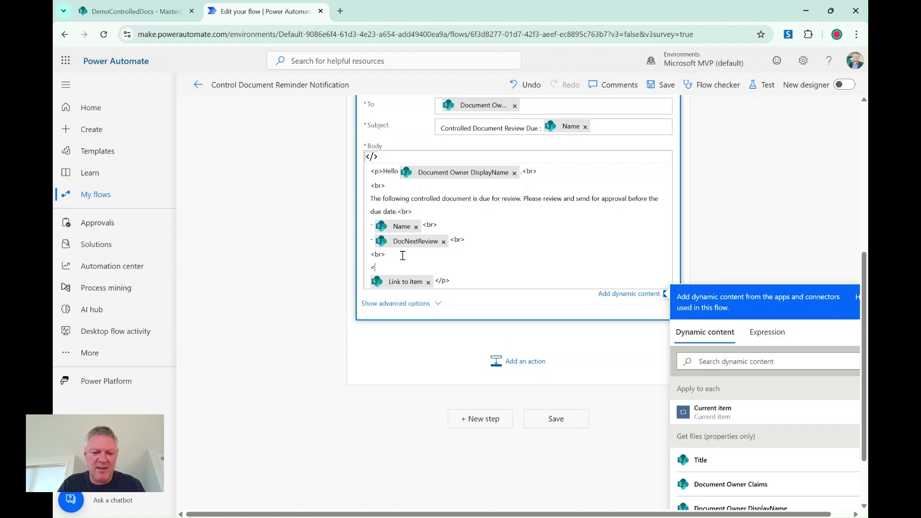
text(<a href=")
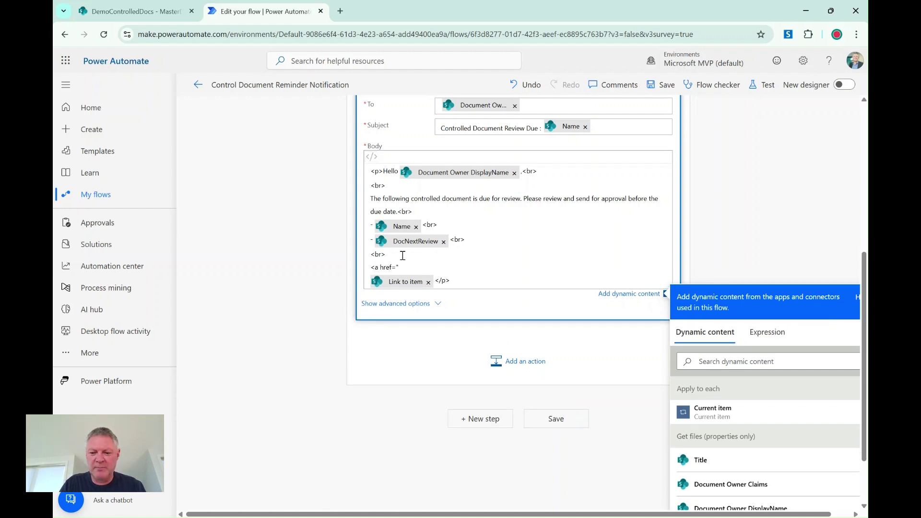
key(Delete)
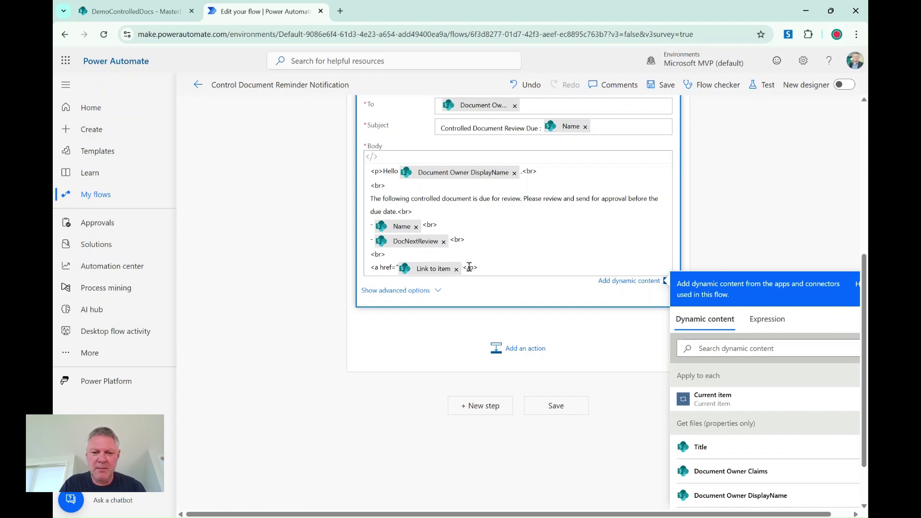
text(">)
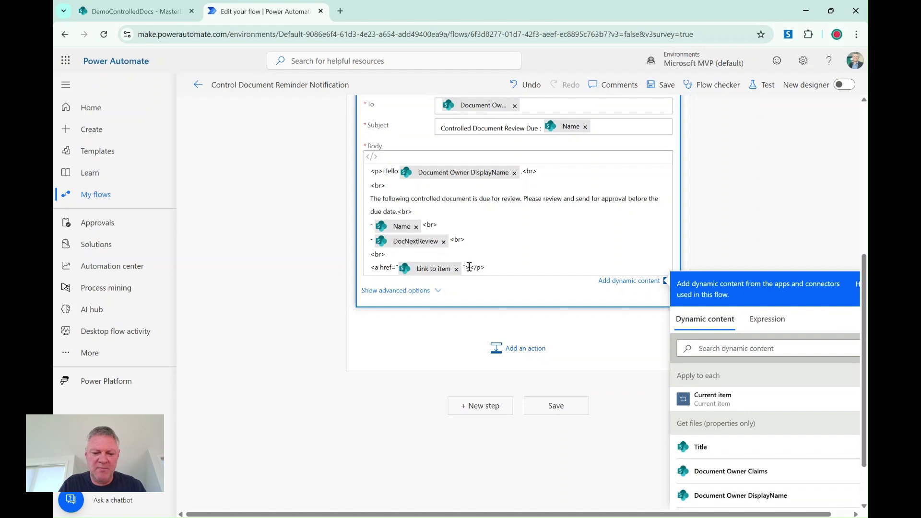
text(View Document)
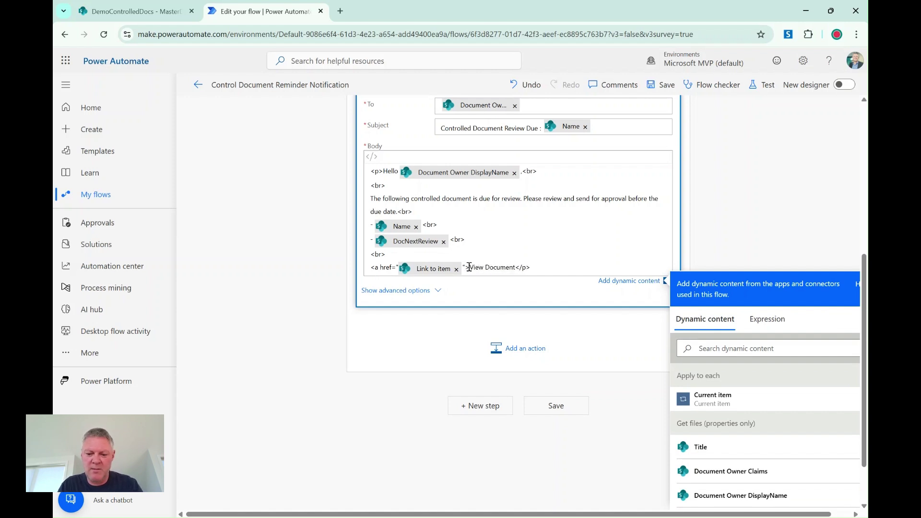
text(</a>)
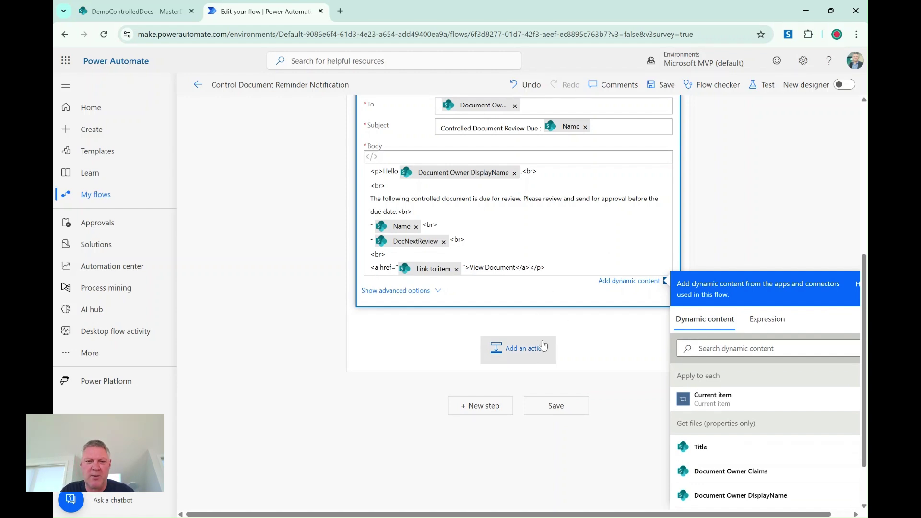
scroll(457, 330, up, 2)
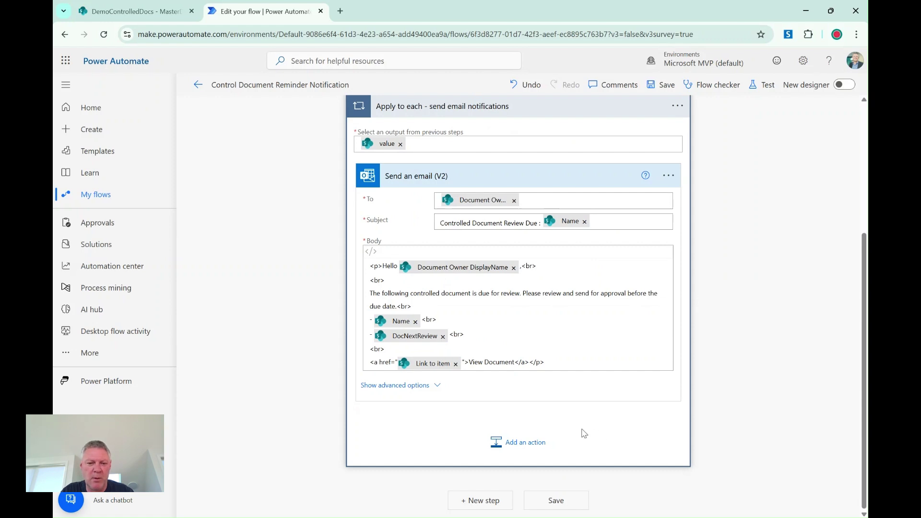
click(551, 502)
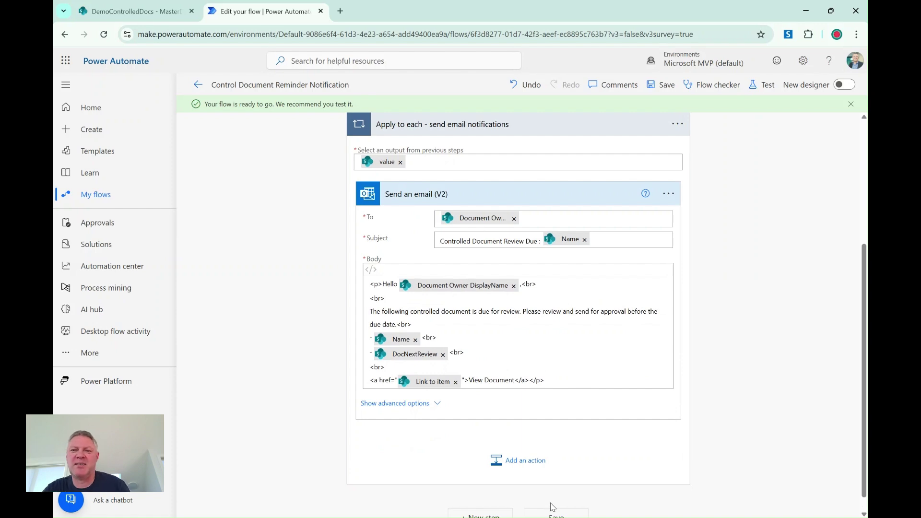
Open Outlook in a separate browser tab and return to the flow being edited.
click(65, 60)
key(Escape)
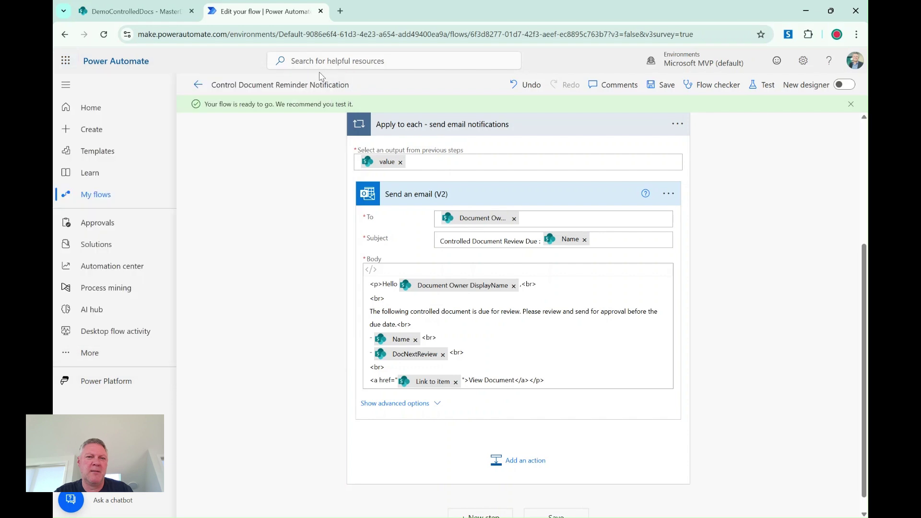
click(264, 11)
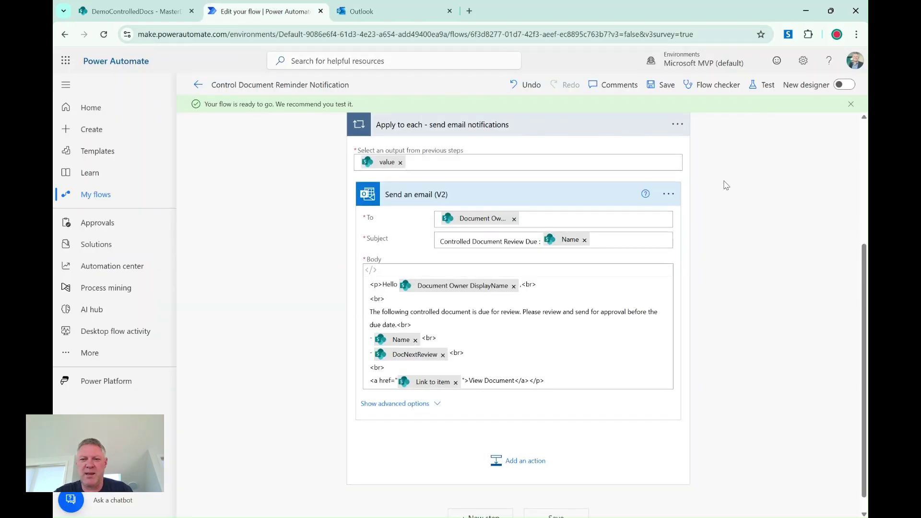
Insert a Terminate control action between Apply to each and "Apply to each - send email notifications", searching the operations for "termin".
scroll(726, 185, up, 4)
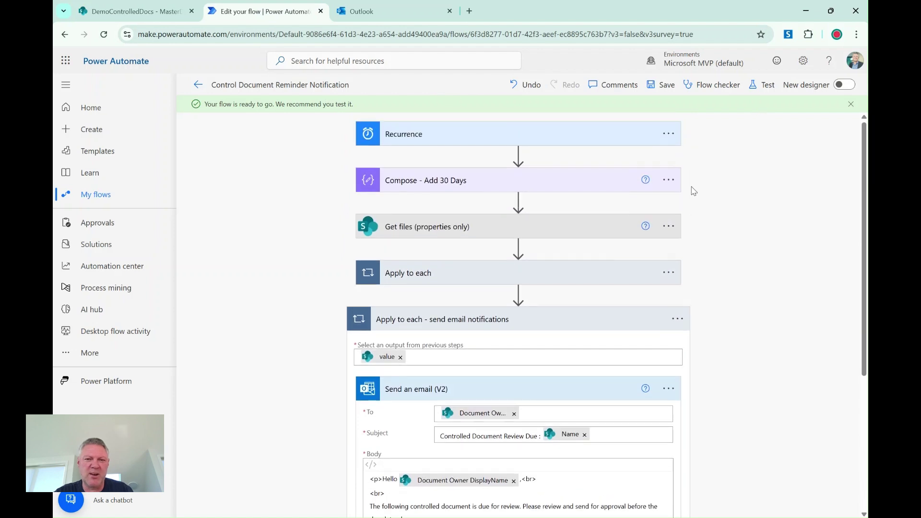
mouse_move(522, 297)
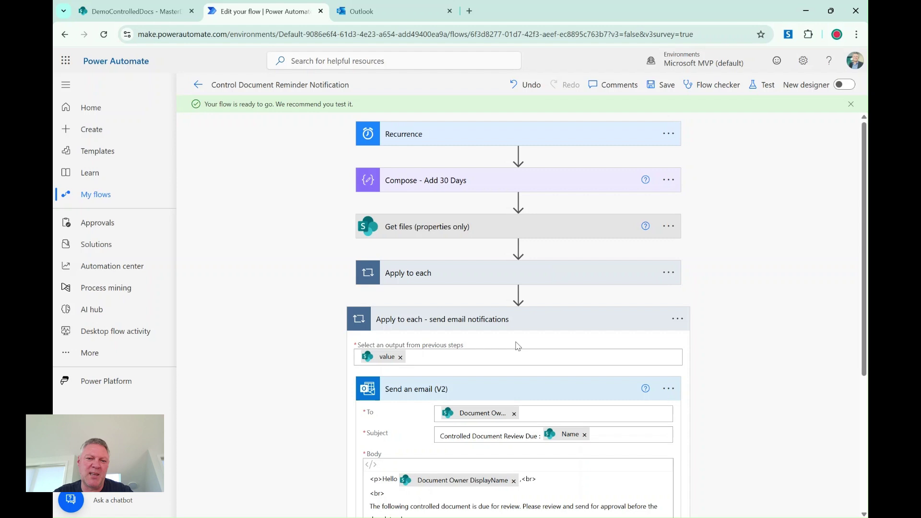
click(518, 293)
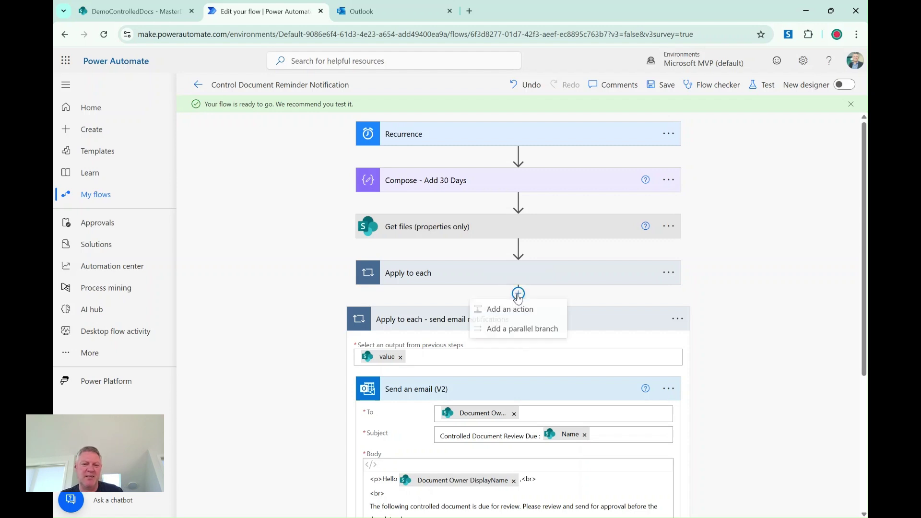
click(510, 309)
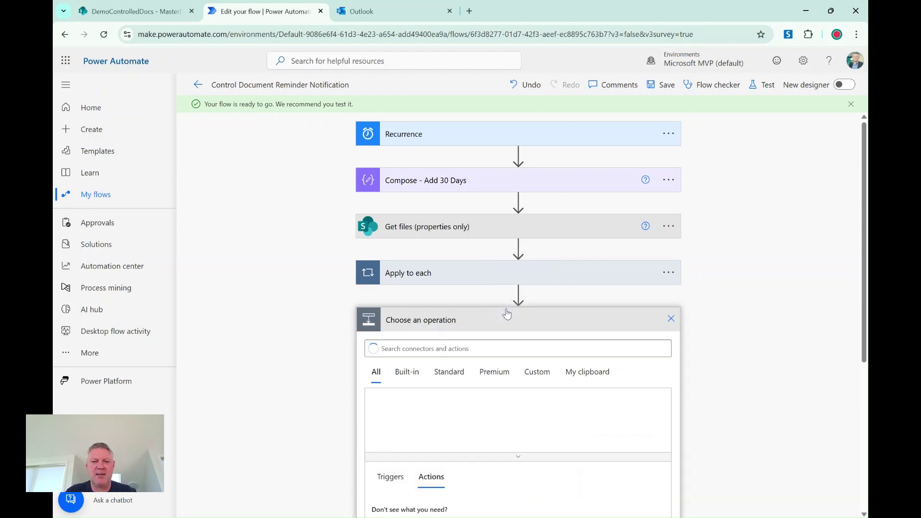
text(er)
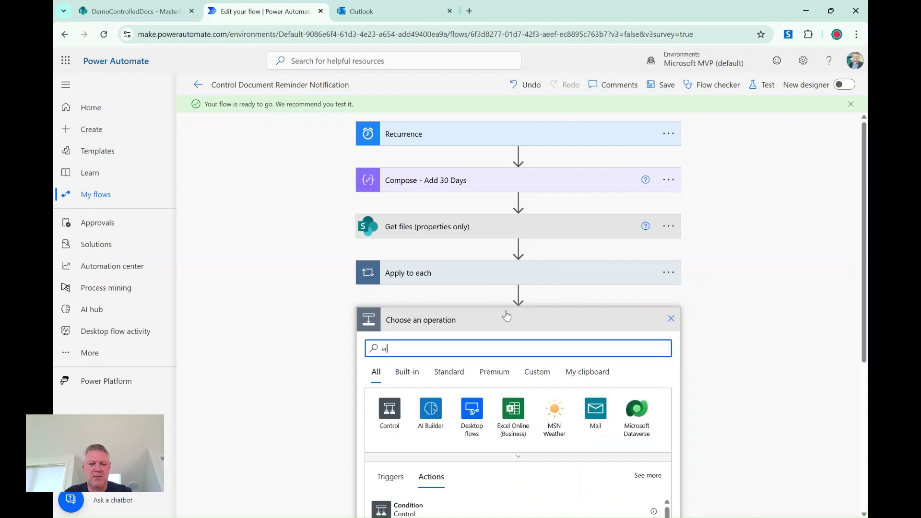
key(BackSpace)
key(BackSpace)
text(term)
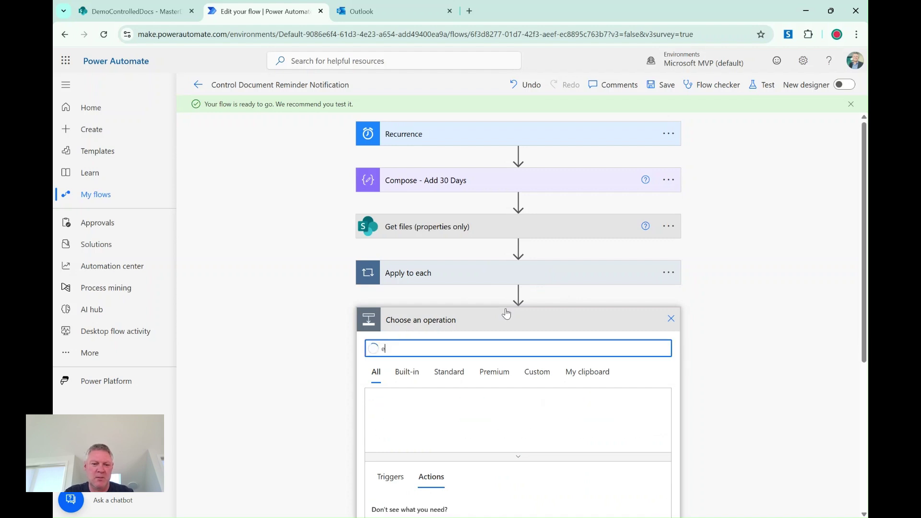
text(in)
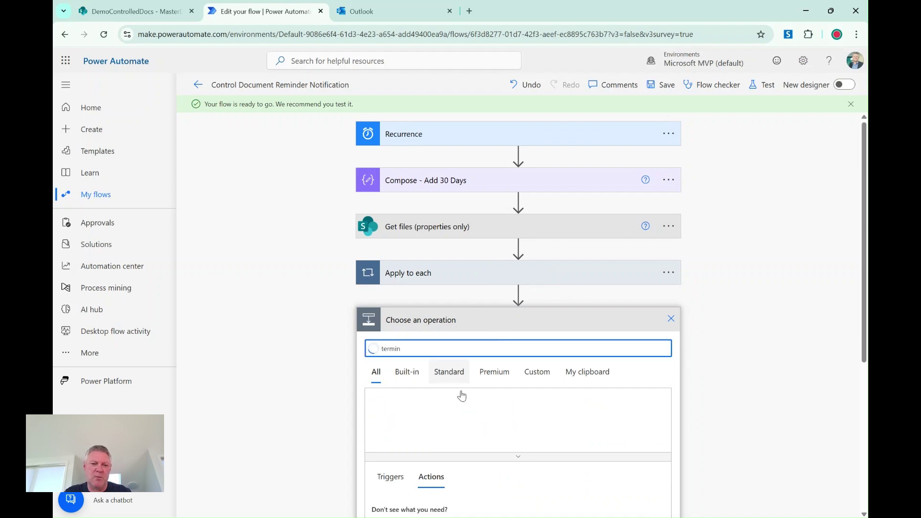
scroll(432, 431, down, 1)
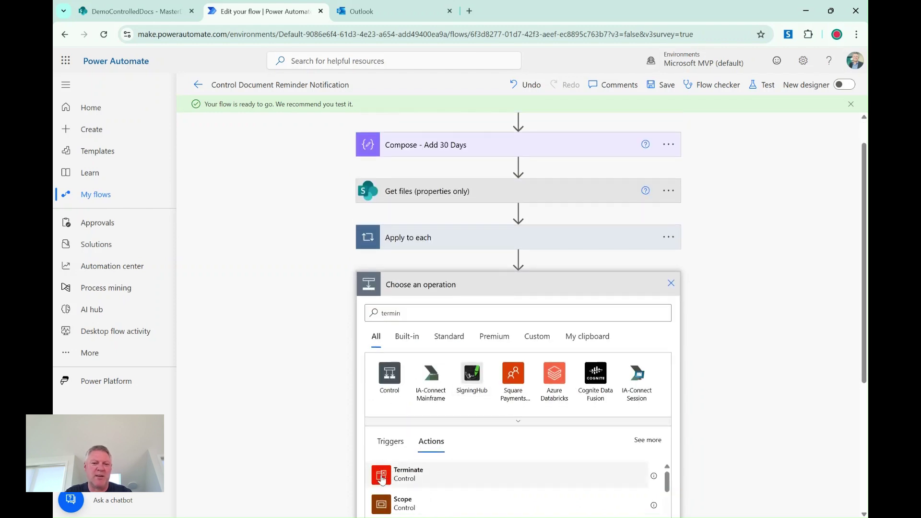
click(386, 474)
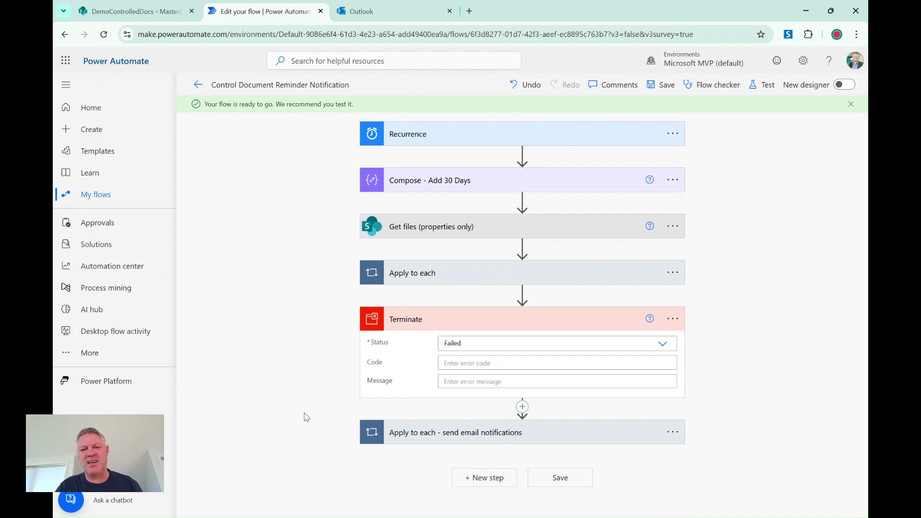
Delete the Terminate action from the flow and confirm its removal.
click(674, 320)
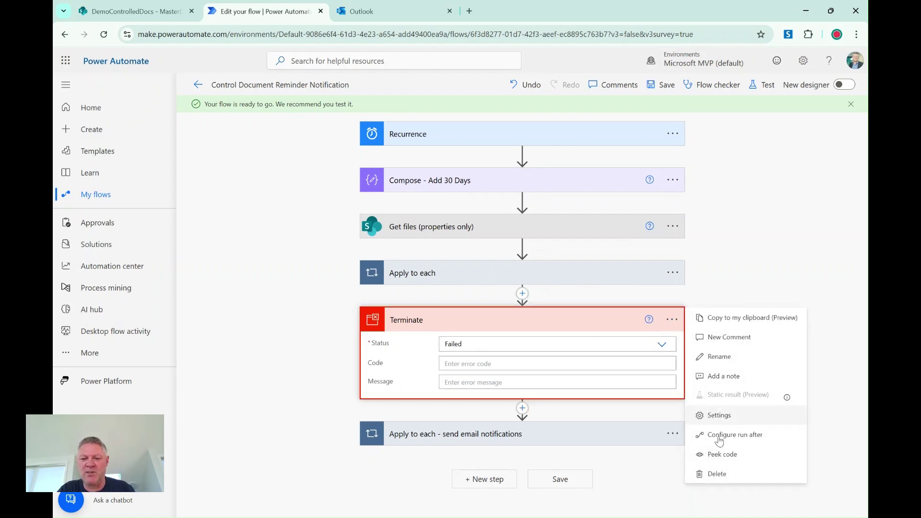
click(716, 474)
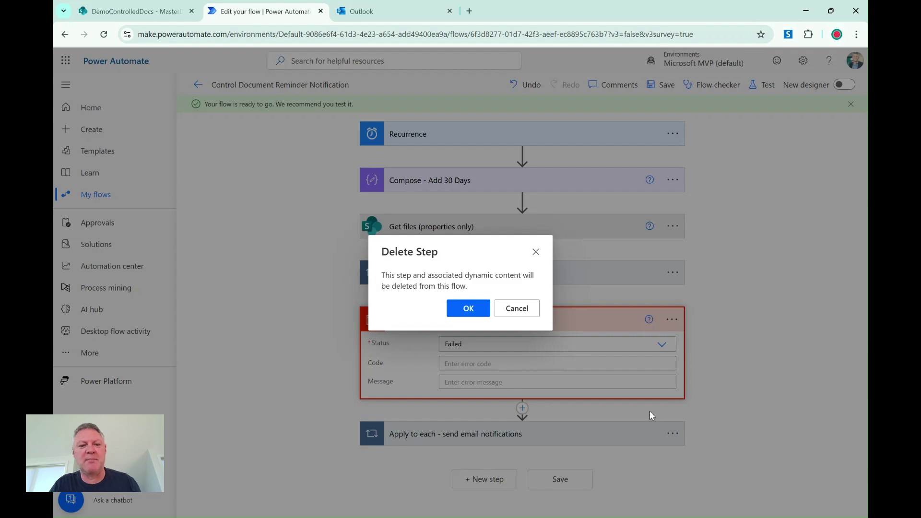
click(469, 310)
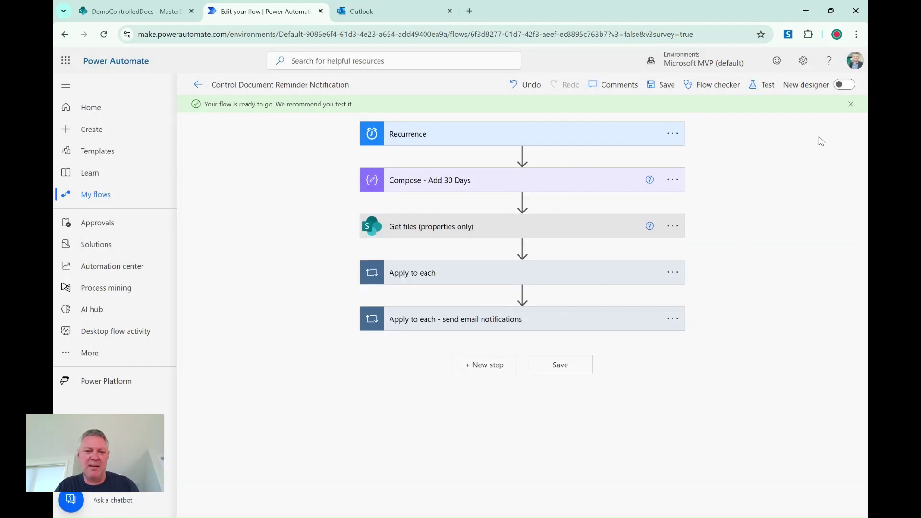
Run a manual test of the Control Document Reminder Notification flow and go to the run's results.
click(763, 87)
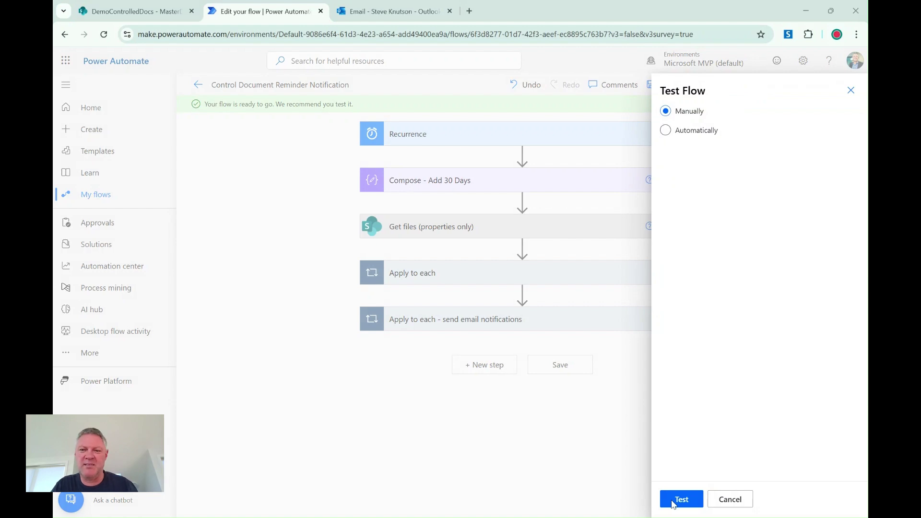
click(674, 503)
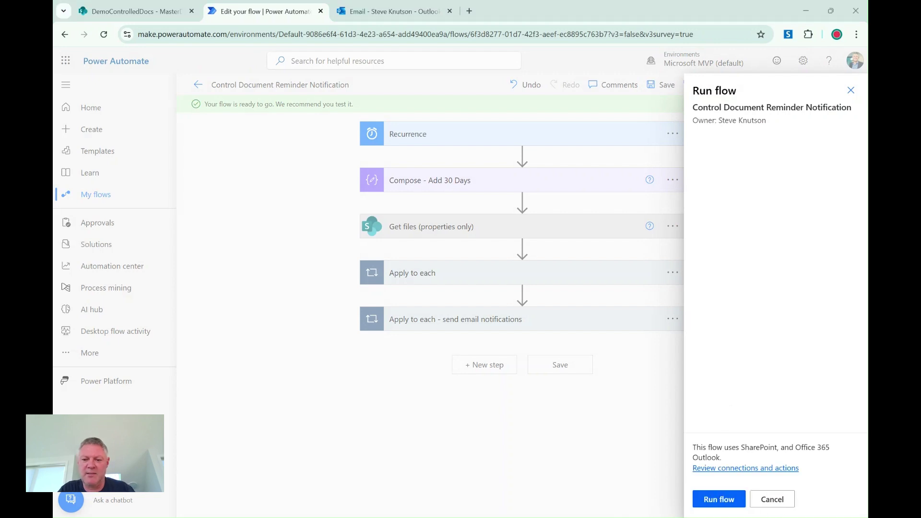
click(724, 504)
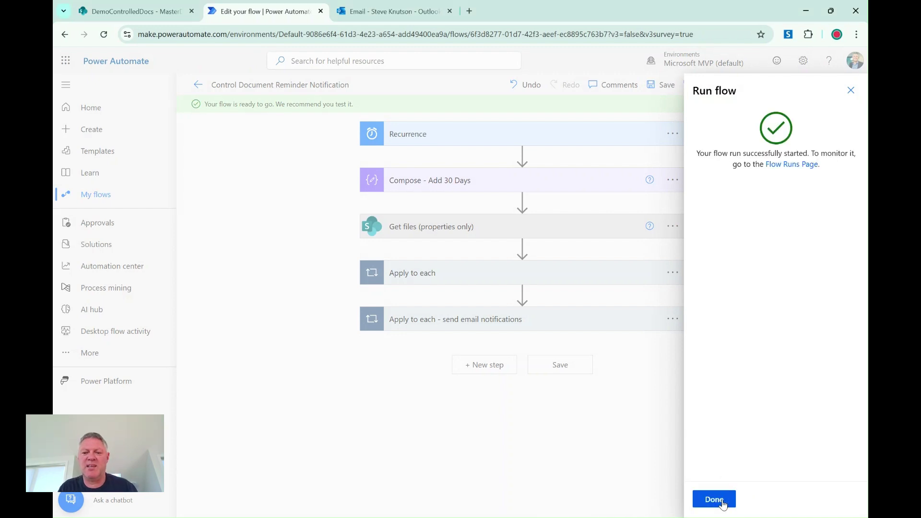
click(715, 499)
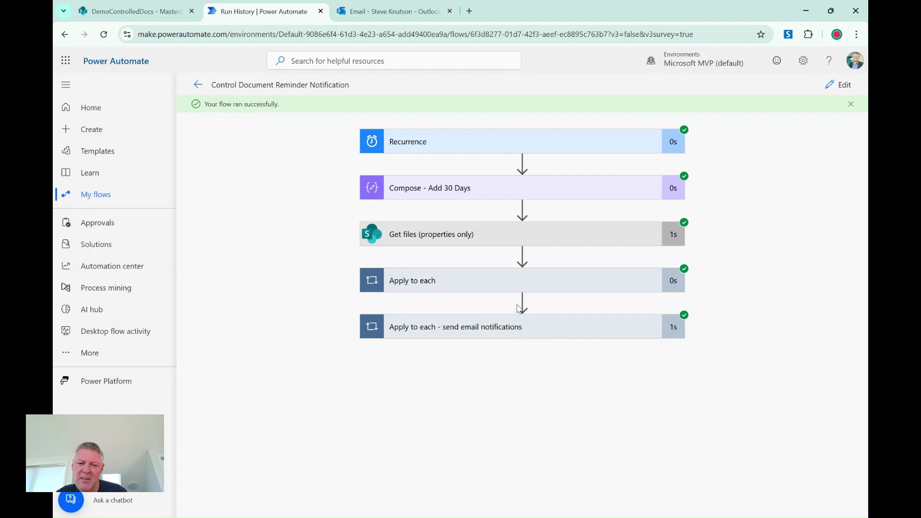
Expand both Apply to each loops in the run and inspect the recipient, subject and body inputs of Send an email (V2).
click(523, 289)
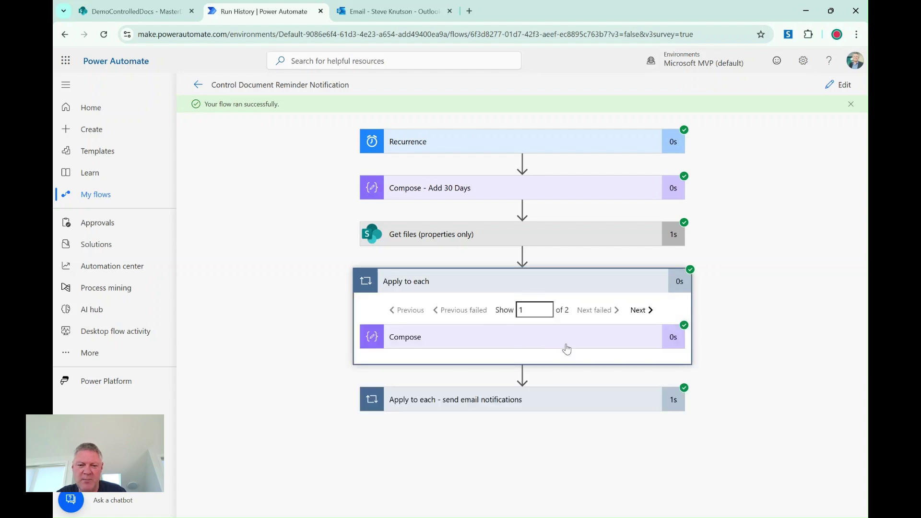
click(492, 406)
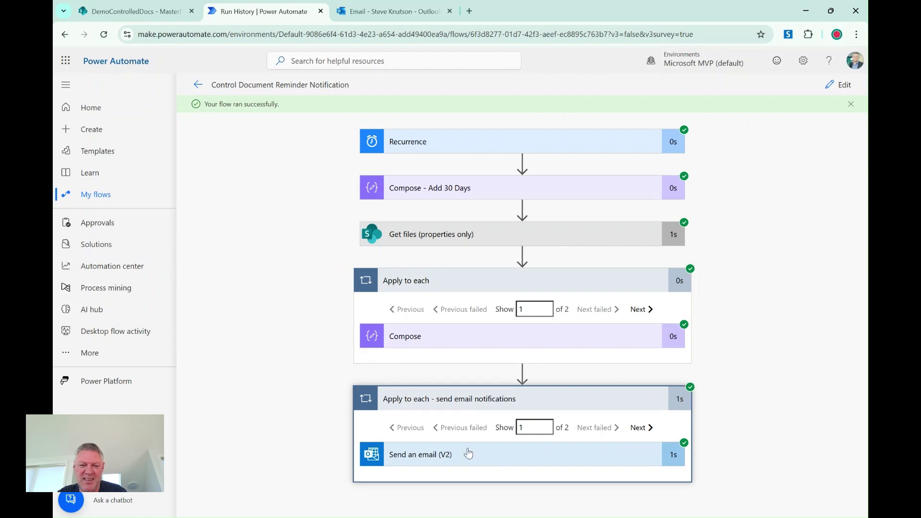
click(574, 454)
scroll(736, 362, down, 7)
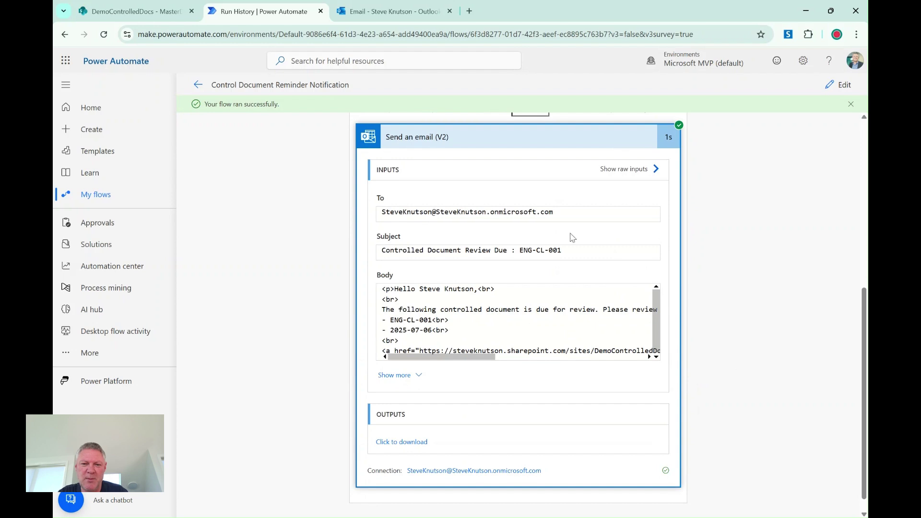
scroll(545, 266, up, 1)
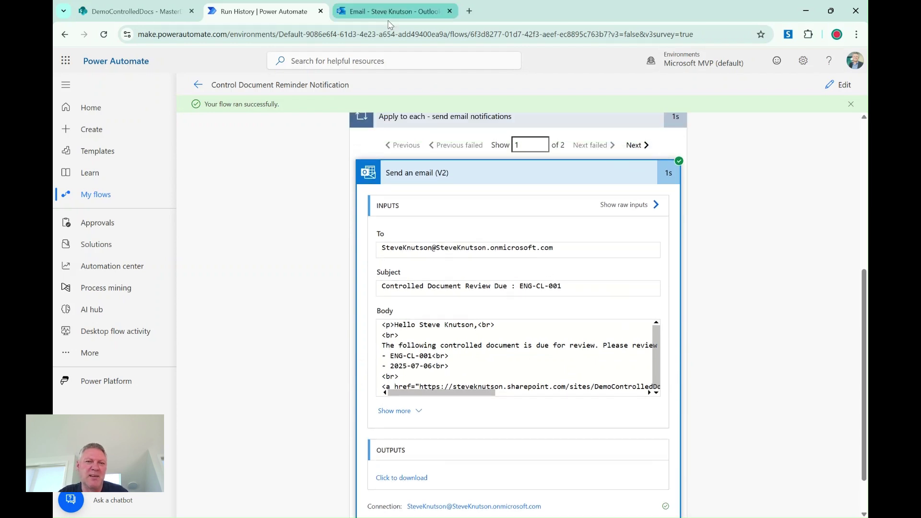
Switch to Outlook, try the View Document link in the ENG-CL-001 review reminder, and read the HS-POL-001 reminder.
click(389, 14)
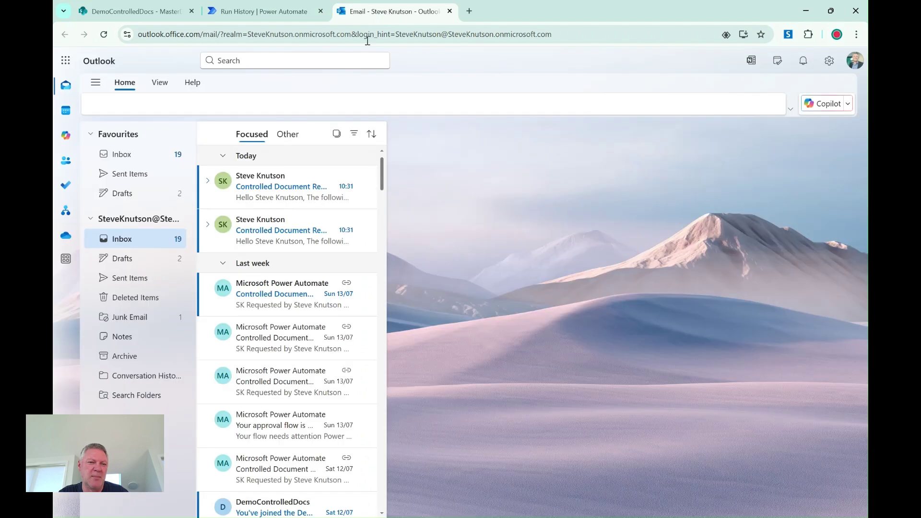
click(272, 229)
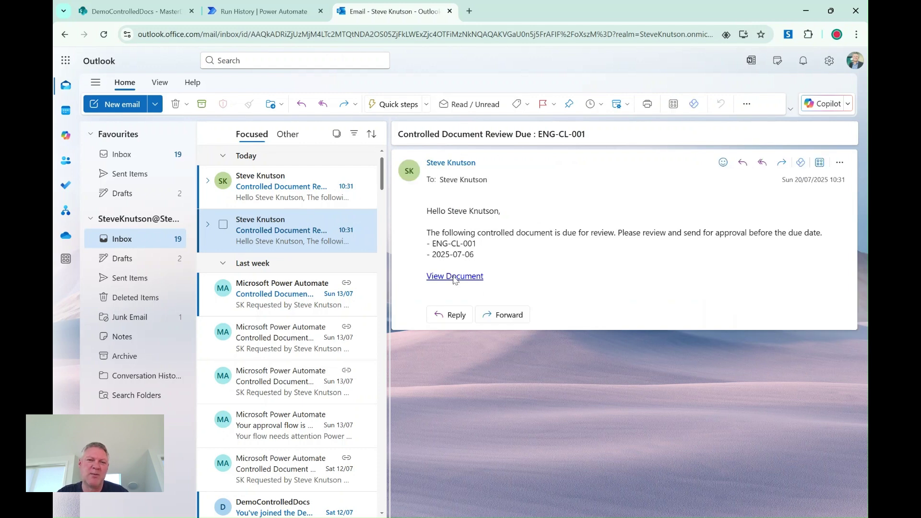
click(454, 277)
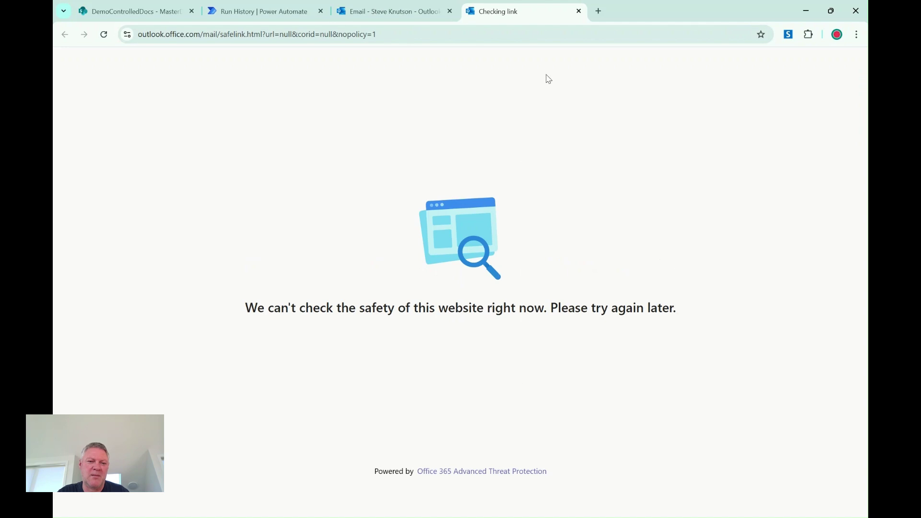
click(579, 11)
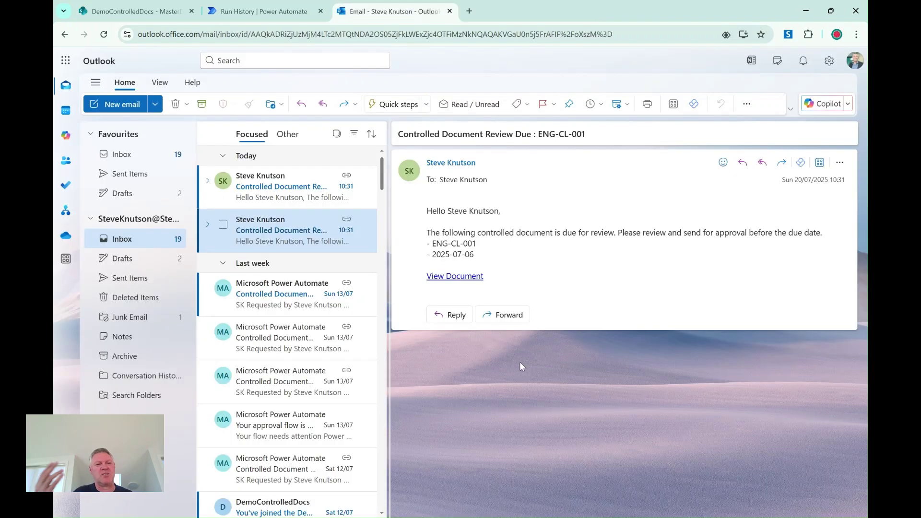
click(293, 194)
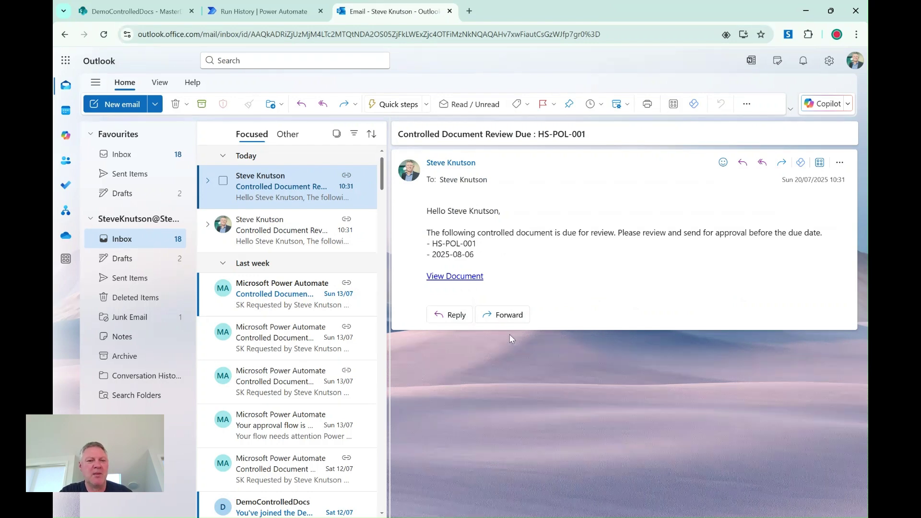
Return to the run history in Power Automate and review the flow's sequence up to the Recurrence trigger.
click(261, 11)
scroll(382, 267, up, 3)
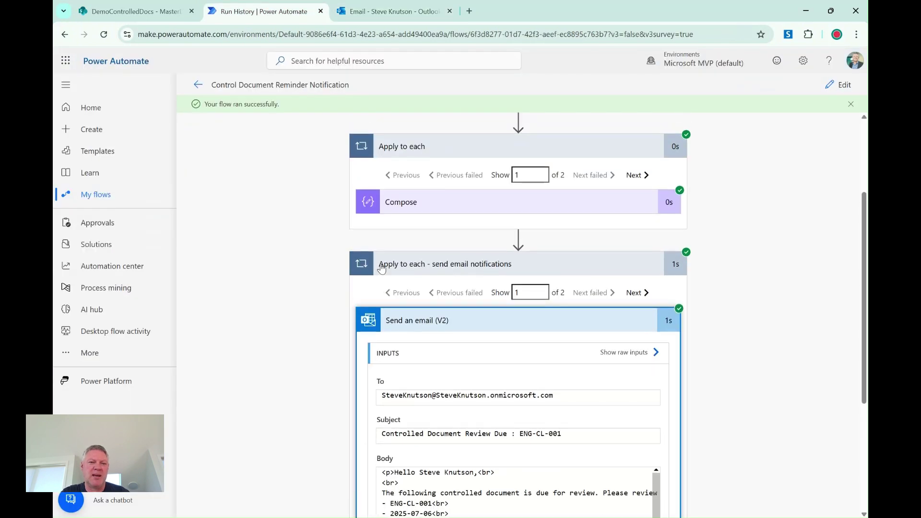
scroll(344, 194, up, 3)
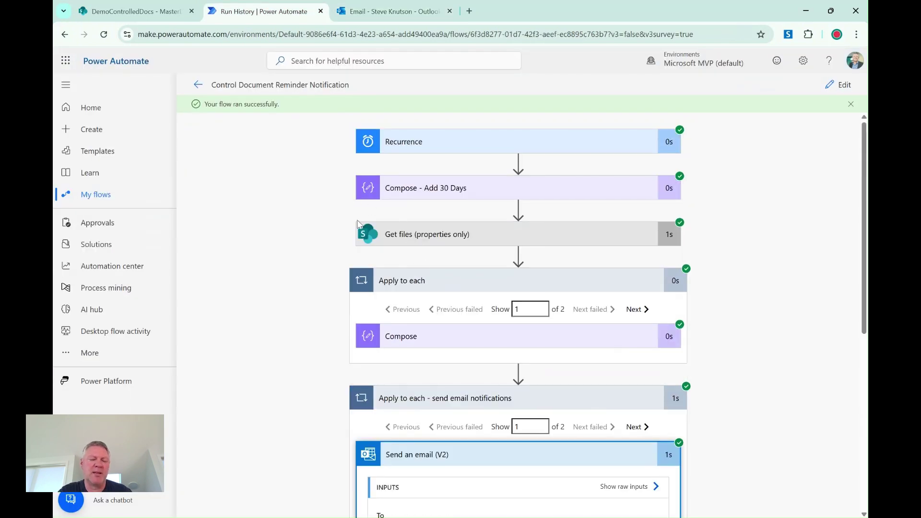